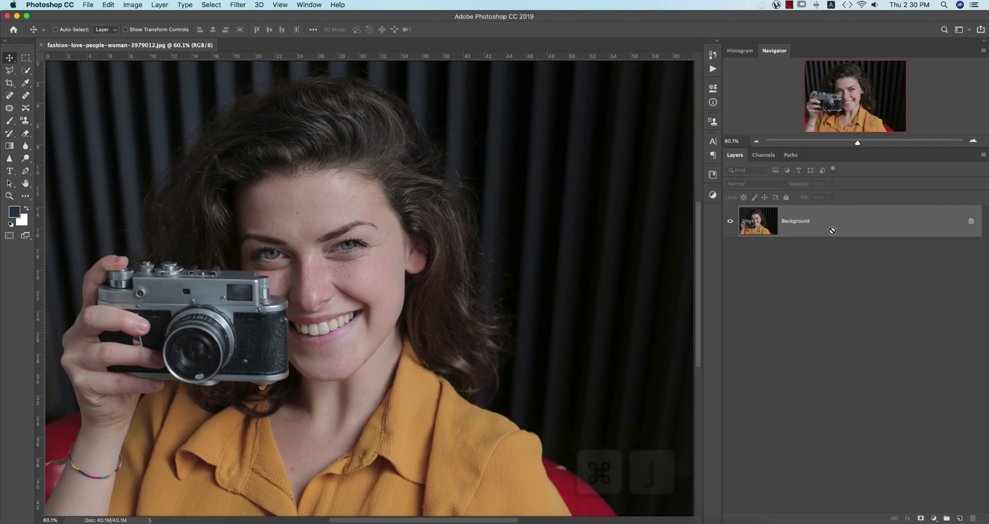
Step: Duplicate the photo layer twice and name the copies S and H
{"action": "key", "text": "super+j"}
{"action": "key", "text": "super+j"}
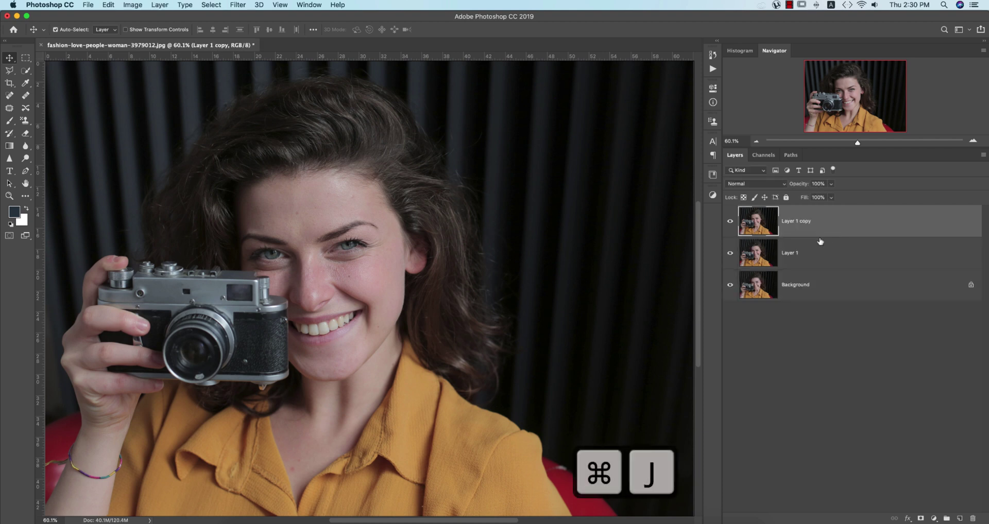
{"action": "double_click", "coordinate": [784, 254]}
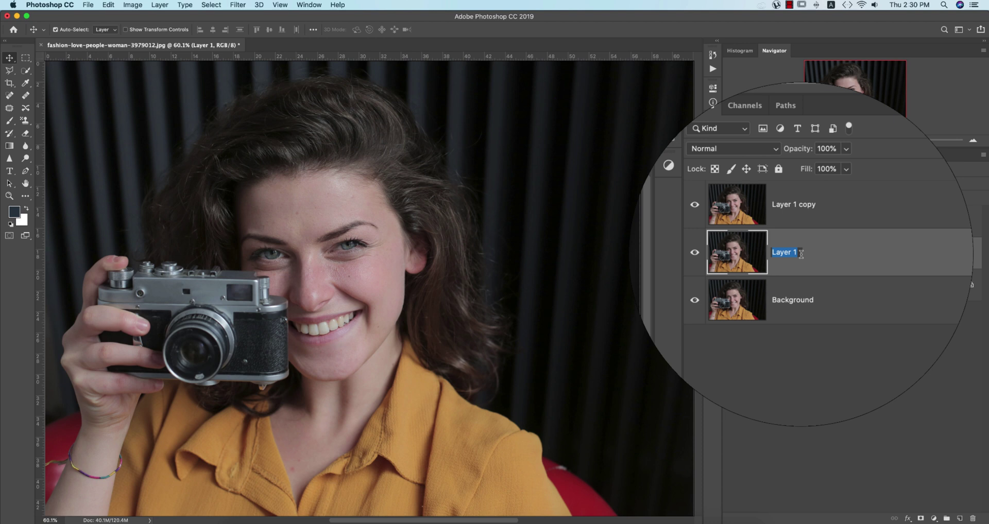
{"action": "type", "text": "S"}
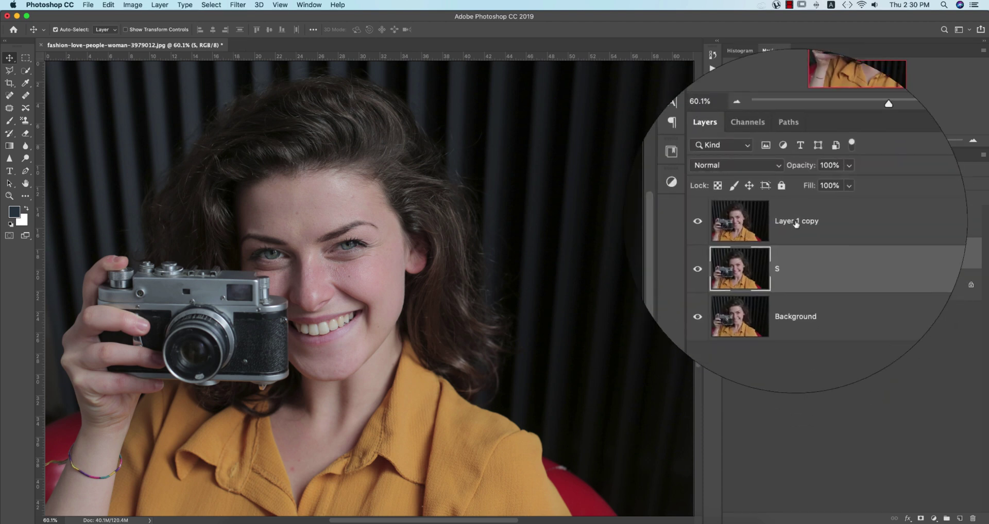
{"action": "left_click", "coordinate": [790, 222]}
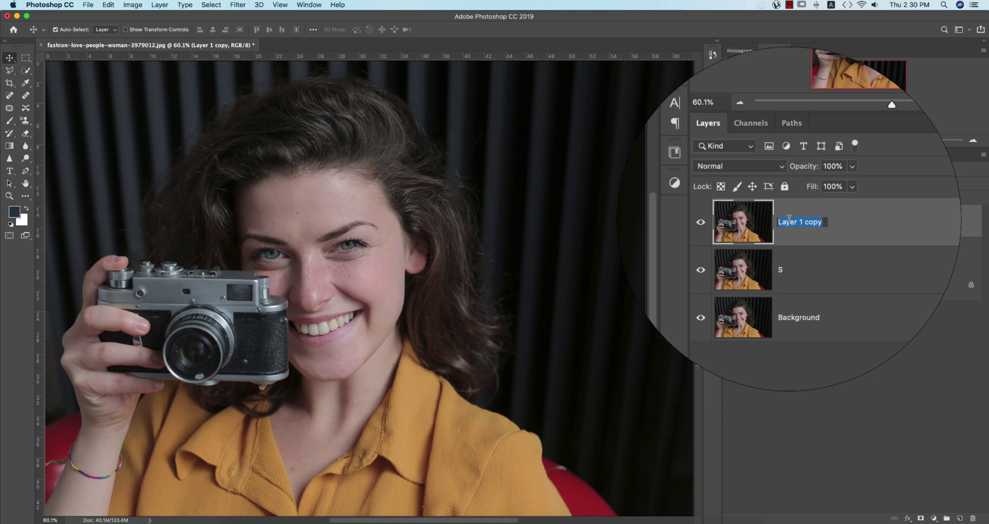
{"action": "type", "text": "H"}
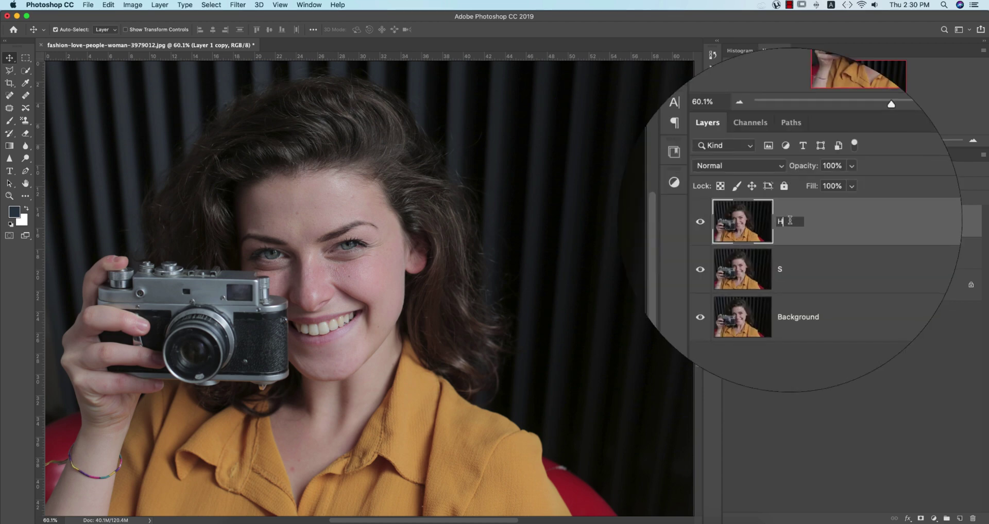
{"action": "double_click", "coordinate": [840, 253]}
{"action": "key", "text": "Escape"}
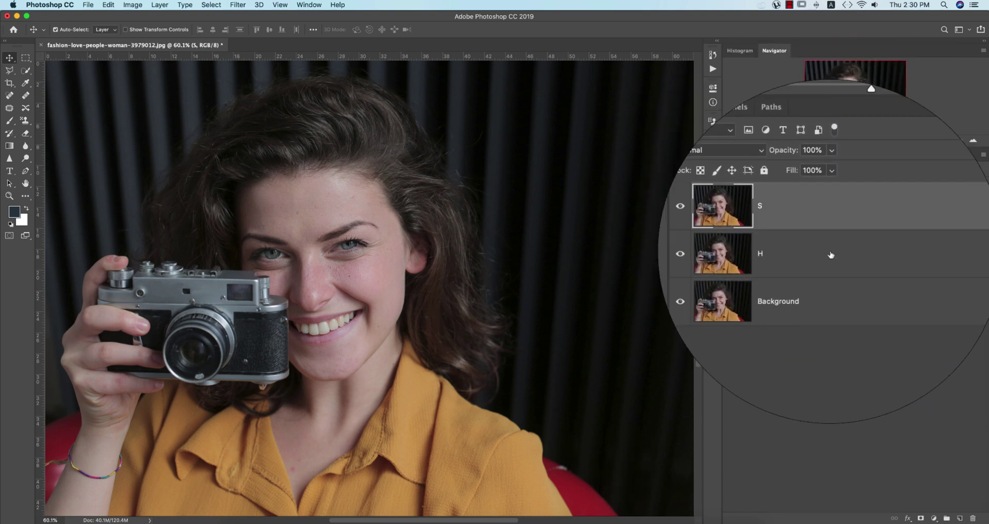
Step: Set H to Screen and S to Multiply blending, then group the two layers
{"action": "left_click", "coordinate": [727, 221]}
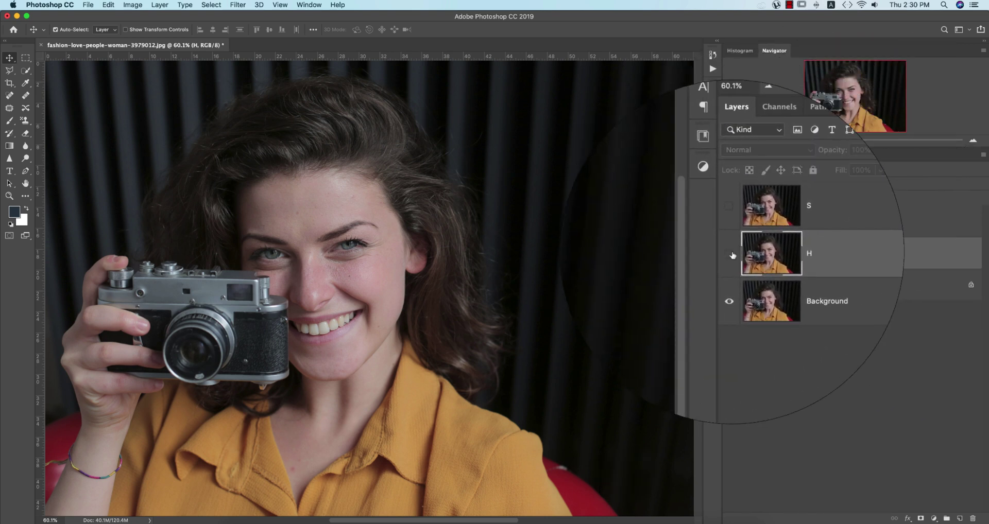
{"action": "left_click", "coordinate": [763, 188]}
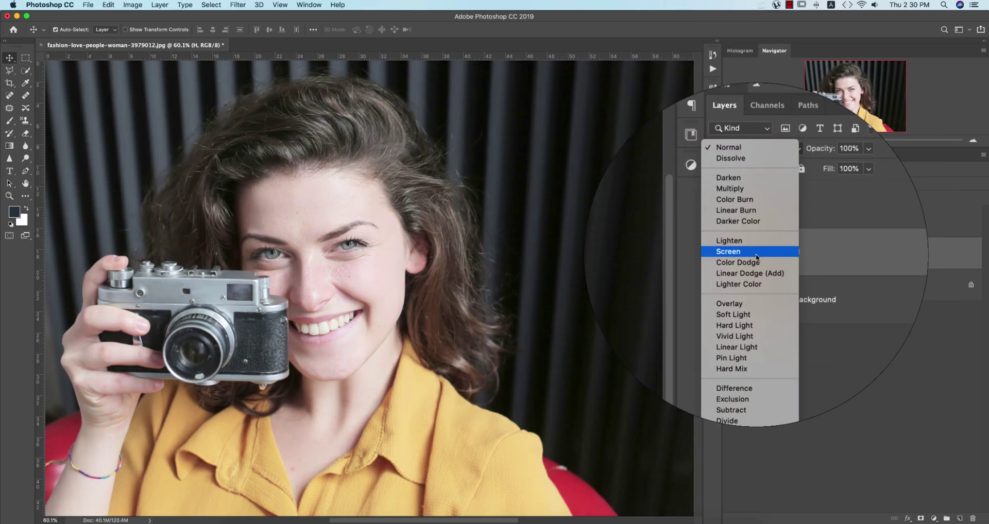
{"action": "left_click", "coordinate": [722, 275]}
{"action": "left_click", "coordinate": [729, 225]}
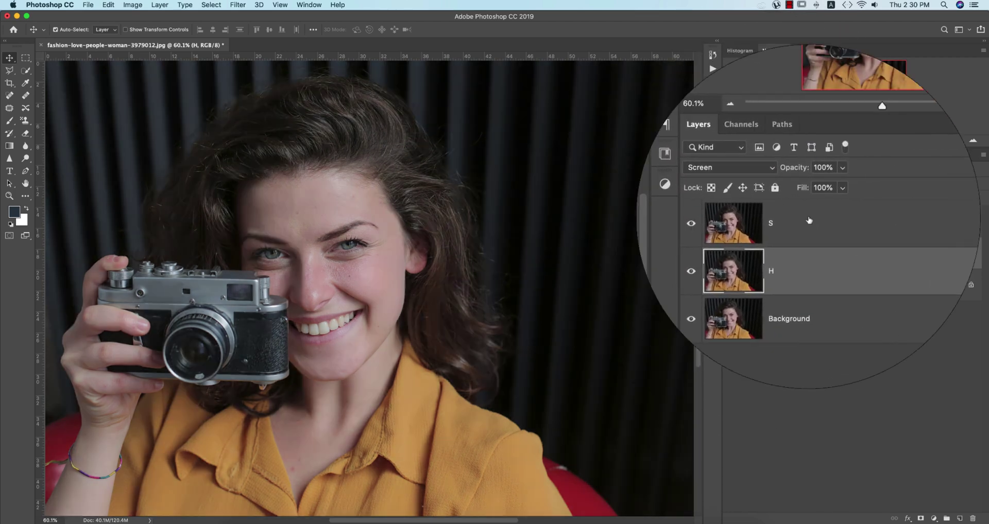
{"action": "left_click", "coordinate": [803, 221]}
{"action": "left_click", "coordinate": [741, 165]}
{"action": "left_click", "coordinate": [721, 185]}
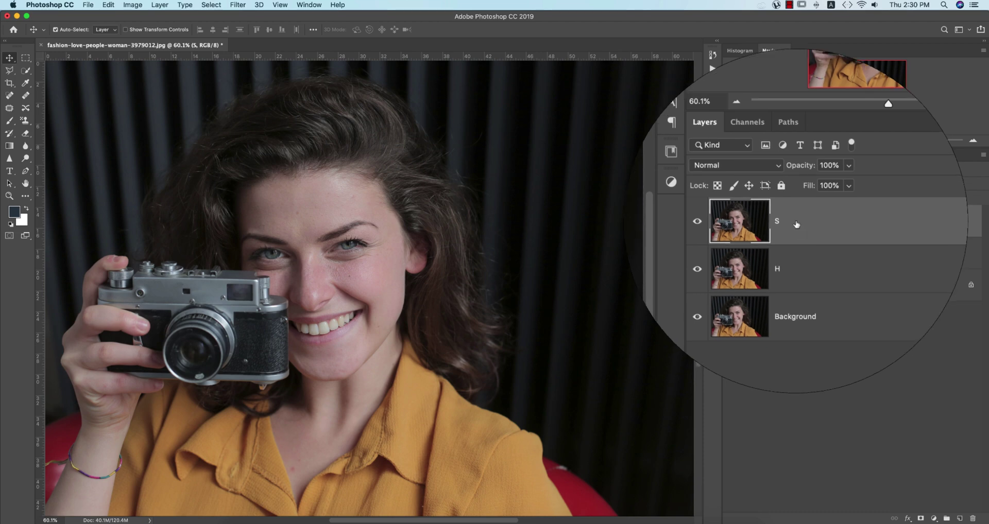
{"action": "left_click", "coordinate": [734, 163]}
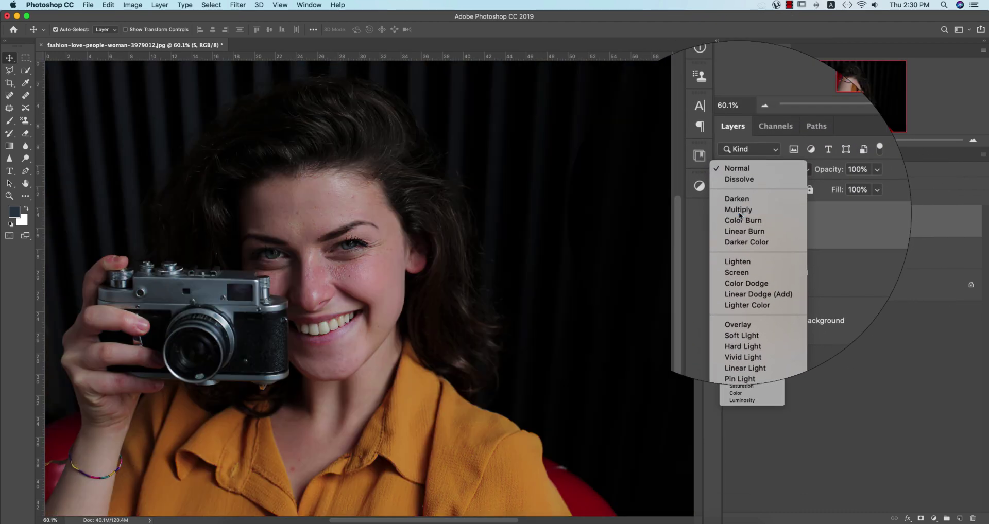
{"action": "left_click", "coordinate": [739, 211]}
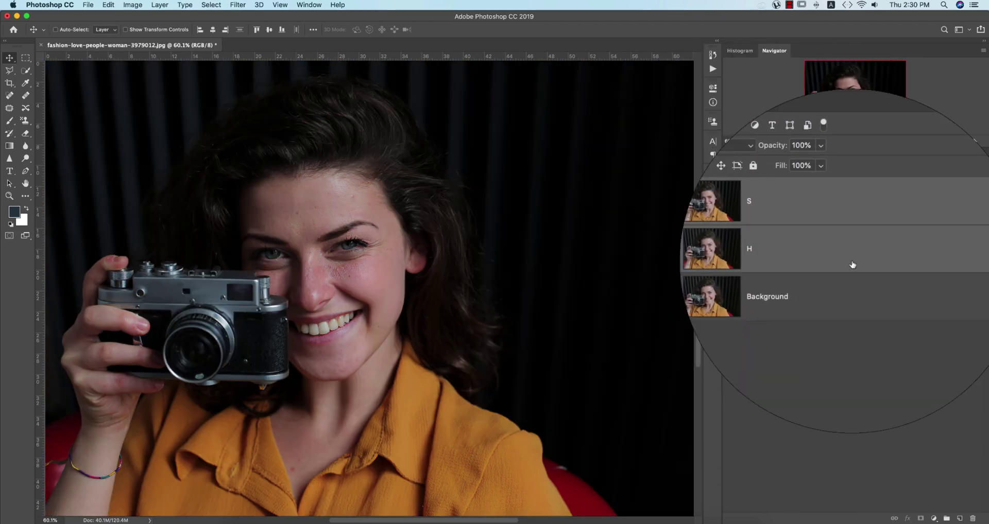
{"action": "key", "text": "super+g"}
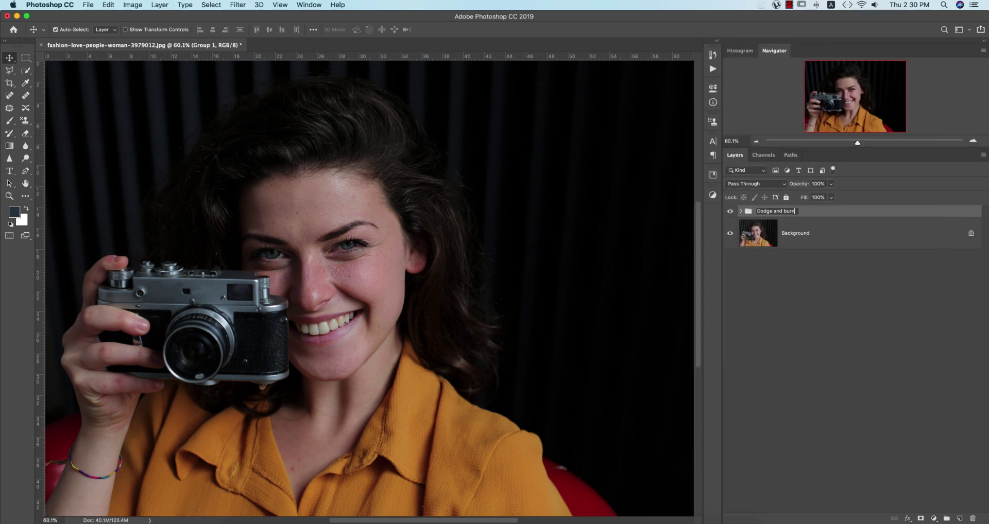
Step: Name the group Dodge and burn and fill its new mask with the photo via Apply Image at 50%
{"action": "key", "text": "Return"}
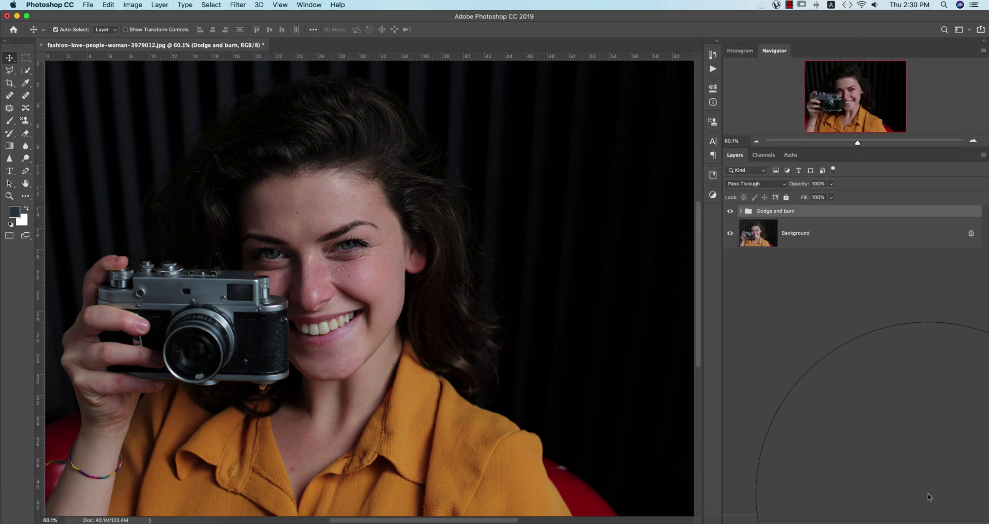
{"action": "left_click", "coordinate": [920, 519]}
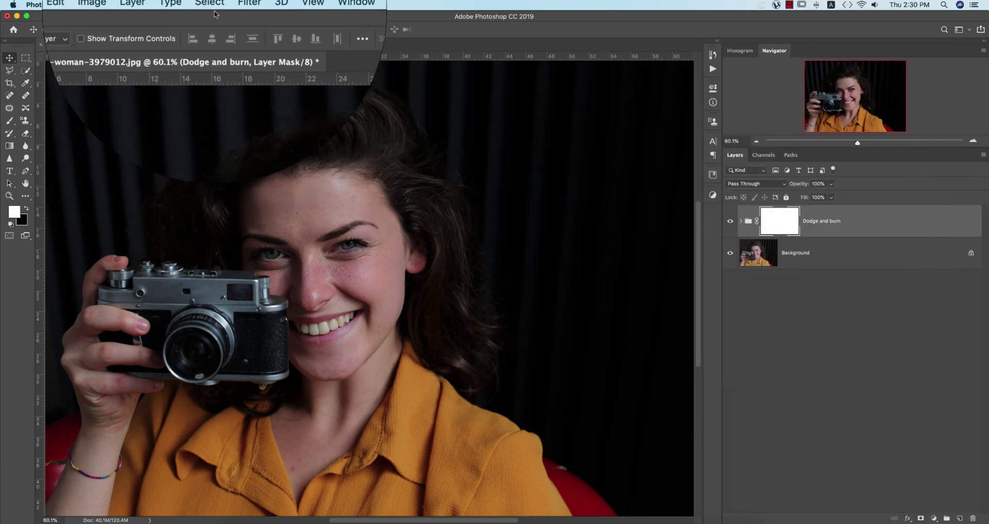
{"action": "left_click", "coordinate": [135, 5]}
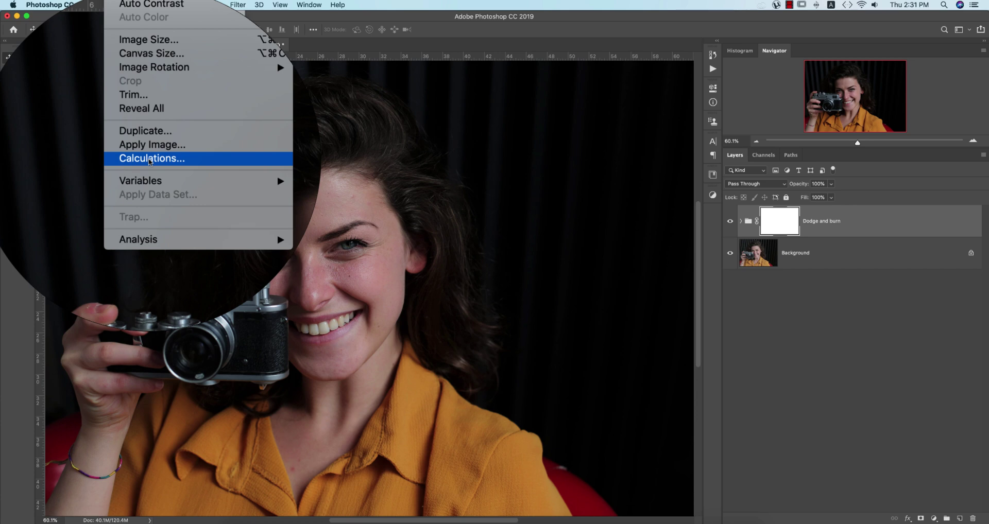
{"action": "left_click", "coordinate": [149, 154]}
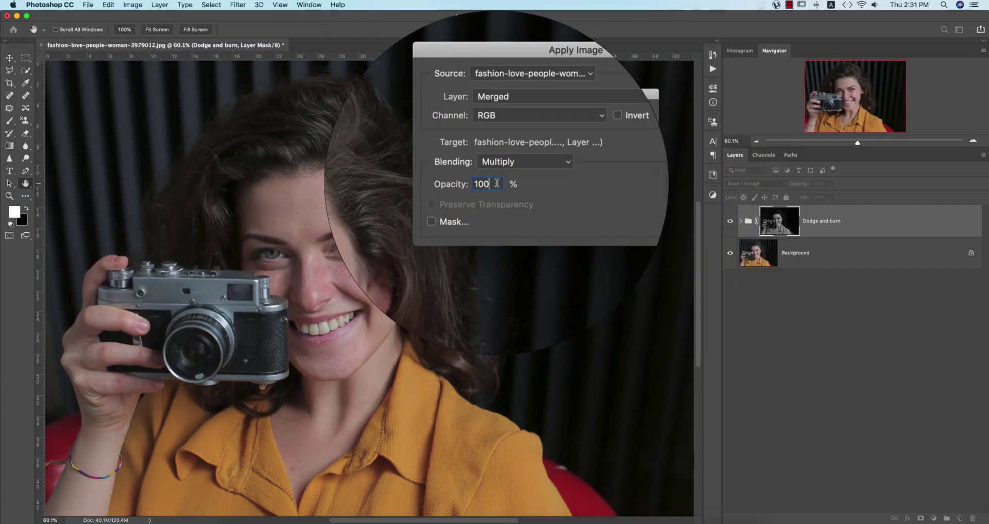
{"action": "type", "text": "50"}
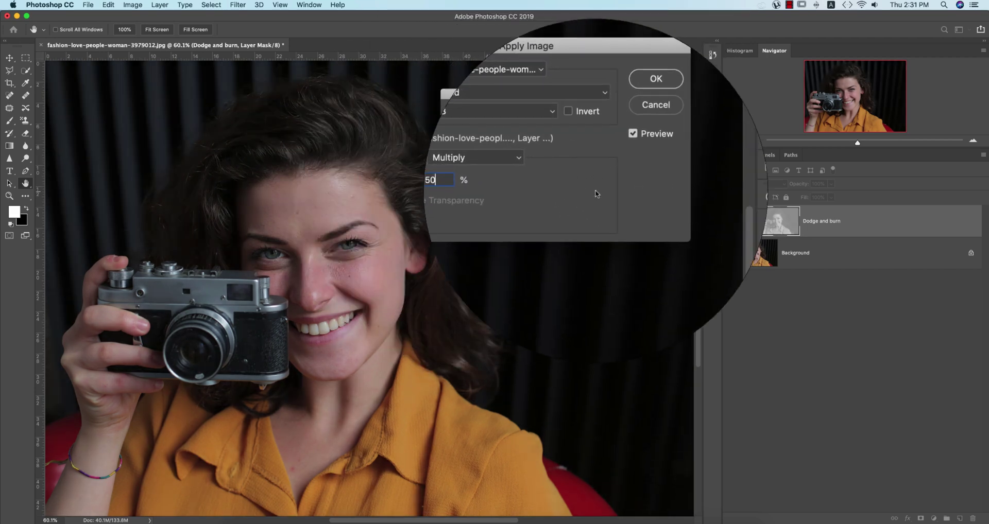
{"action": "left_click", "coordinate": [633, 115]}
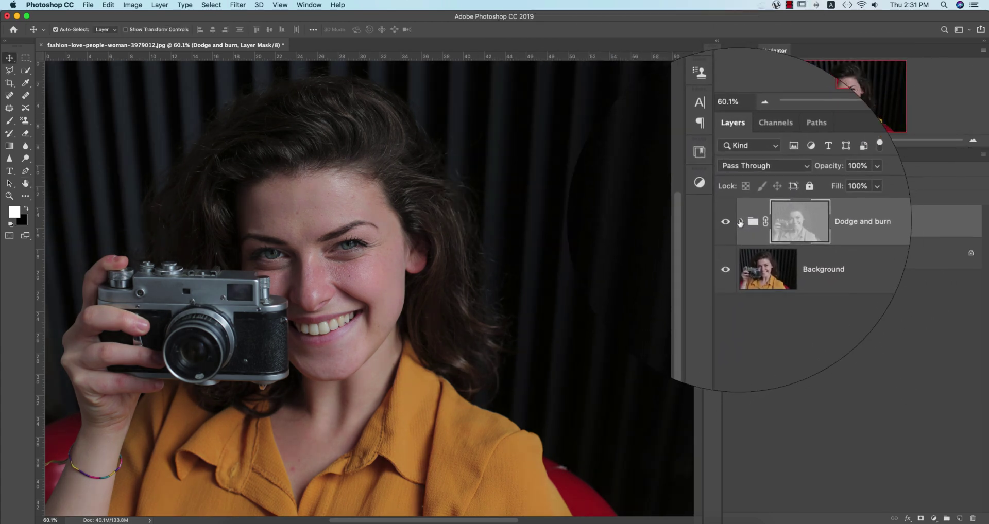
Step: Set layer H's Blend If to fade it out across underlying tones 142–255
{"action": "left_click", "coordinate": [747, 218]}
{"action": "left_click", "coordinate": [832, 288]}
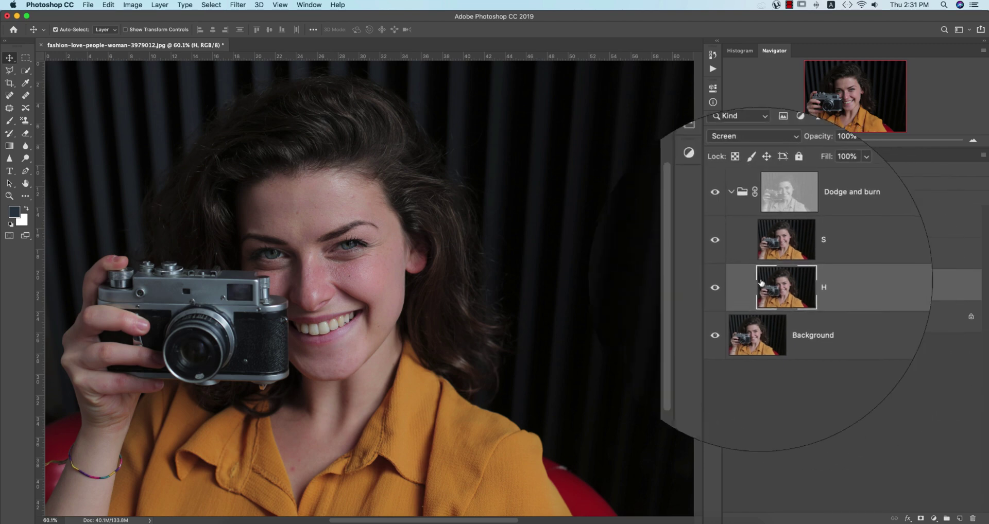
{"action": "right_click", "coordinate": [832, 288]}
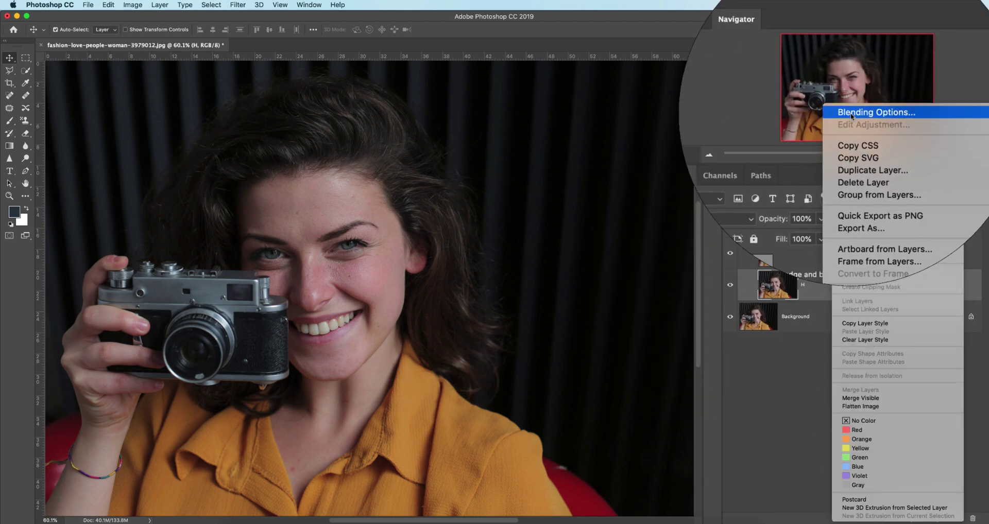
{"action": "left_click", "coordinate": [851, 112]}
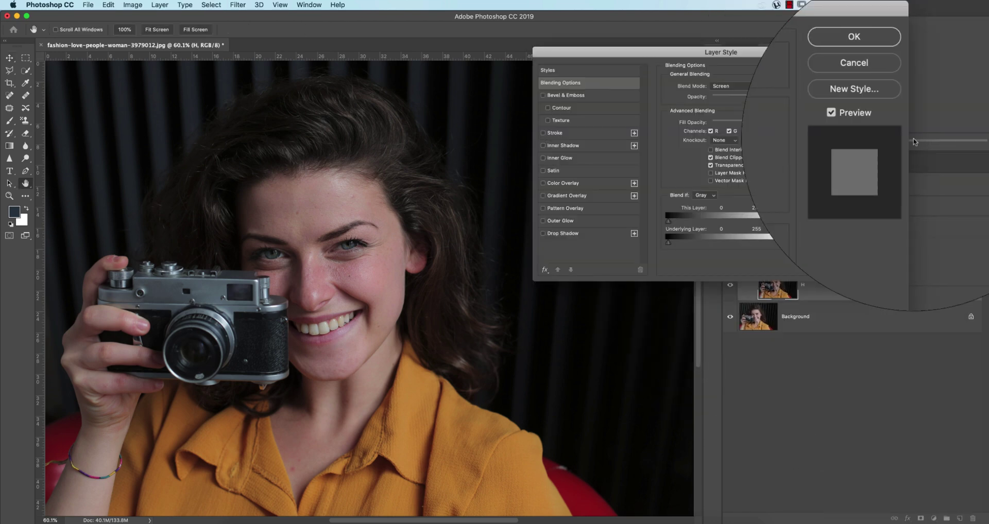
{"action": "left_click_drag", "start_coordinate": [730, 44], "coordinate": [553, 73]}
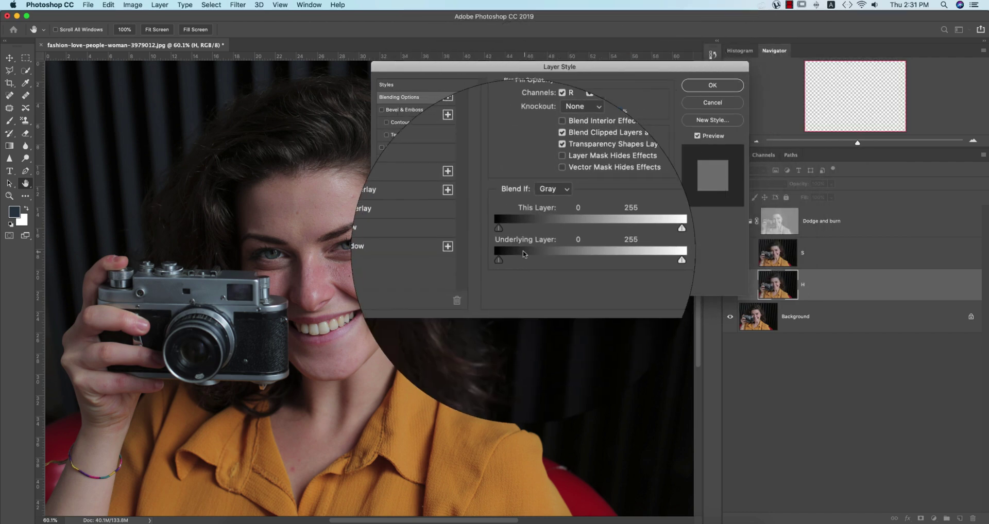
{"action": "mouse_move", "coordinate": [508, 257]}
{"action": "left_mouse_down"}
{"action": "mouse_move", "coordinate": [601, 257]}
{"action": "mouse_move", "coordinate": [498, 257]}
{"action": "left_mouse_up"}
{"action": "left_click_drag", "start_coordinate": [681, 258], "coordinate": [657, 258]}
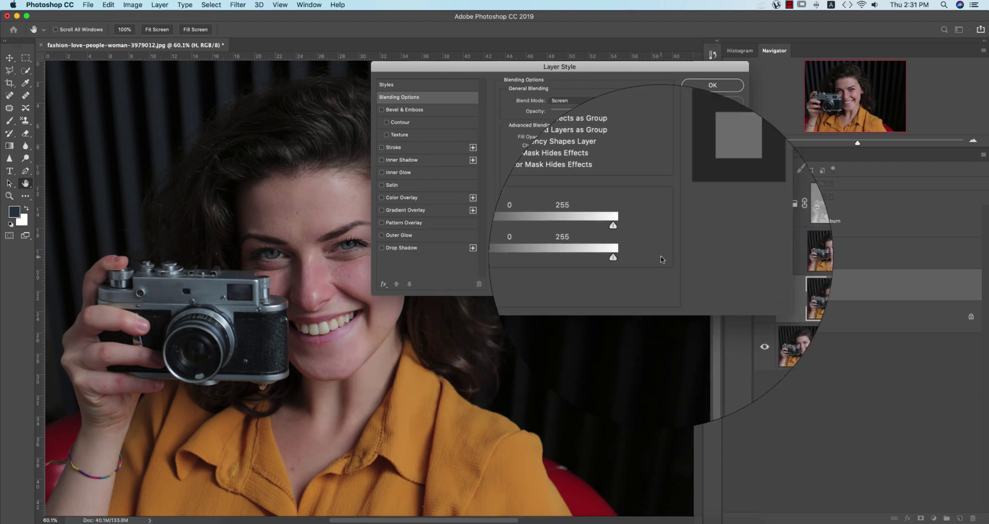
{"action": "mouse_move", "coordinate": [505, 260]}
{"action": "left_mouse_down"}
{"action": "mouse_move", "coordinate": [568, 258]}
{"action": "mouse_move", "coordinate": [495, 261]}
{"action": "left_mouse_up"}
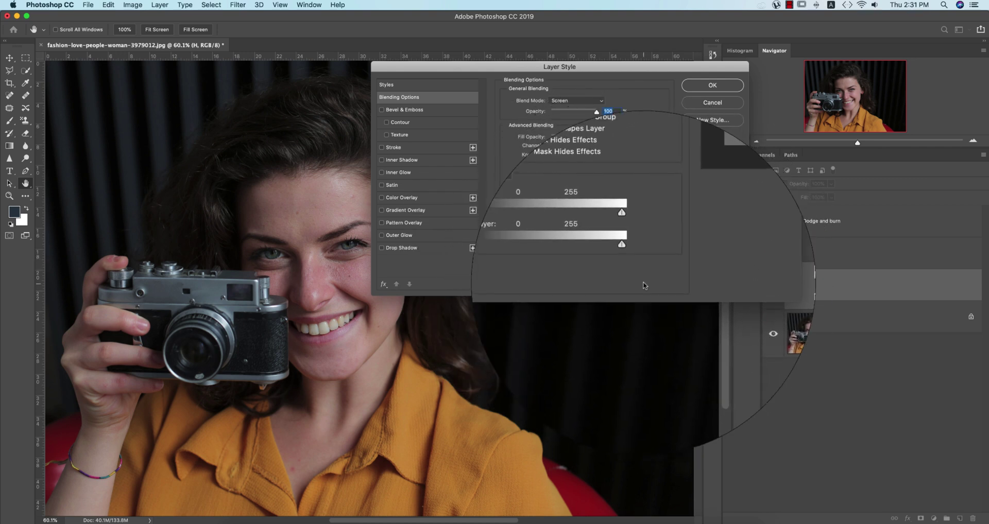
{"action": "key", "text": "alt"}
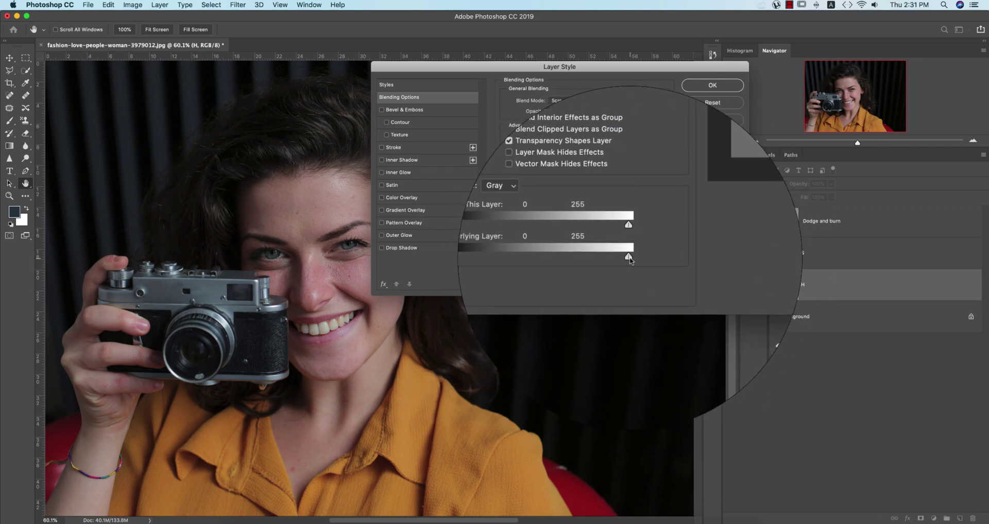
{"action": "left_click_drag", "start_coordinate": [624, 260], "coordinate": [576, 256]}
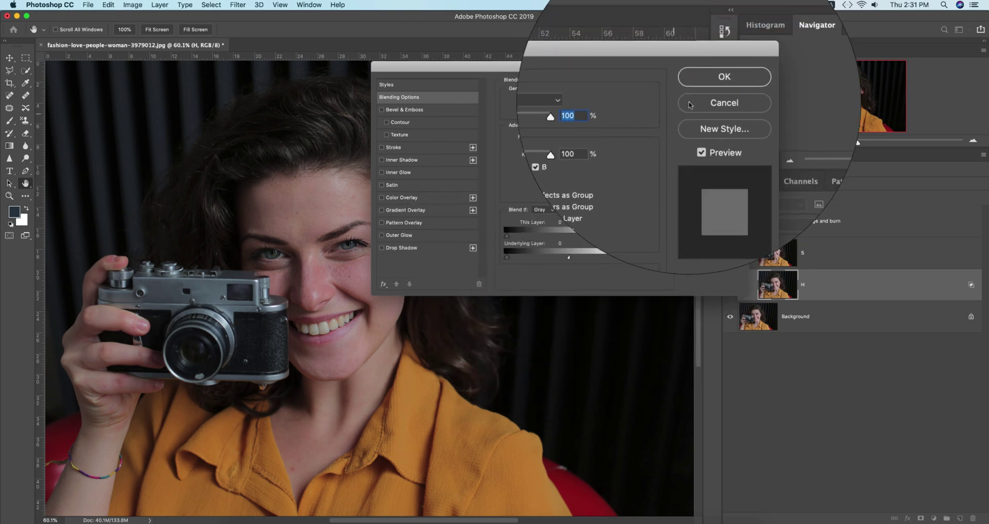
{"action": "left_click", "coordinate": [712, 85]}
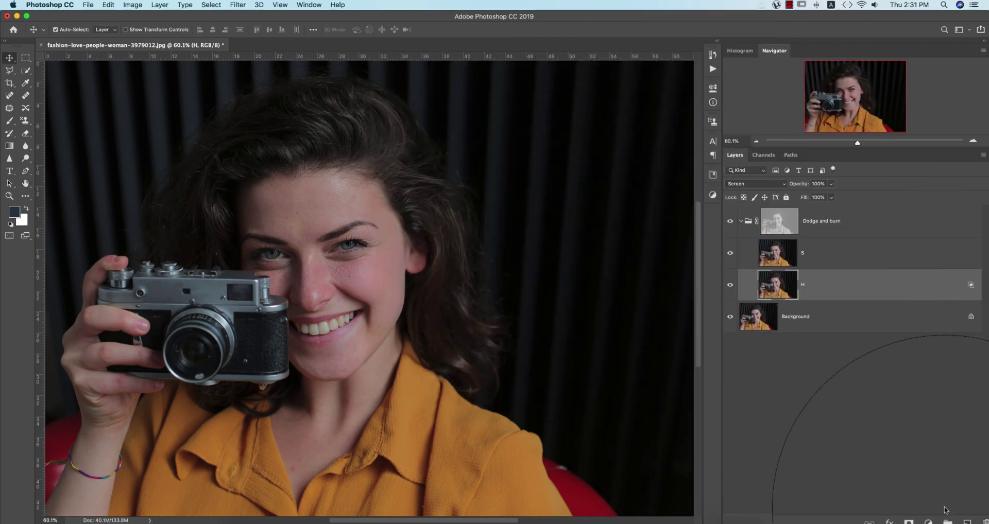
Step: Add a mask to H and fill it with the merged photo via Apply Image
{"action": "left_click", "coordinate": [920, 518]}
{"action": "key", "text": "x"}
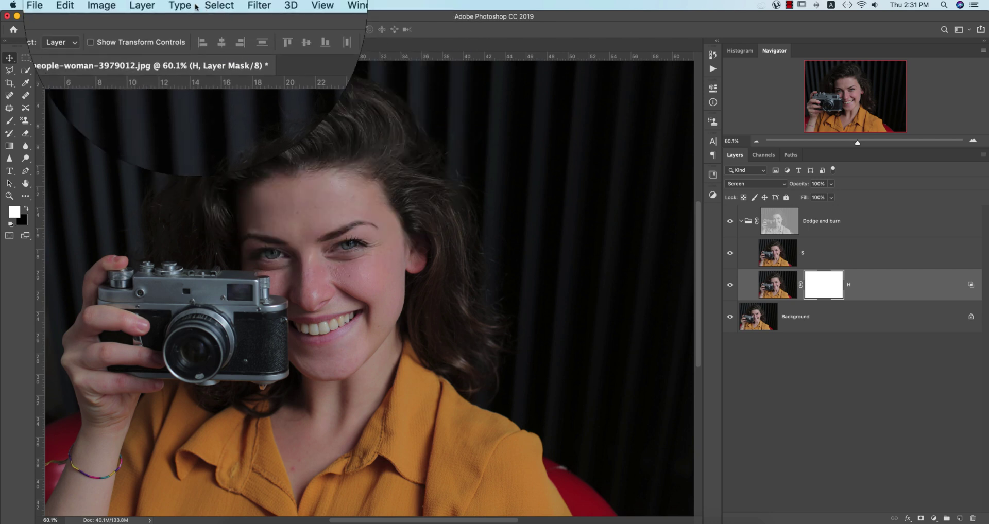
{"action": "left_click", "coordinate": [129, 4]}
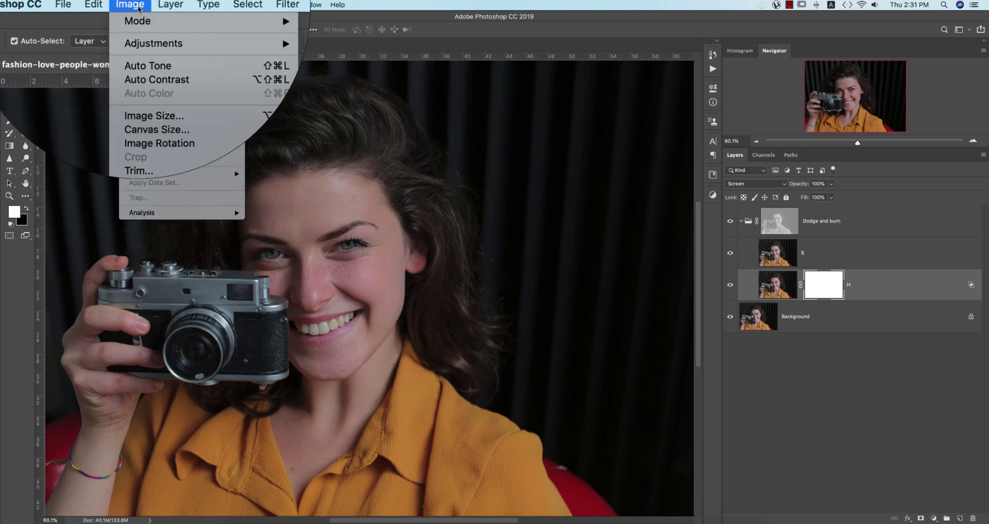
{"action": "left_click", "coordinate": [165, 150]}
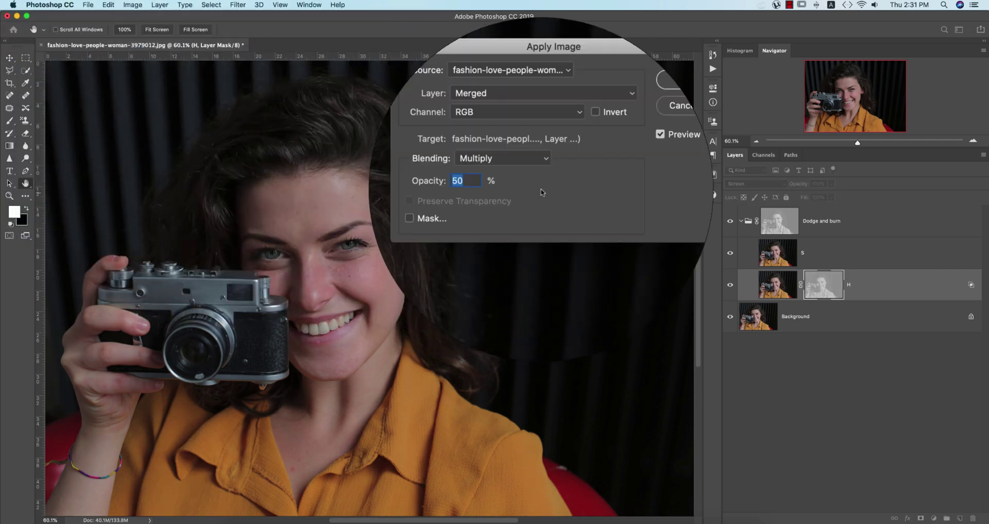
{"action": "left_click", "coordinate": [622, 117]}
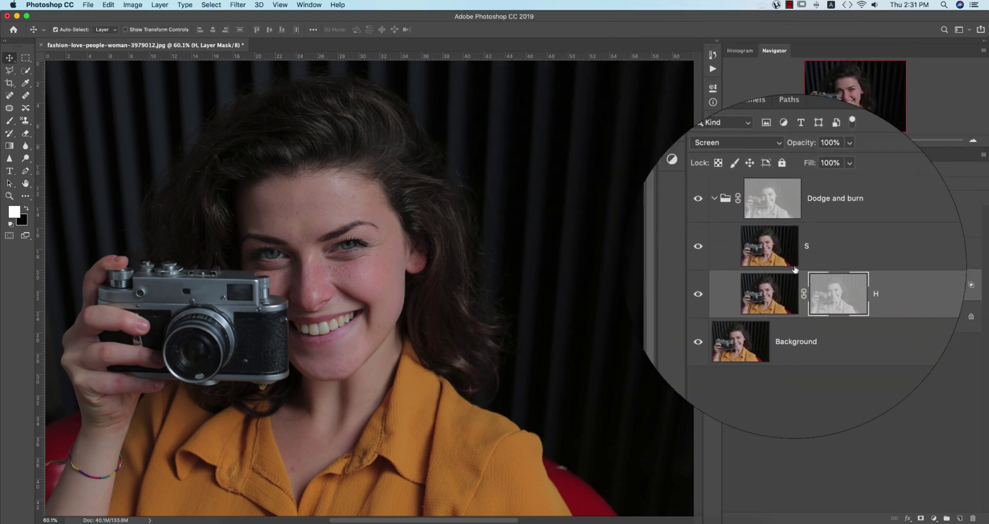
{"action": "left_click", "coordinate": [811, 246]}
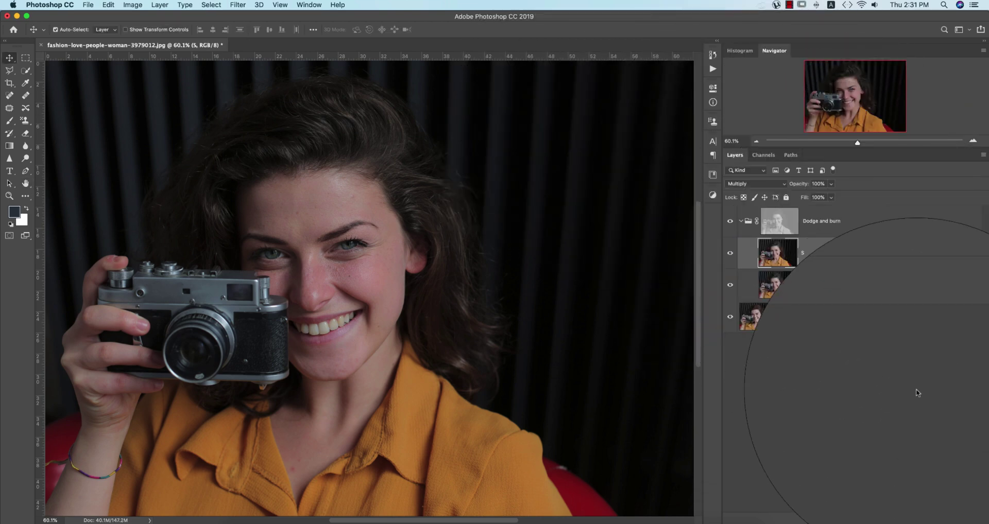
Step: Set layer S's Blend If so it fades out of lighter underlying tones
{"action": "right_click", "coordinate": [834, 245]}
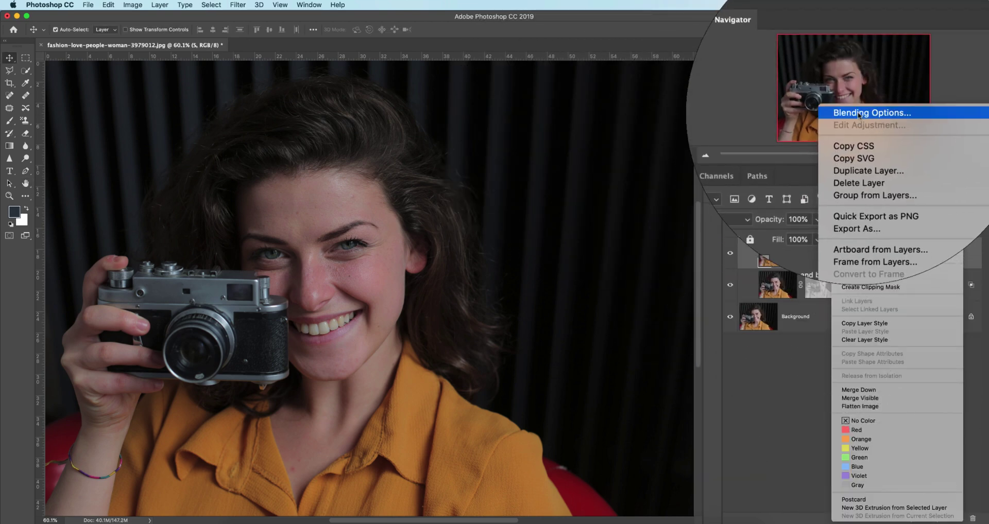
{"action": "left_click", "coordinate": [857, 105]}
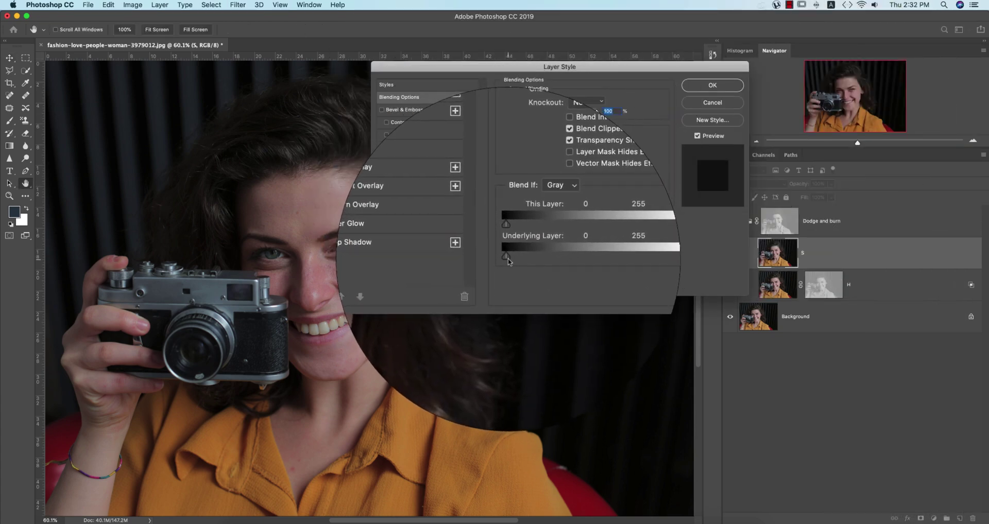
{"action": "left_click_drag", "start_coordinate": [508, 261], "coordinate": [563, 256]}
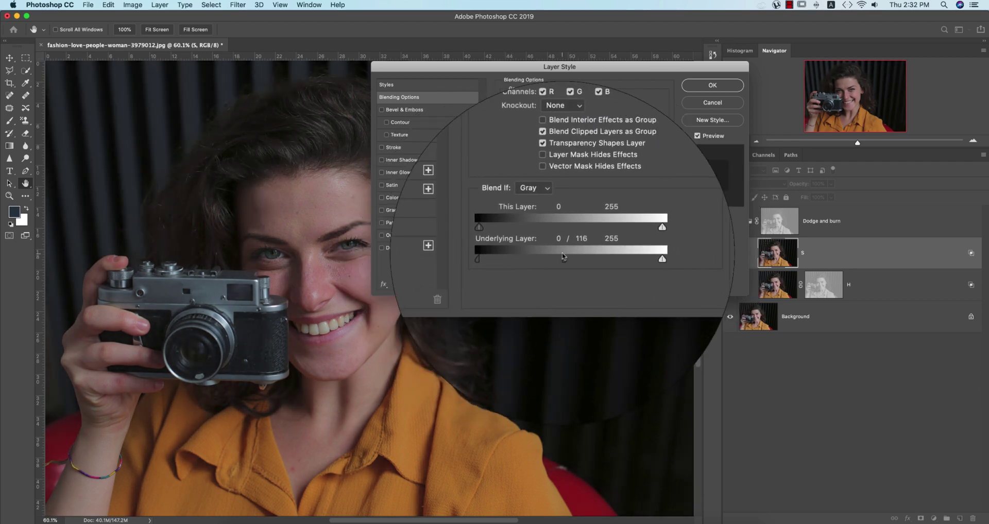
{"action": "left_click", "coordinate": [712, 85]}
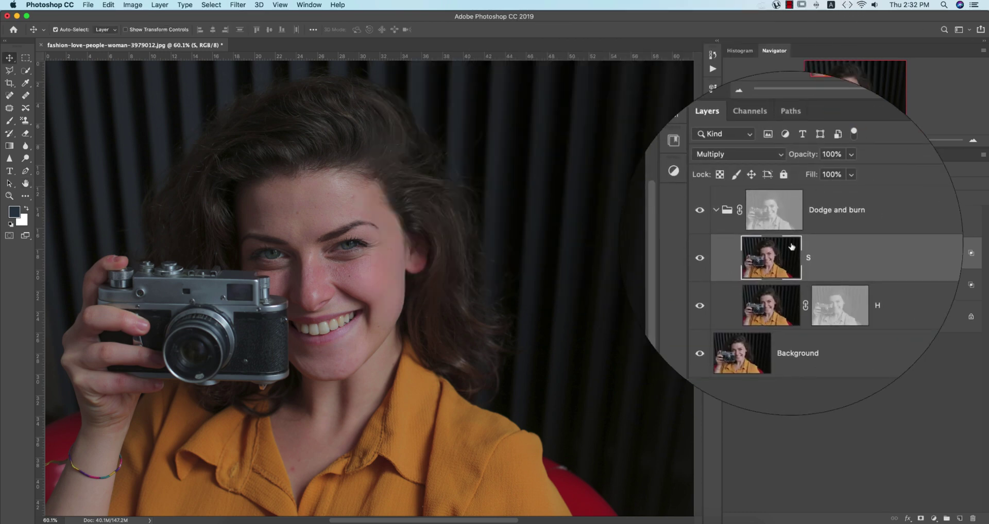
Step: Add a mask to S filled with the inverted photo via Apply Image
{"action": "left_click", "coordinate": [921, 519]}
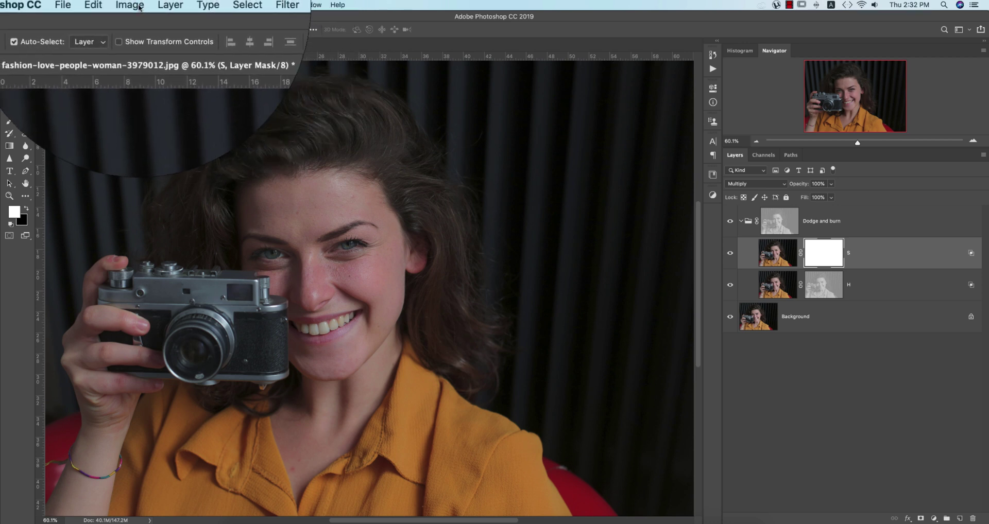
{"action": "left_click", "coordinate": [133, 4]}
{"action": "left_click", "coordinate": [195, 153]}
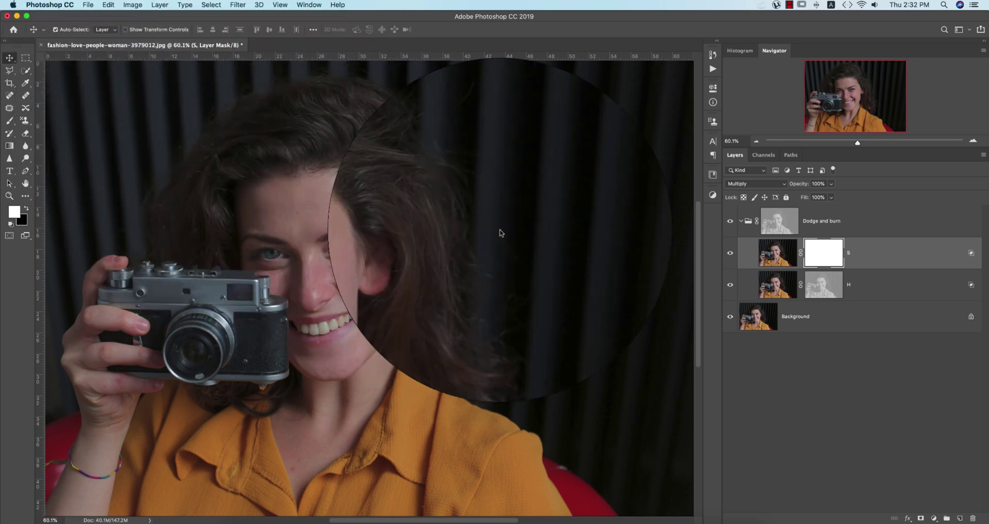
{"action": "left_click", "coordinate": [577, 138]}
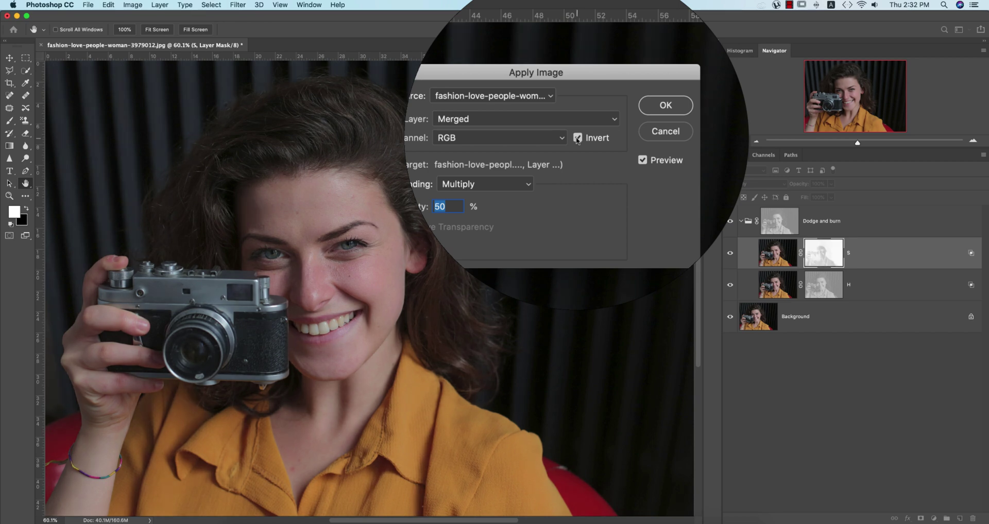
{"action": "left_click", "coordinate": [662, 105]}
{"action": "key", "text": "v"}
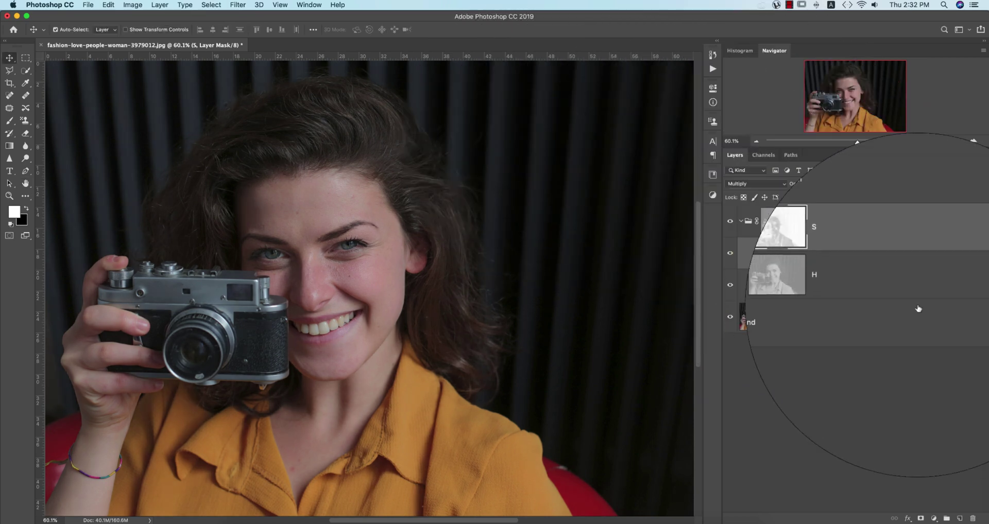
Step: Toggle the Dodge and burn group off and on to compare, then reselect H's mask
{"action": "left_click", "coordinate": [747, 222]}
{"action": "left_click", "coordinate": [740, 221]}
{"action": "left_click", "coordinate": [725, 216]}
{"action": "left_click", "coordinate": [725, 217]}
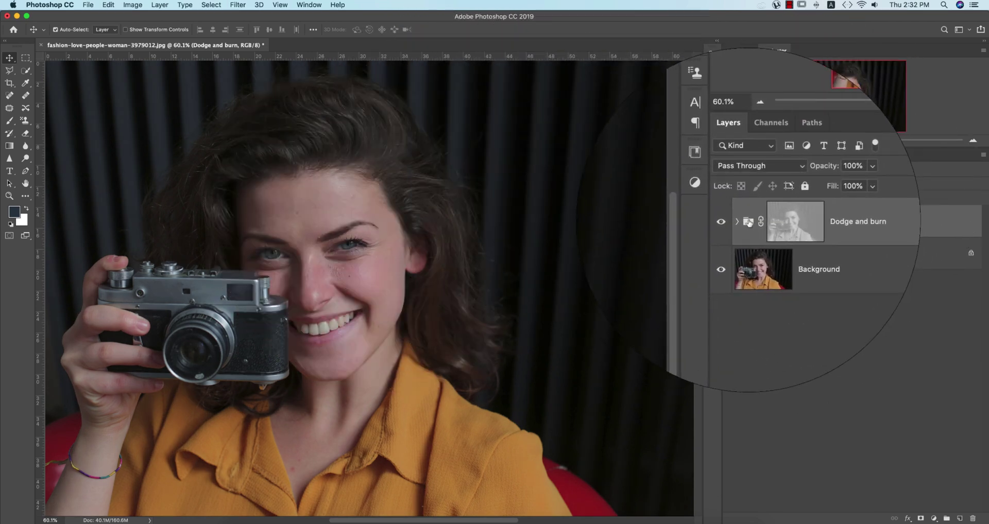
{"action": "left_click", "coordinate": [736, 221]}
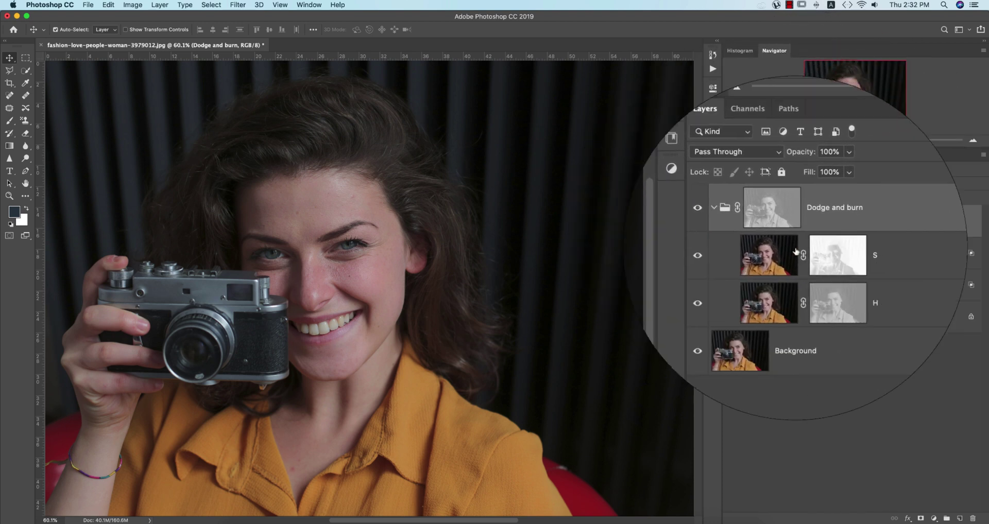
{"action": "left_click", "coordinate": [767, 286]}
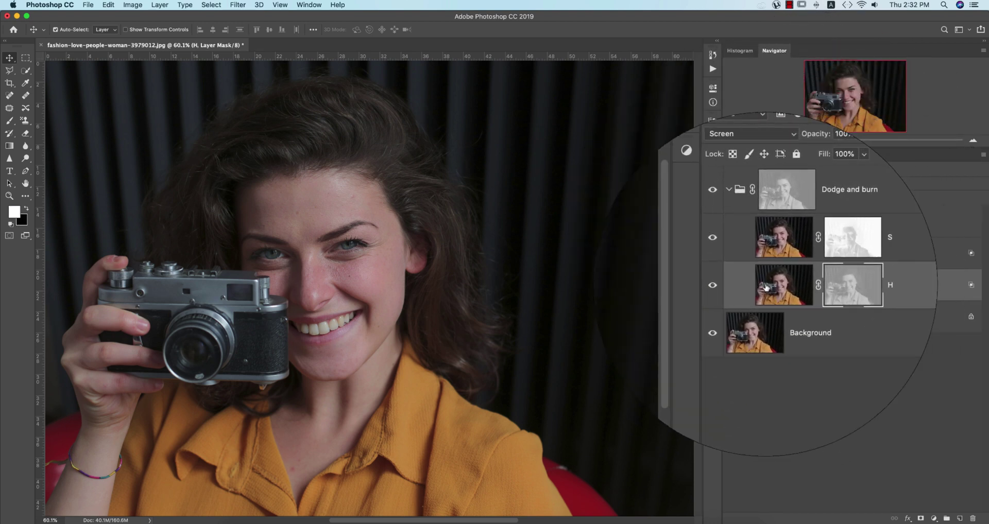
Step: Collapse the Dodge and burn group and toggle it to compare before and after
{"action": "left_click", "coordinate": [744, 221]}
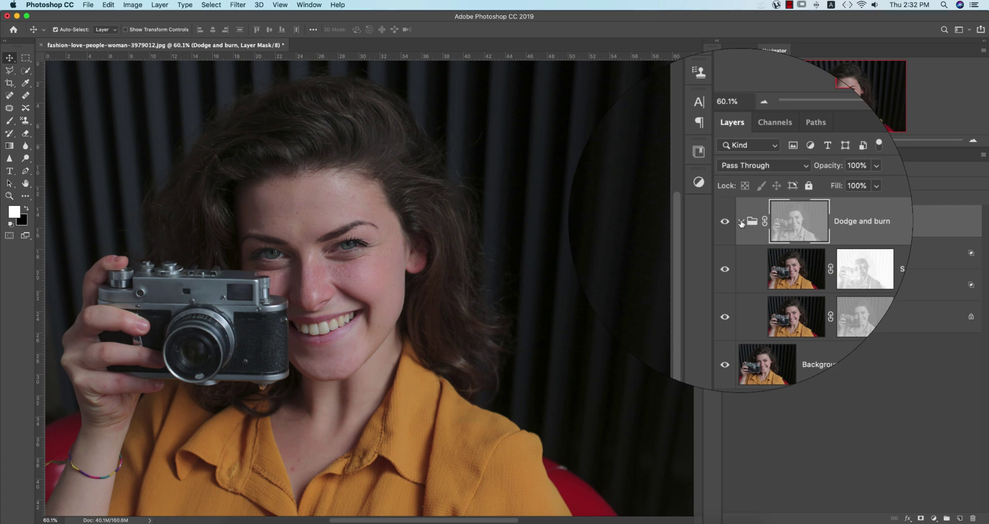
{"action": "left_click", "coordinate": [740, 223]}
{"action": "left_click", "coordinate": [731, 223]}
{"action": "left_click", "coordinate": [732, 222]}
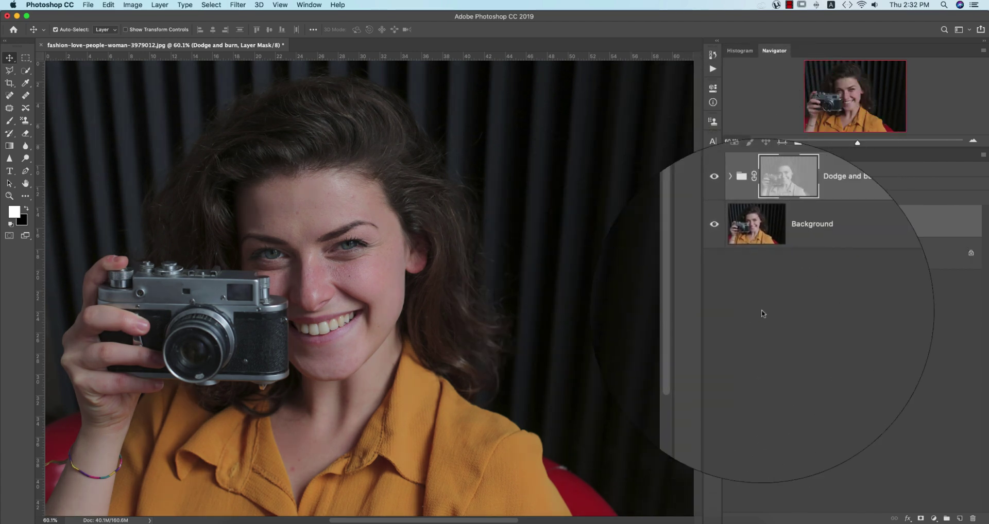
Step: Duplicate Background and convert it with the Dodge and burn group into one smart object
{"action": "left_click", "coordinate": [904, 254]}
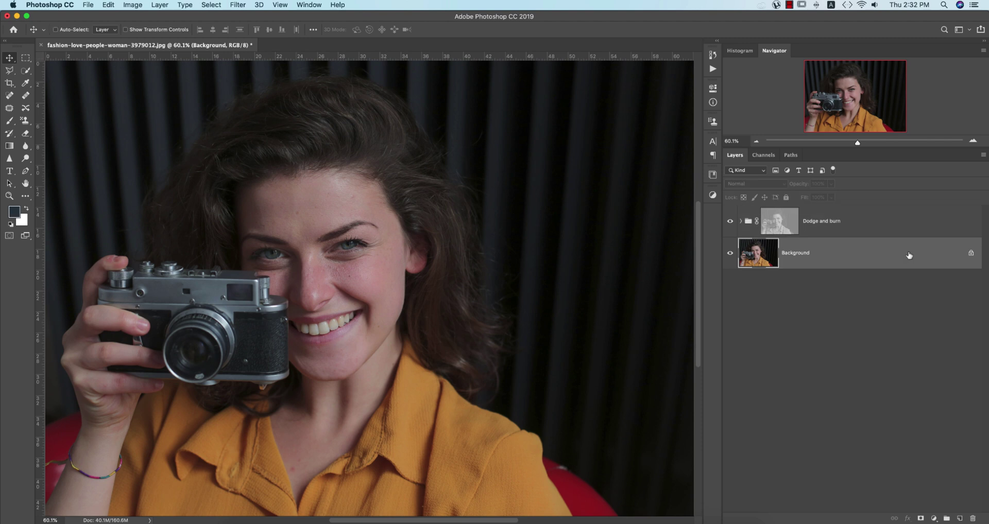
{"action": "key", "text": "super+j"}
{"action": "left_click", "coordinate": [864, 224], "text": "shift"}
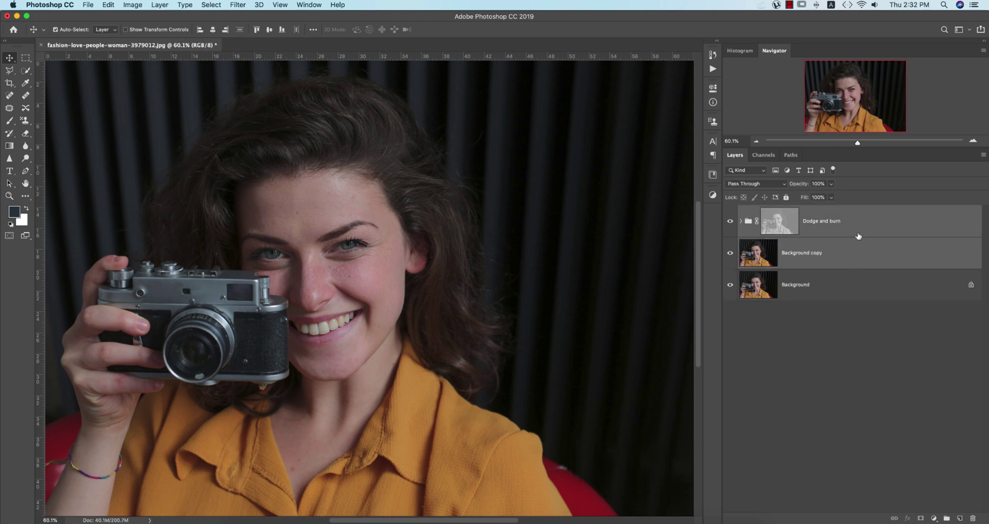
{"action": "key", "text": "super+g"}
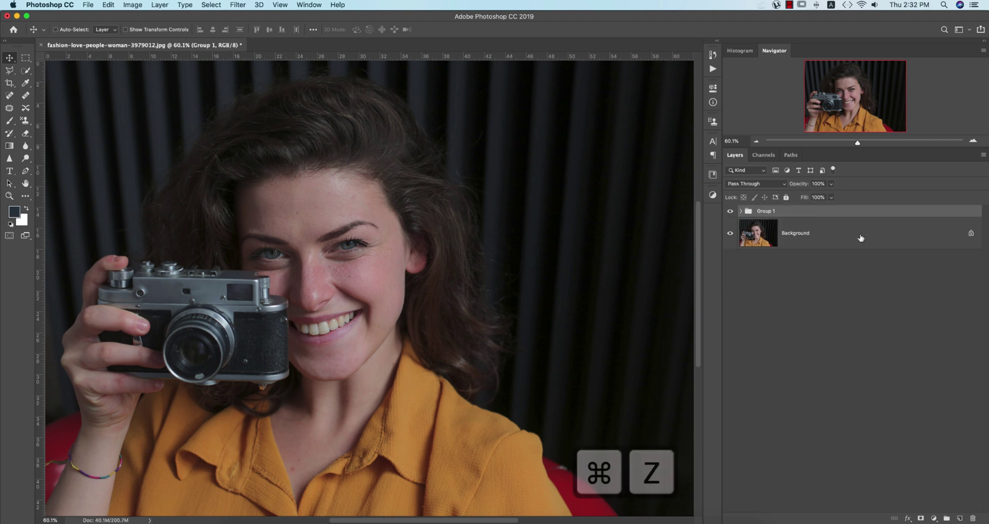
{"action": "key", "text": "super+z"}
{"action": "right_click", "coordinate": [848, 226]}
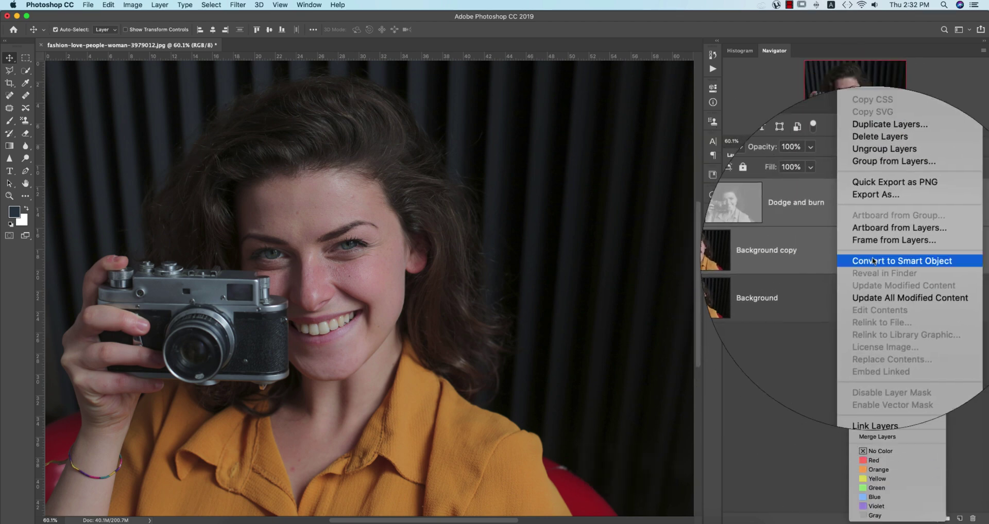
{"action": "left_click", "coordinate": [873, 263]}
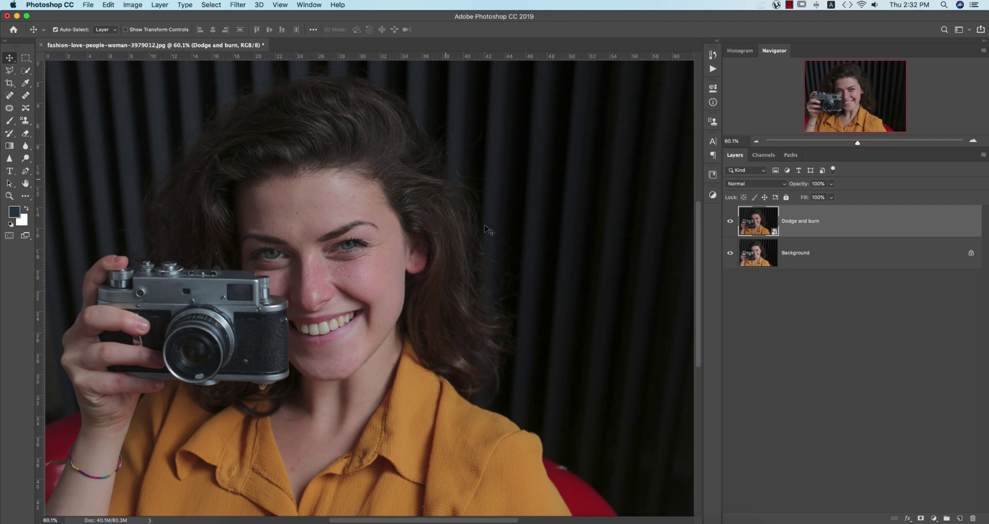
Step: In Camera Raw set Exposure +0.15, Contrast +8, Shadows +13, Whites +19, Texture +4, Dehaze +7
{"action": "left_click", "coordinate": [731, 223]}
{"action": "left_click", "coordinate": [731, 222]}
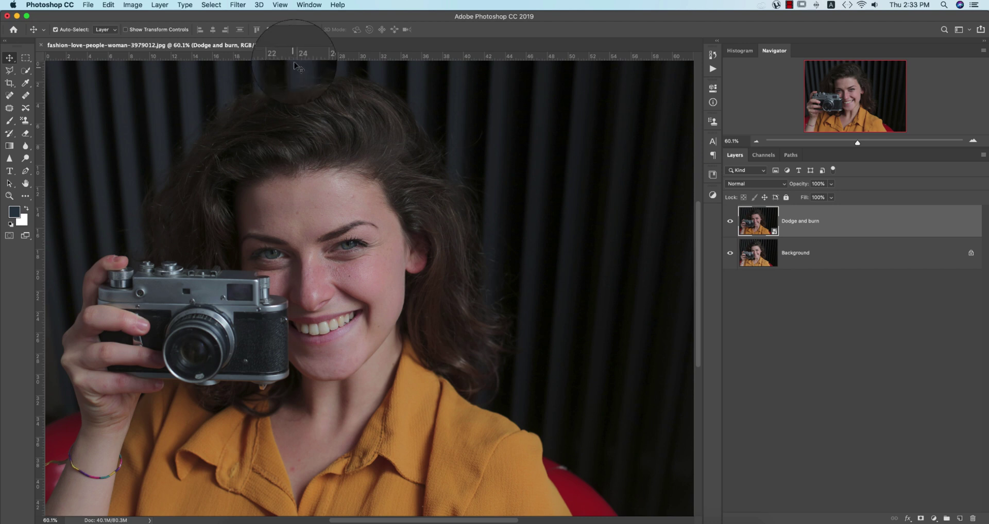
{"action": "left_click", "coordinate": [237, 6]}
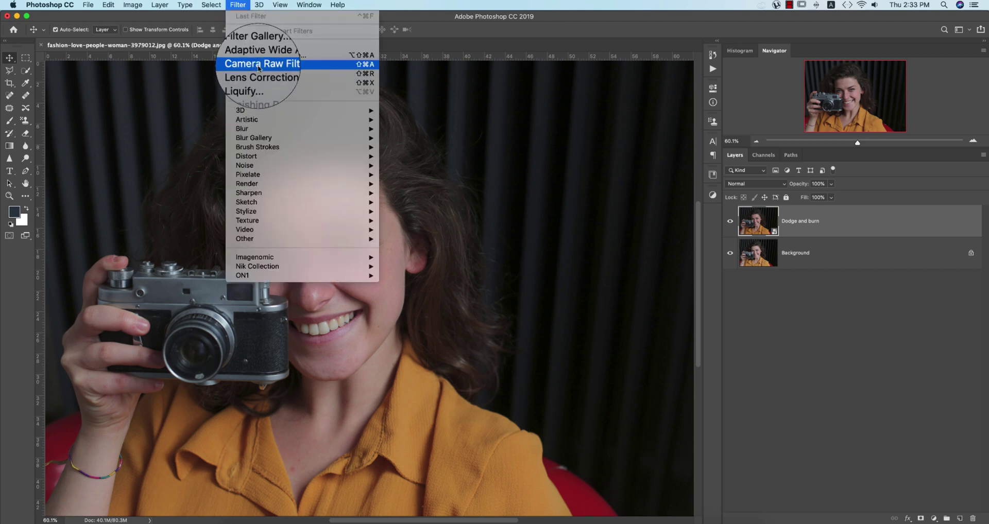
{"action": "left_click", "coordinate": [413, 111]}
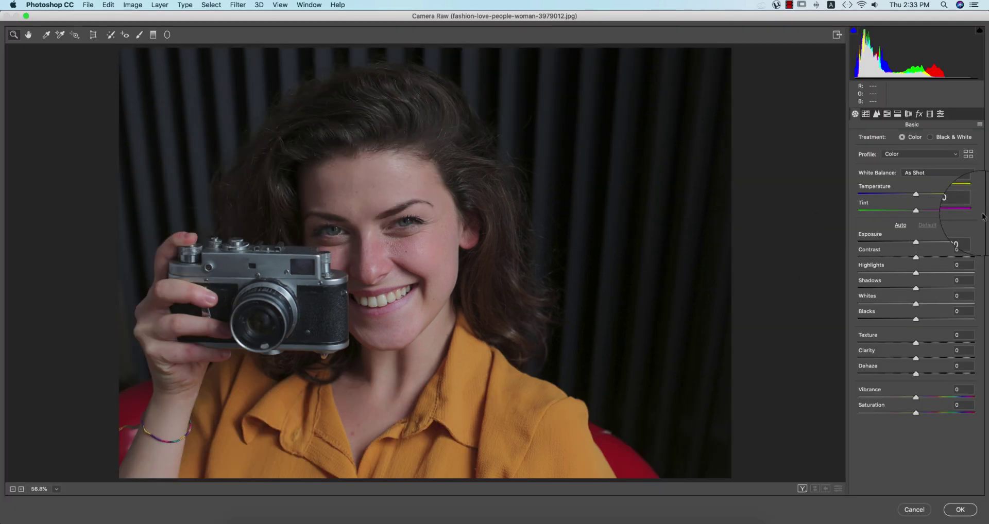
{"action": "left_click_drag", "start_coordinate": [916, 241], "coordinate": [921, 242]}
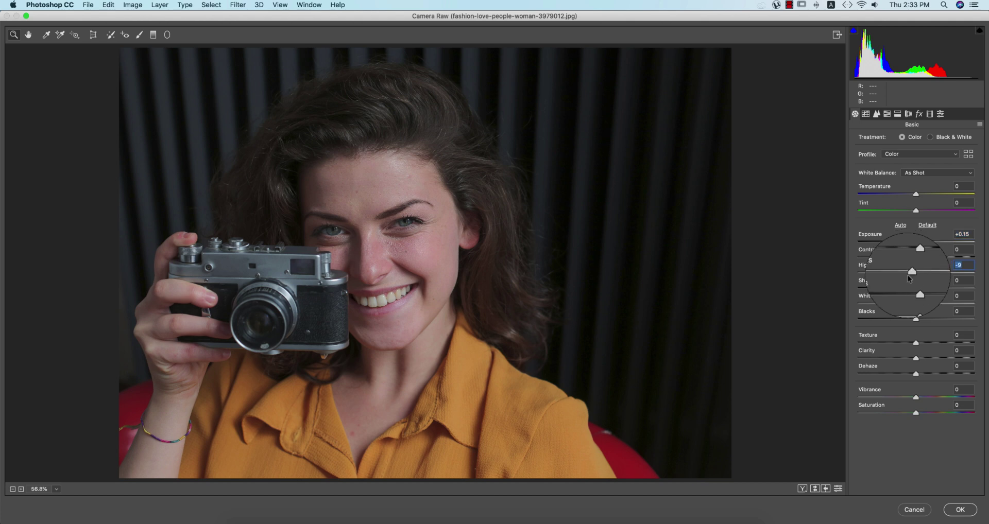
{"action": "left_click_drag", "start_coordinate": [925, 305], "coordinate": [929, 305]}
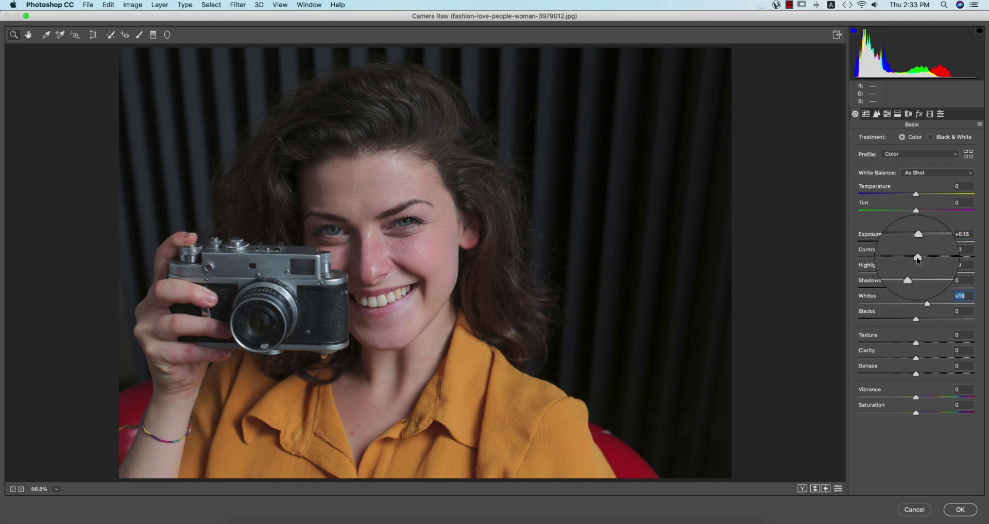
{"action": "left_click_drag", "start_coordinate": [920, 258], "coordinate": [924, 257]}
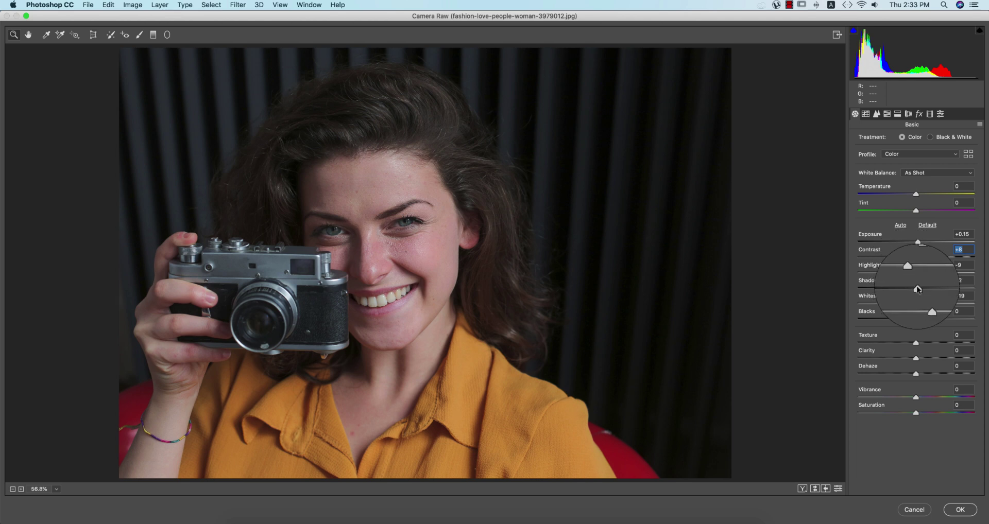
{"action": "left_click_drag", "start_coordinate": [915, 288], "coordinate": [923, 288]}
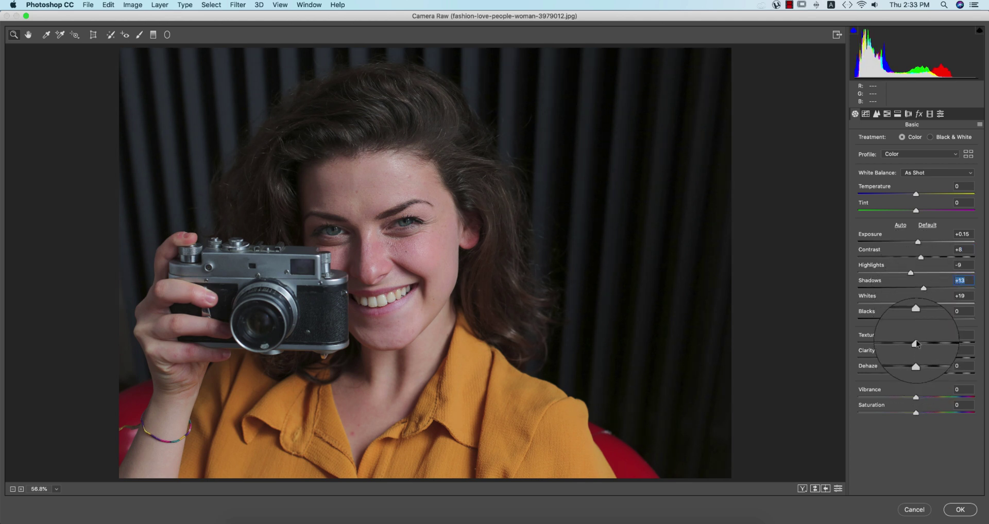
{"action": "left_click_drag", "start_coordinate": [917, 344], "coordinate": [919, 343]}
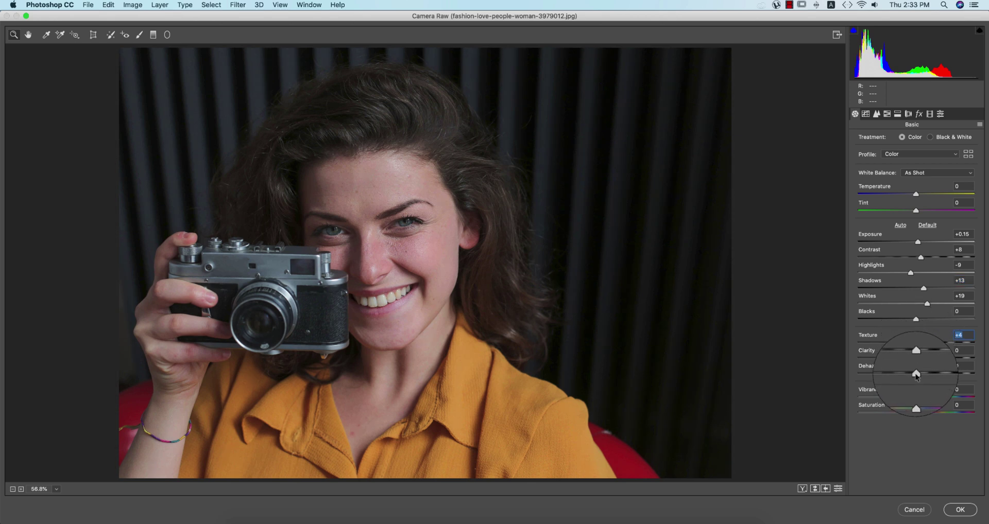
{"action": "left_click_drag", "start_coordinate": [920, 376], "coordinate": [919, 374]}
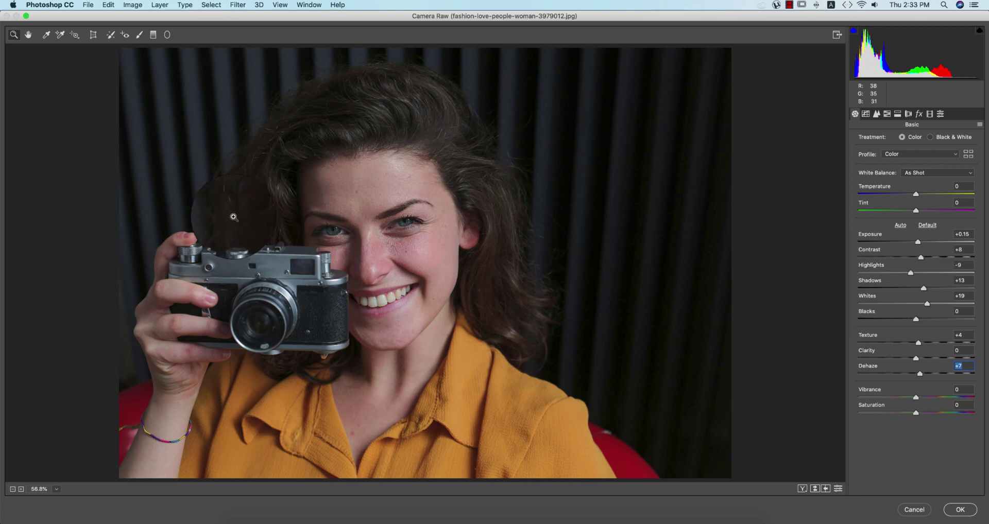
{"action": "left_click", "coordinate": [410, 179]}
{"action": "left_click", "coordinate": [394, 196]}
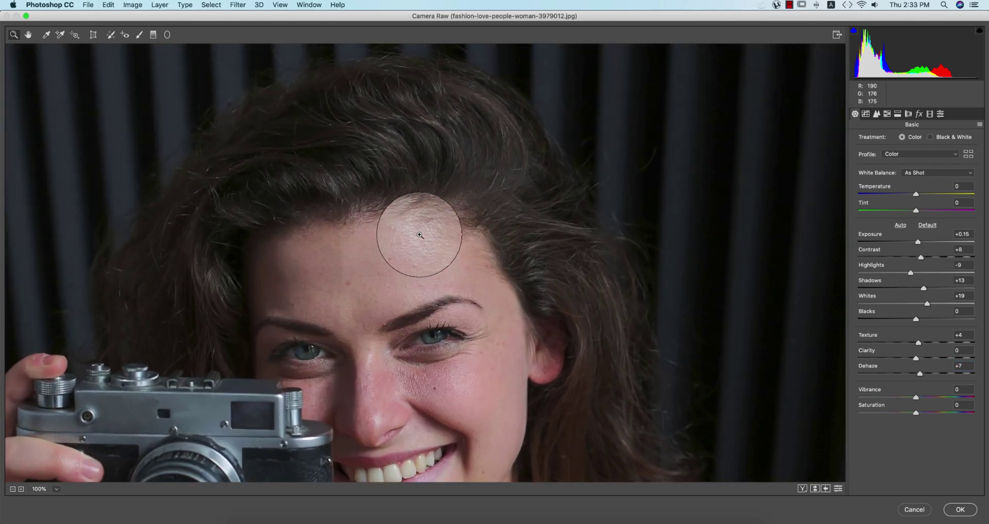
Step: Heal blemishes on the forehead, temples, right cheek and near the right eye
{"action": "left_click", "coordinate": [110, 35]}
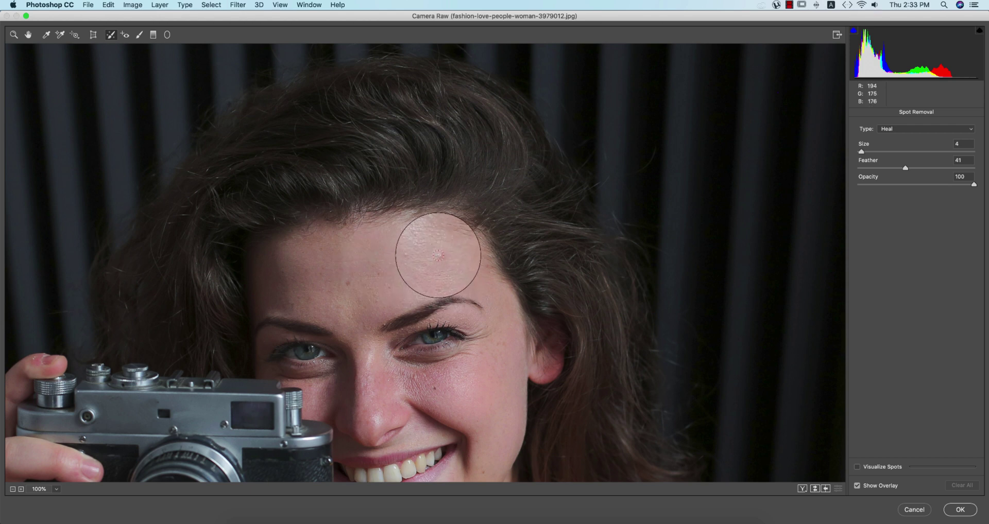
{"action": "left_click", "coordinate": [906, 129]}
{"action": "left_click", "coordinate": [441, 254]}
{"action": "key", "text": "super+z"}
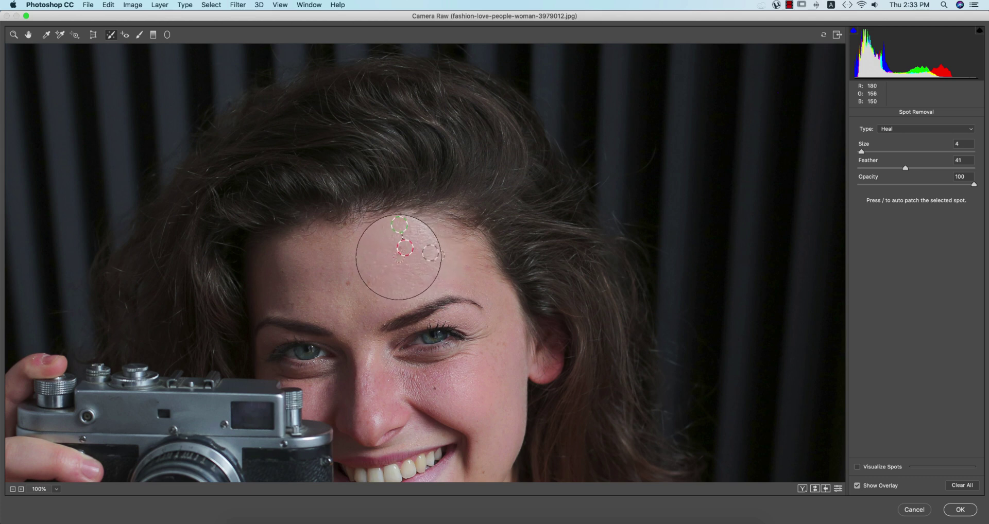
{"action": "left_click", "coordinate": [357, 288]}
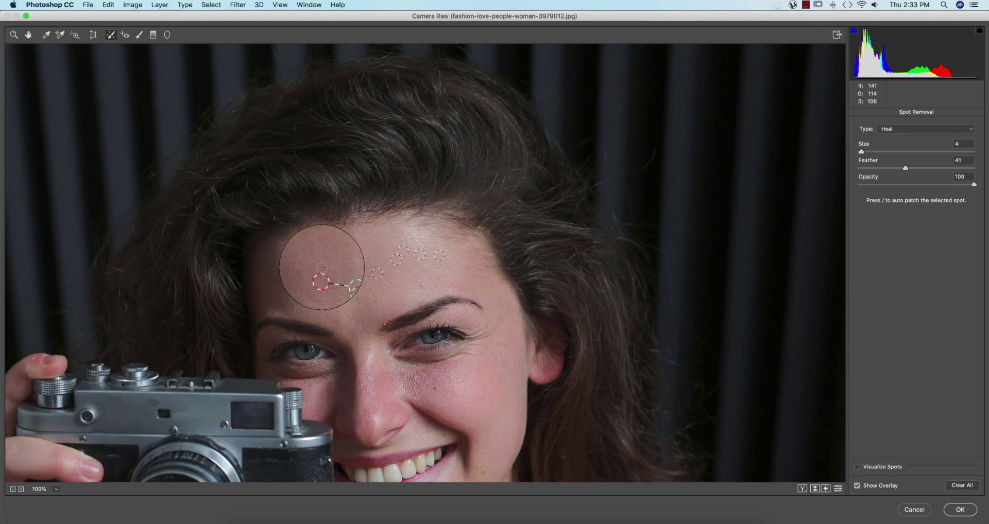
{"action": "left_click", "coordinate": [300, 298]}
{"action": "left_click", "coordinate": [369, 283]}
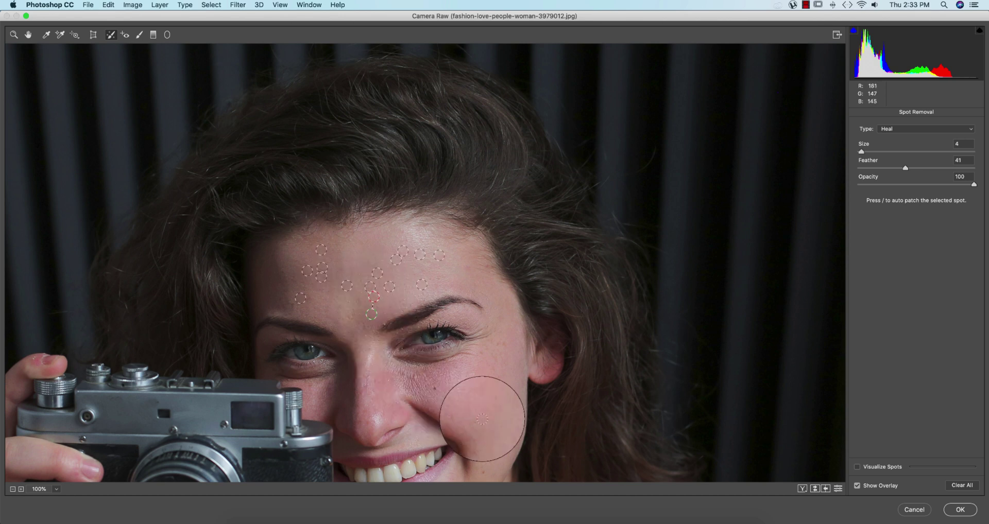
{"action": "left_click", "coordinate": [431, 389]}
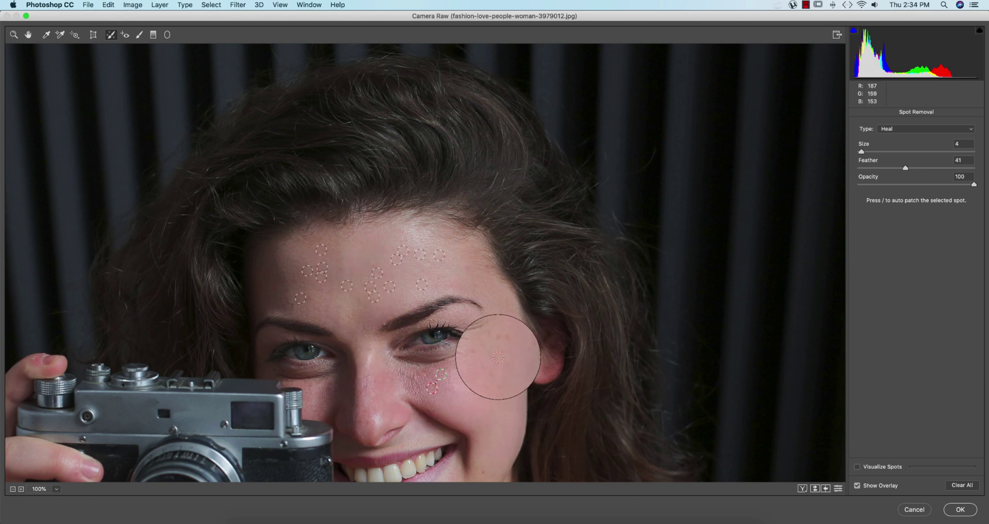
{"action": "left_click", "coordinate": [479, 355]}
{"action": "left_click", "coordinate": [432, 282]}
{"action": "left_click", "coordinate": [464, 266]}
{"action": "left_click", "coordinate": [487, 265]}
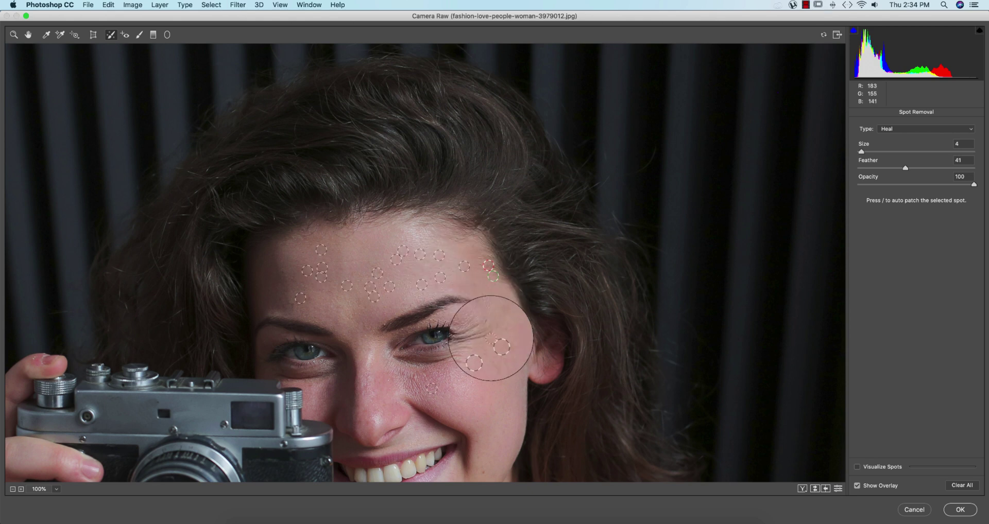
Step: Heal the spots on the chin and beside the mouth
{"action": "scroll", "coordinate": [490, 338], "scroll_direction": "down", "scroll_amount": 3}
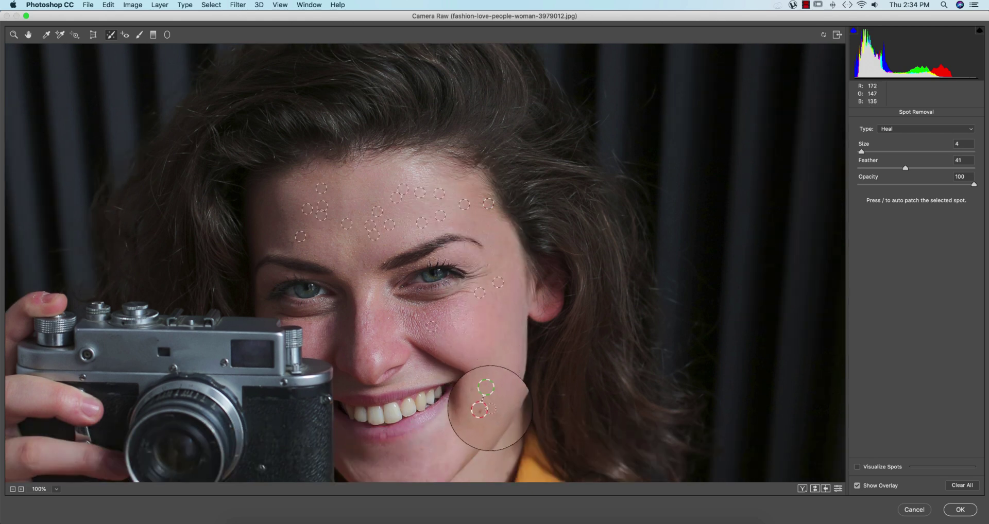
{"action": "scroll", "coordinate": [484, 410], "scroll_direction": "down", "scroll_amount": 2}
{"action": "left_click", "coordinate": [381, 442]}
{"action": "left_click", "coordinate": [411, 449]}
{"action": "left_click", "coordinate": [430, 396]}
{"action": "left_click", "coordinate": [405, 412]}
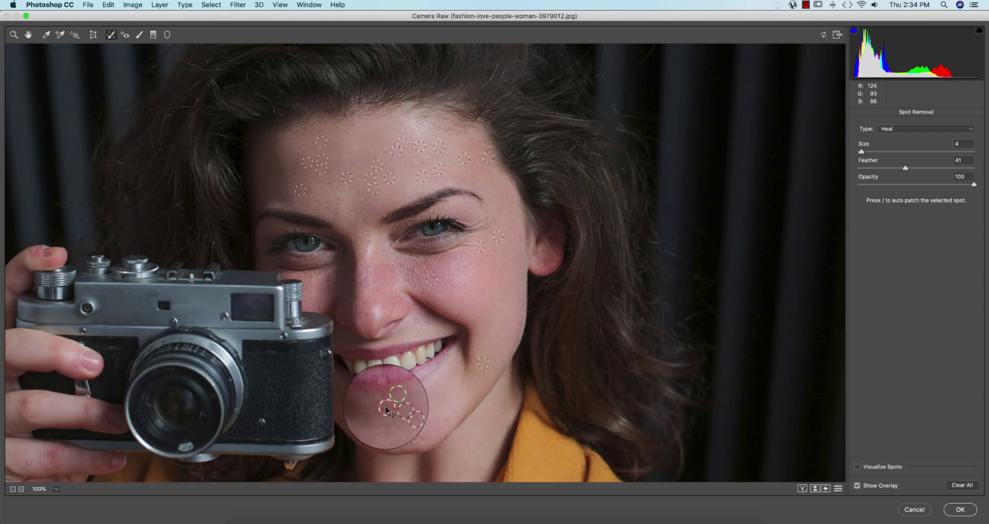
Step: Use Visualize Spots to find and heal spots beside the nose, near the left eyebrow and on the jaw
{"action": "left_click", "coordinate": [856, 467]}
{"action": "left_click", "coordinate": [856, 466]}
{"action": "left_click", "coordinate": [856, 467]}
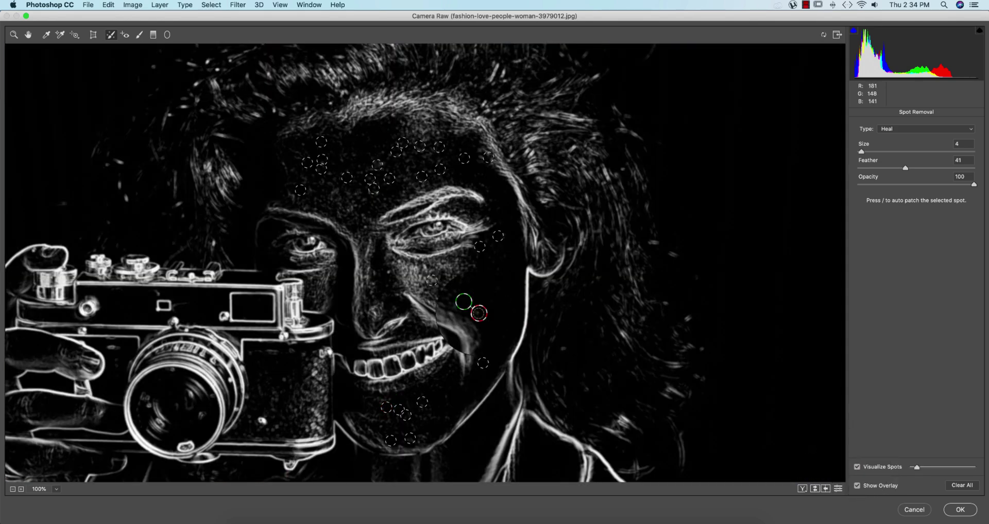
{"action": "left_click", "coordinate": [401, 271]}
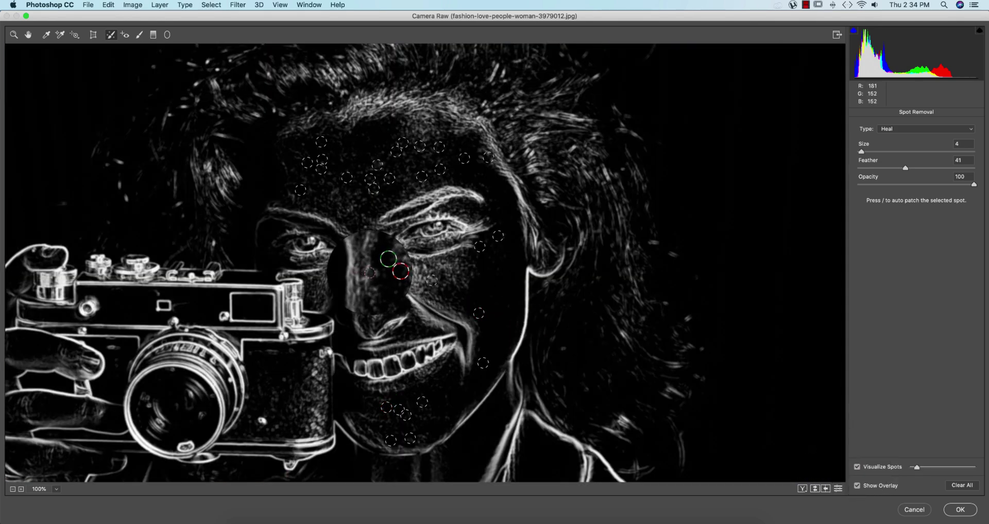
{"action": "left_click", "coordinate": [357, 216]}
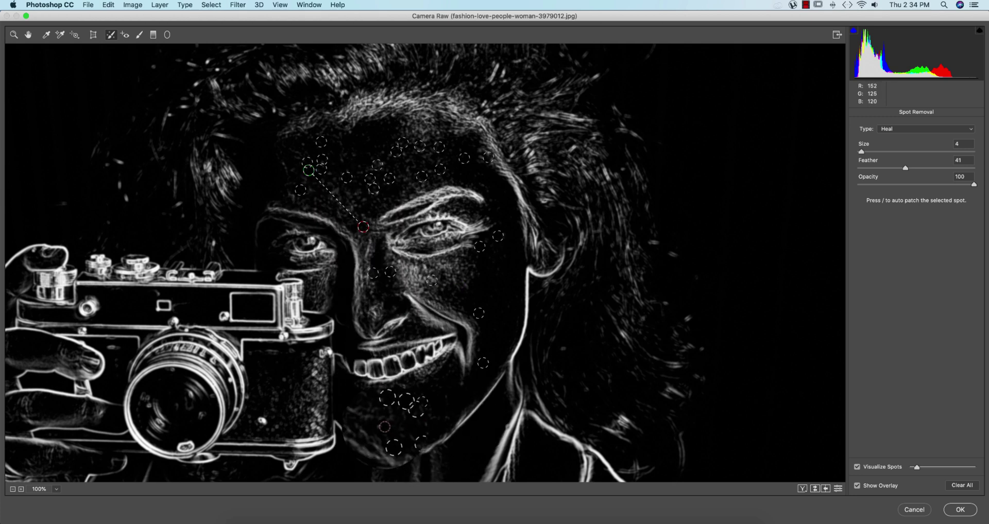
{"action": "left_click", "coordinate": [468, 391]}
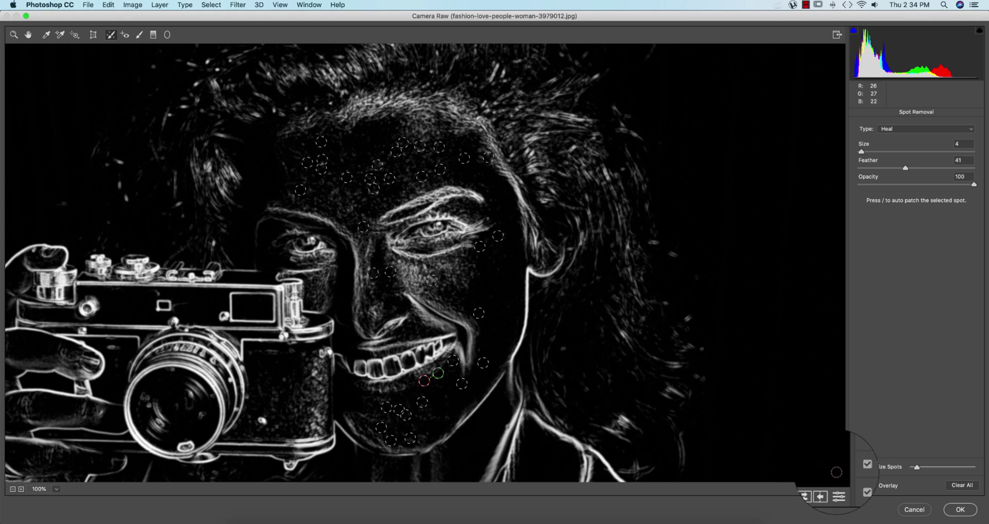
Step: Compare before and after healing, then leave spot removal and fit the photo in view
{"action": "left_click", "coordinate": [869, 466]}
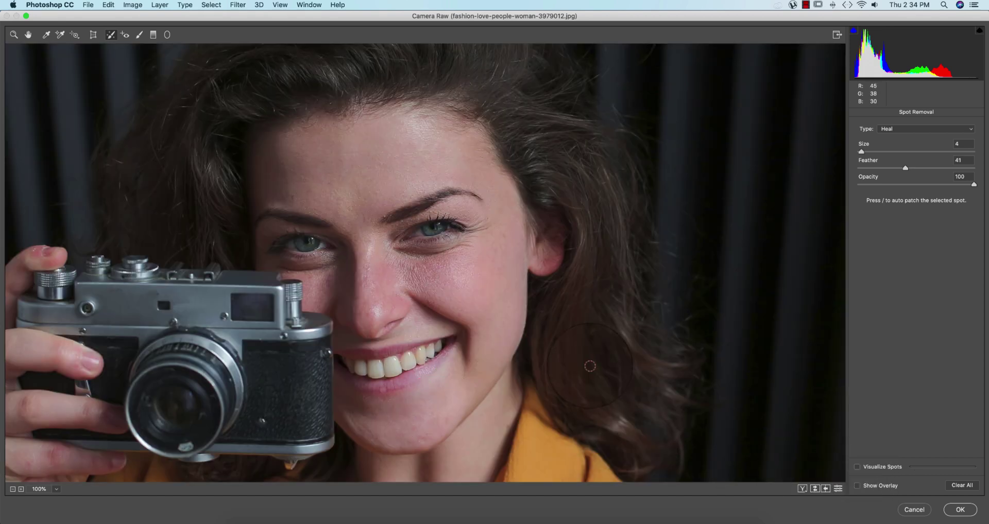
{"action": "left_click", "coordinate": [816, 489]}
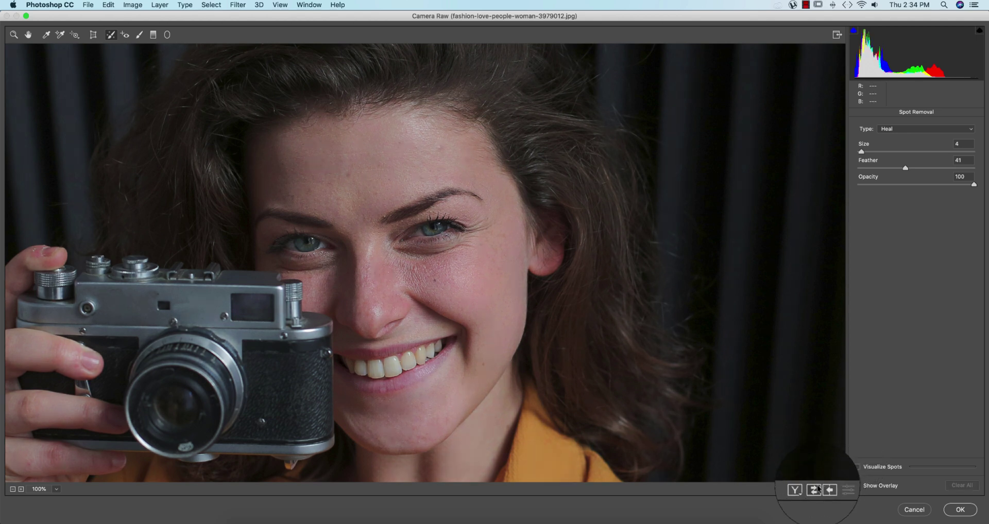
{"action": "left_click", "coordinate": [817, 489]}
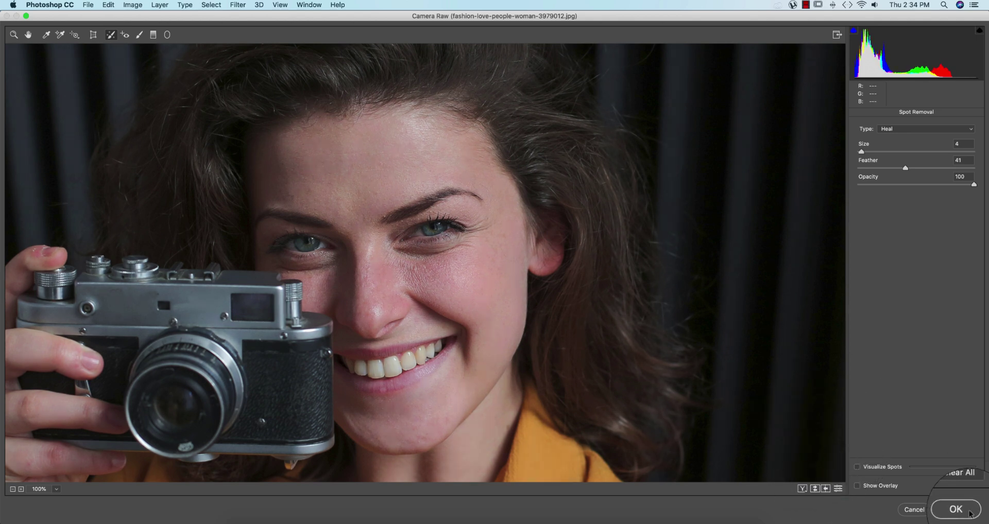
{"action": "left_click", "coordinate": [29, 35]}
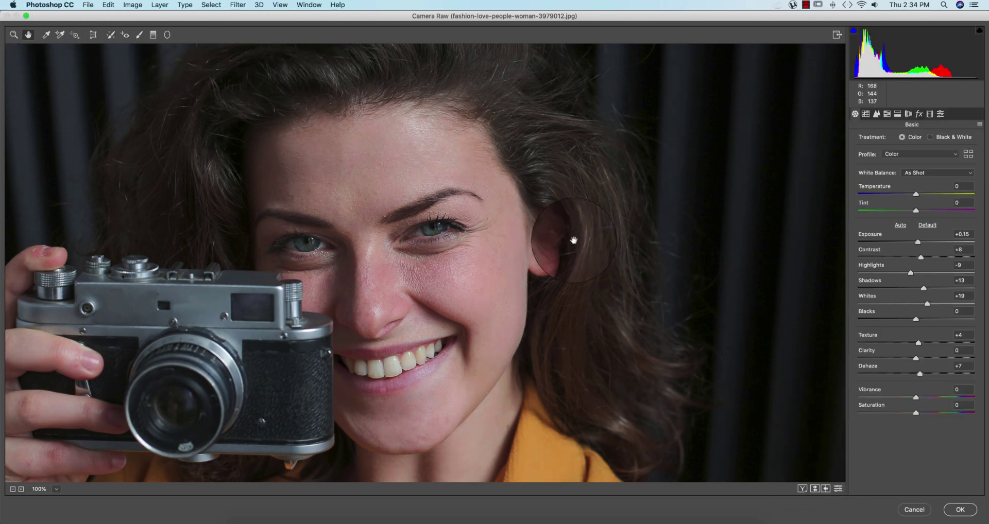
{"action": "key", "text": "super+0"}
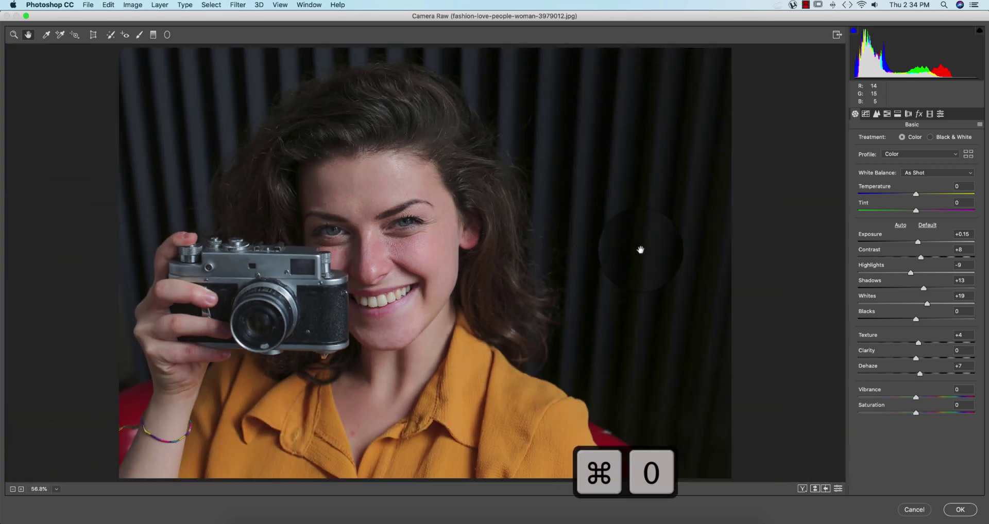
Step: Set calibration hues to Red Primary +22, Green Primary +6 and Blue Primary -20
{"action": "left_click", "coordinate": [929, 114]}
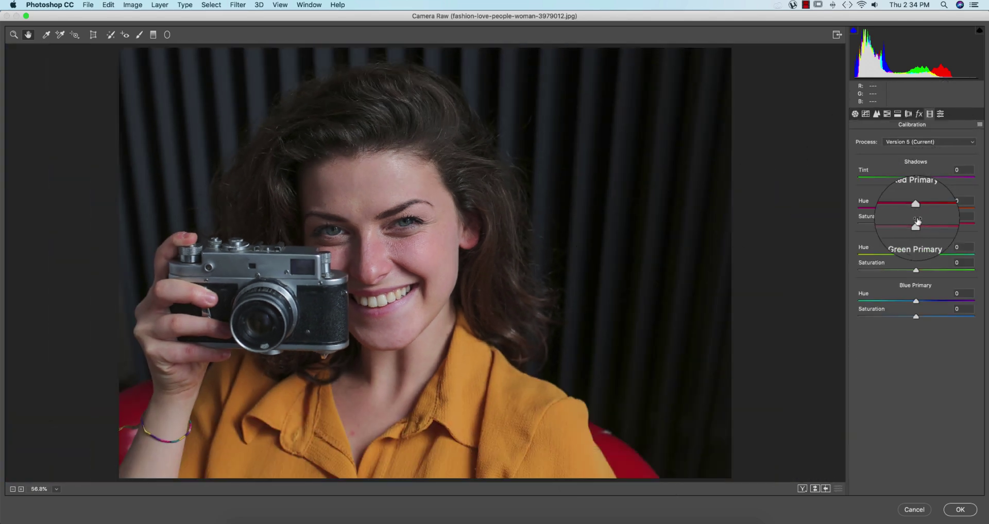
{"action": "left_click_drag", "start_coordinate": [925, 209], "coordinate": [944, 209]}
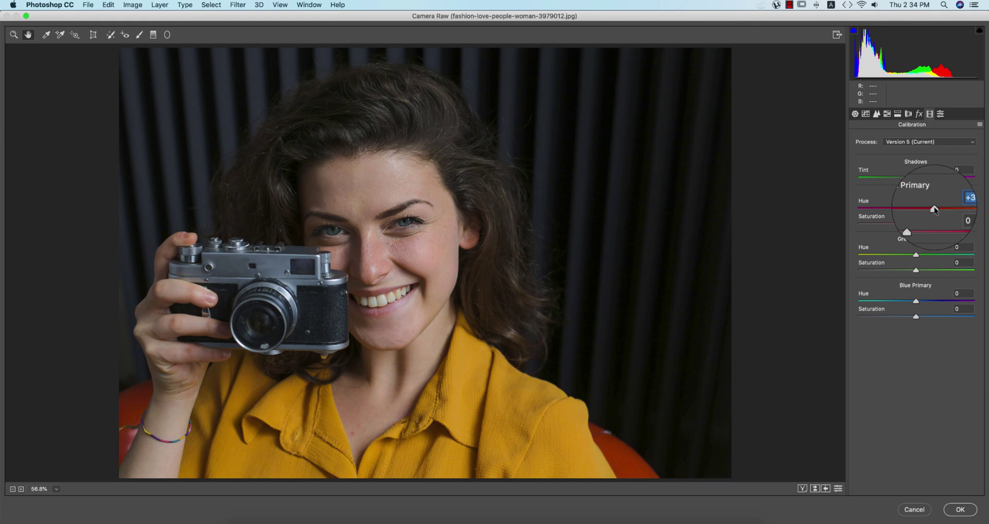
{"action": "left_click_drag", "start_coordinate": [934, 255], "coordinate": [911, 255]}
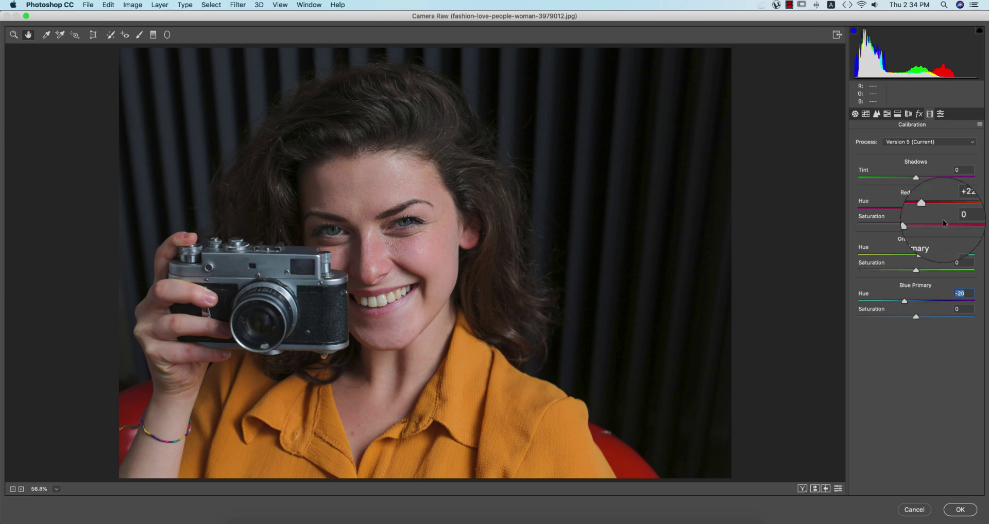
{"action": "left_click", "coordinate": [815, 490]}
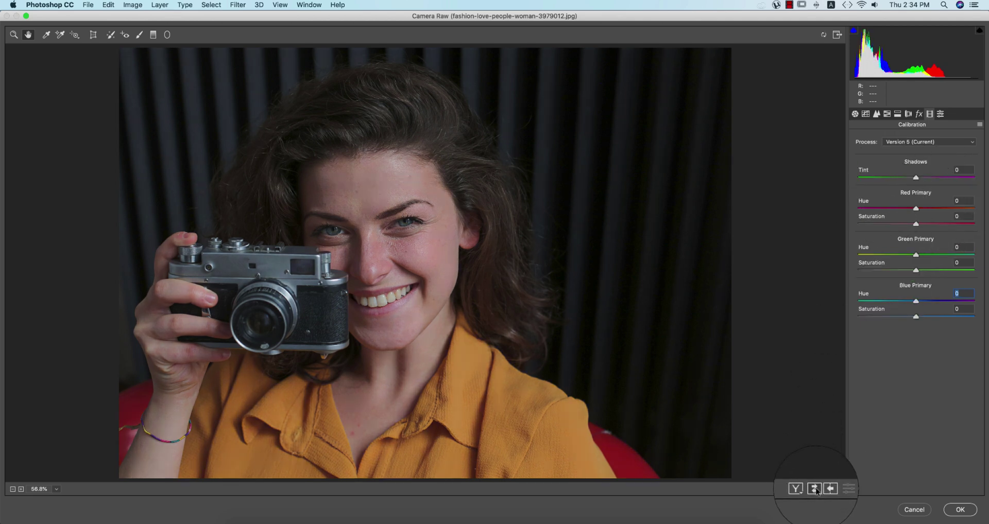
{"action": "left_click", "coordinate": [815, 490]}
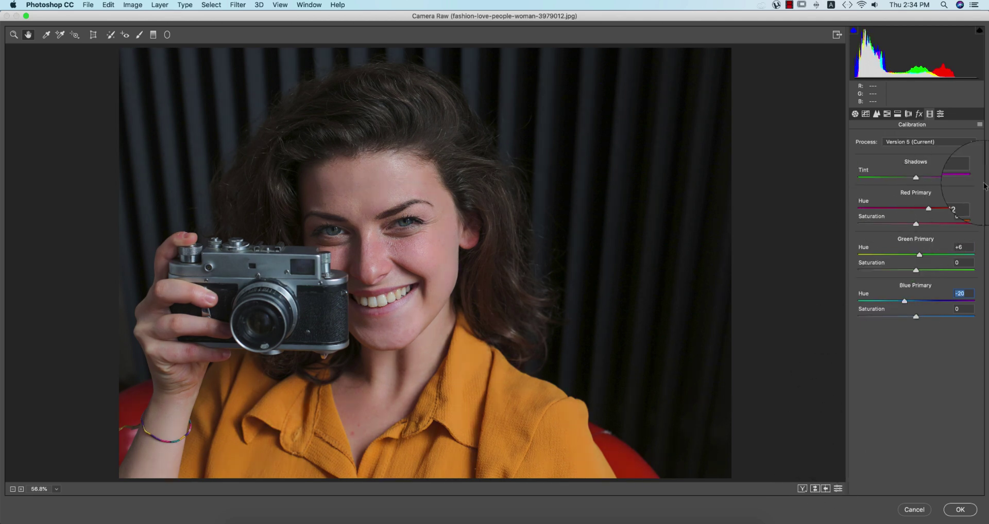
{"action": "left_click", "coordinate": [887, 114]}
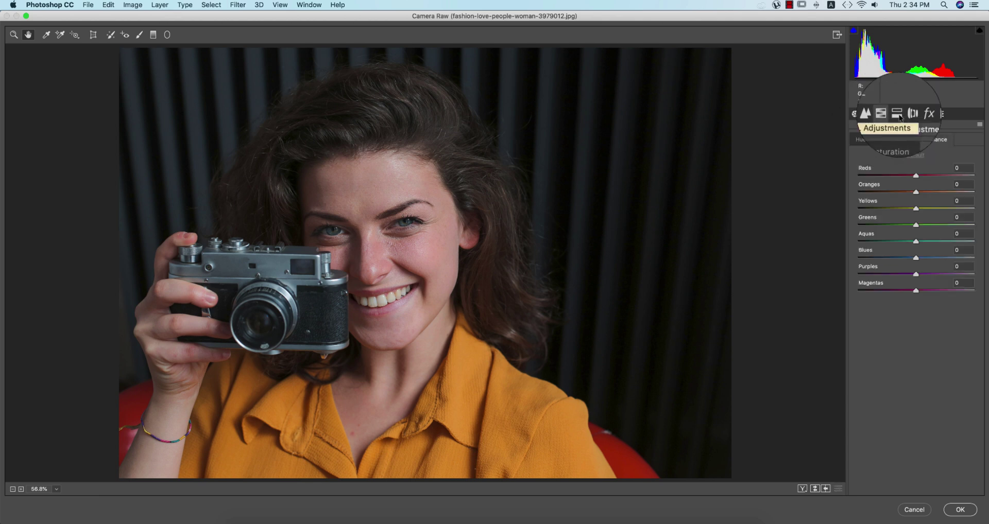
Step: Tint highlights at hue 131 and shadows at hue 230, each with saturation 10
{"action": "left_click", "coordinate": [897, 114]}
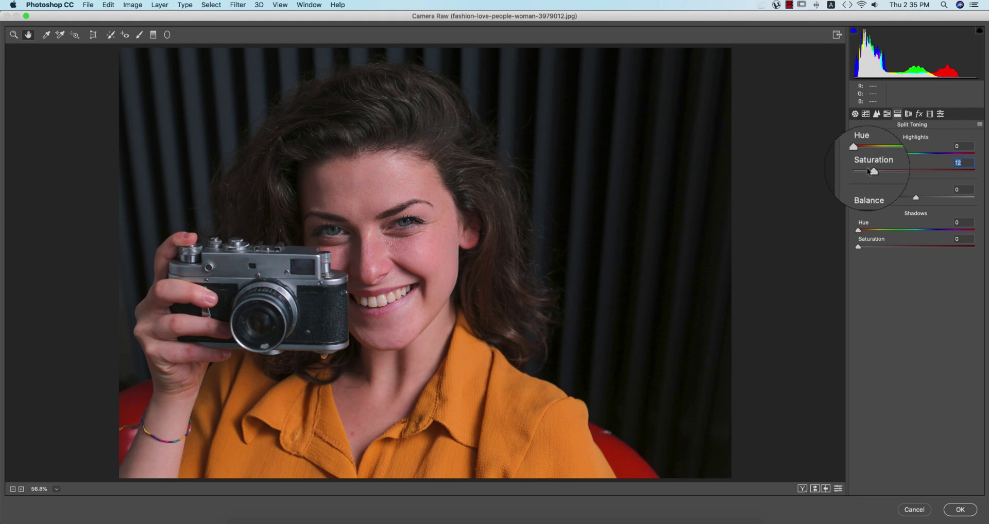
{"action": "left_click_drag", "start_coordinate": [858, 152], "coordinate": [892, 155]}
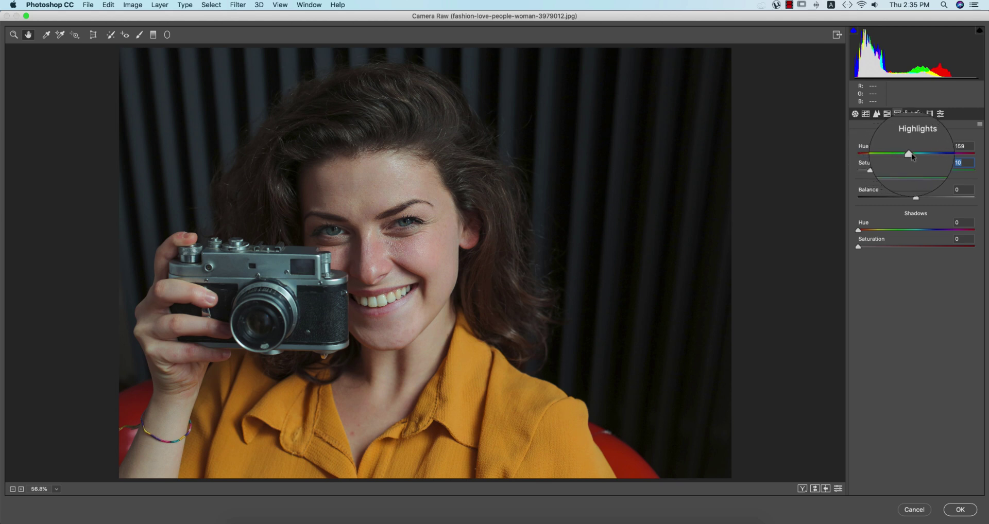
{"action": "mouse_move", "coordinate": [898, 156]}
{"action": "left_mouse_down"}
{"action": "mouse_move", "coordinate": [911, 157]}
{"action": "mouse_move", "coordinate": [895, 157]}
{"action": "left_mouse_up"}
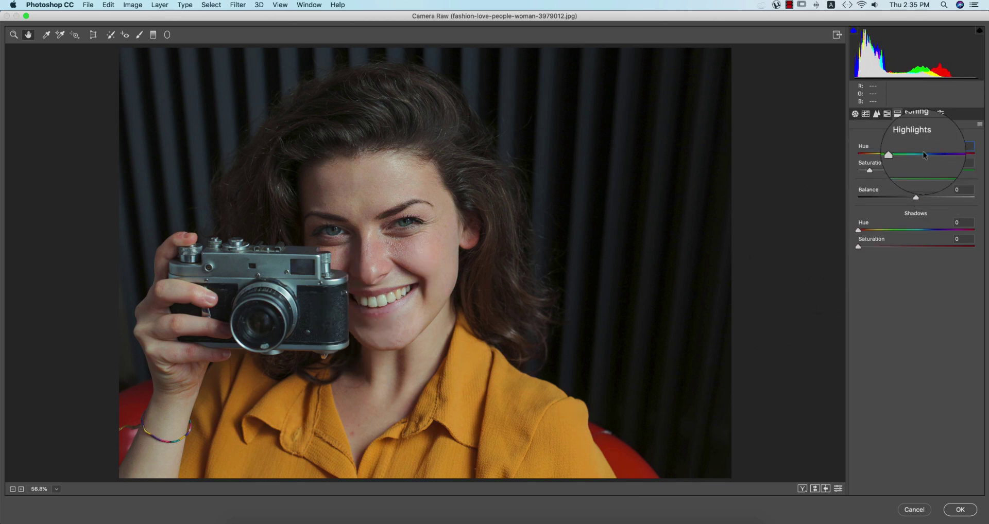
{"action": "left_click_drag", "start_coordinate": [859, 248], "coordinate": [933, 230]}
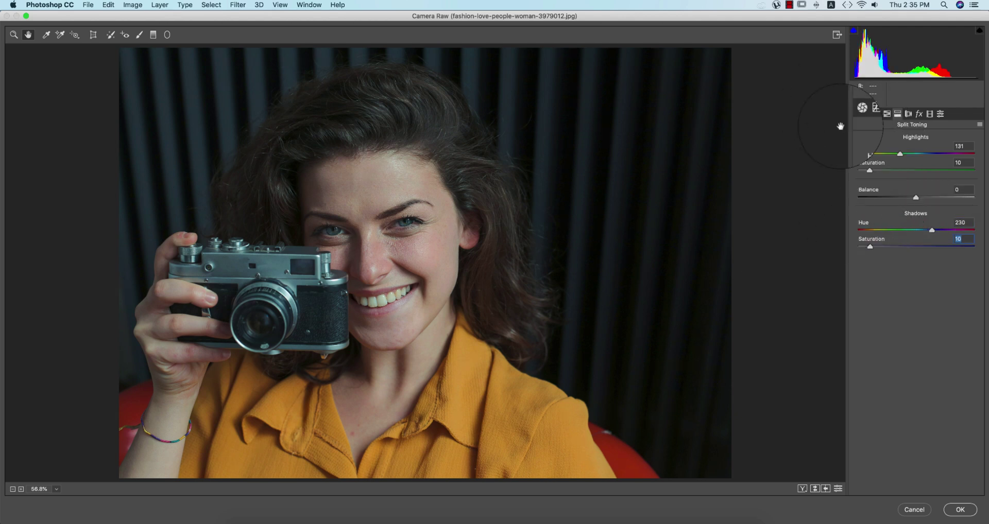
{"action": "left_click", "coordinate": [865, 114]}
Step: Steepen the Blue channel curve by pulling its top-right endpoint left
{"action": "left_click", "coordinate": [891, 162]}
{"action": "left_click", "coordinate": [897, 197]}
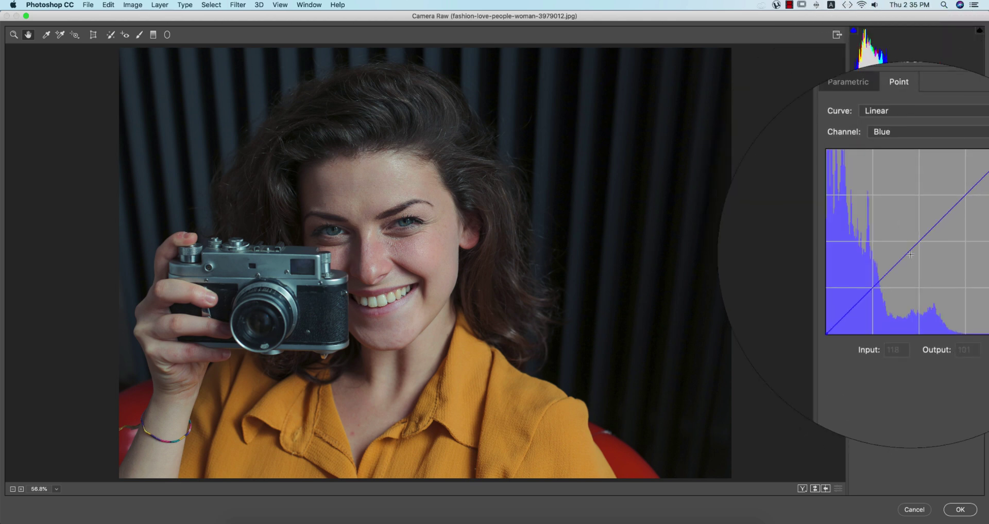
{"action": "left_click", "coordinate": [911, 255]}
{"action": "left_click_drag", "start_coordinate": [910, 254], "coordinate": [913, 251]}
{"action": "left_click", "coordinate": [977, 186]}
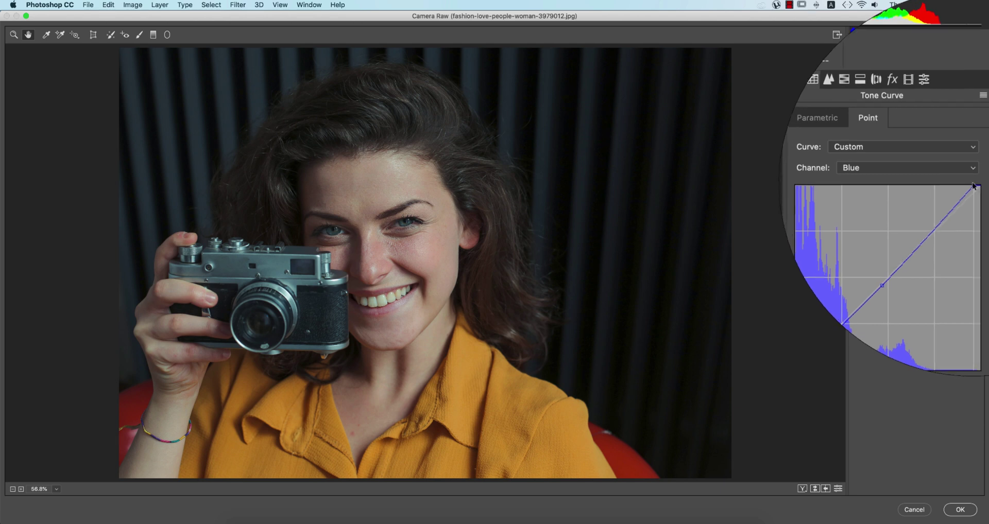
{"action": "left_click_drag", "start_coordinate": [973, 187], "coordinate": [956, 186]}
Step: Pull the Red channel curve's top endpoint slightly inward
{"action": "left_click", "coordinate": [910, 172]}
{"action": "left_click", "coordinate": [896, 160]}
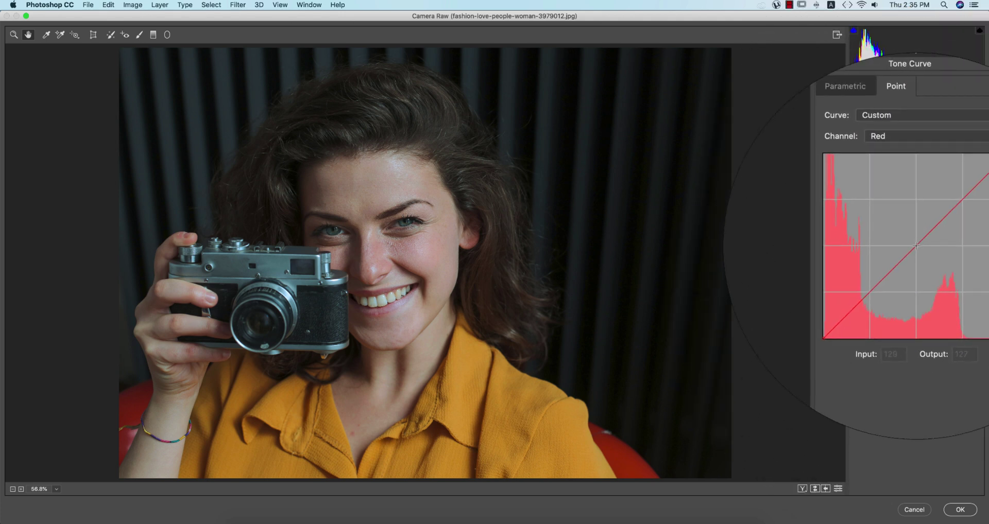
{"action": "left_click_drag", "start_coordinate": [976, 190], "coordinate": [975, 188]}
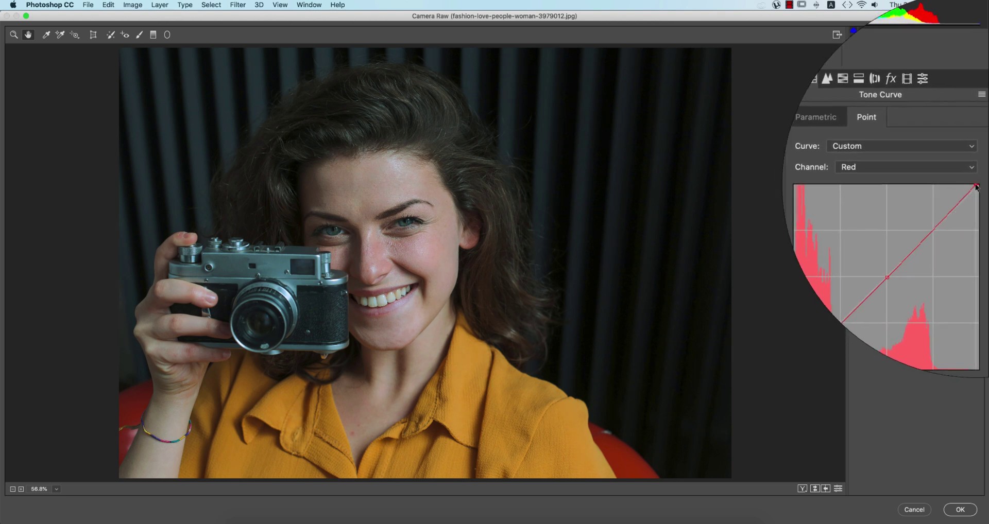
{"action": "left_click", "coordinate": [880, 166]}
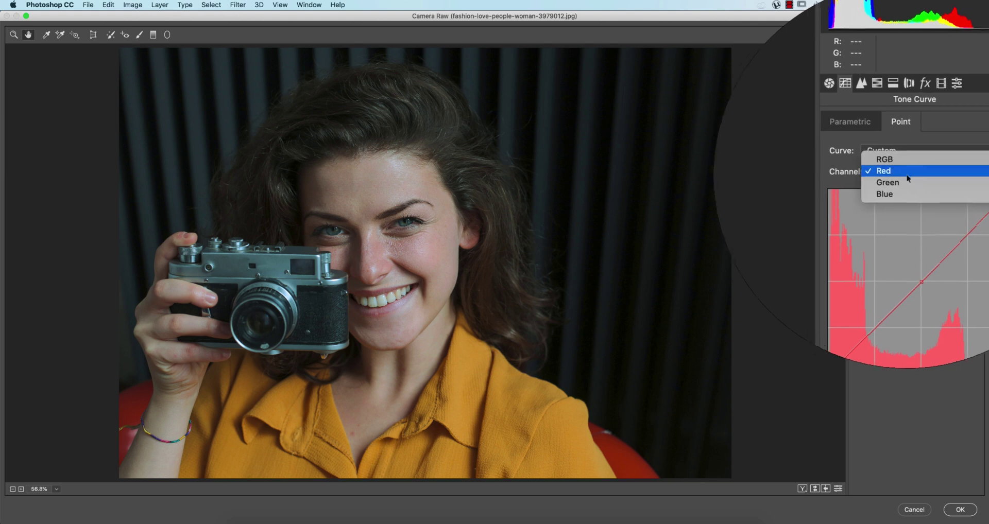
Step: Add an upper point to the composite RGB tone curve to lift the highlights, then compare with the original
{"action": "left_click", "coordinate": [881, 155]}
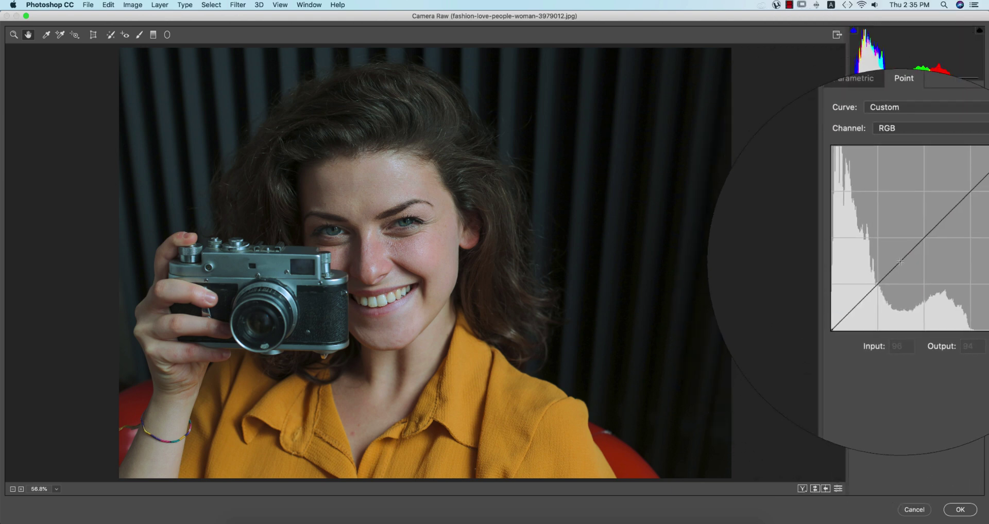
{"action": "left_click", "coordinate": [853, 303]}
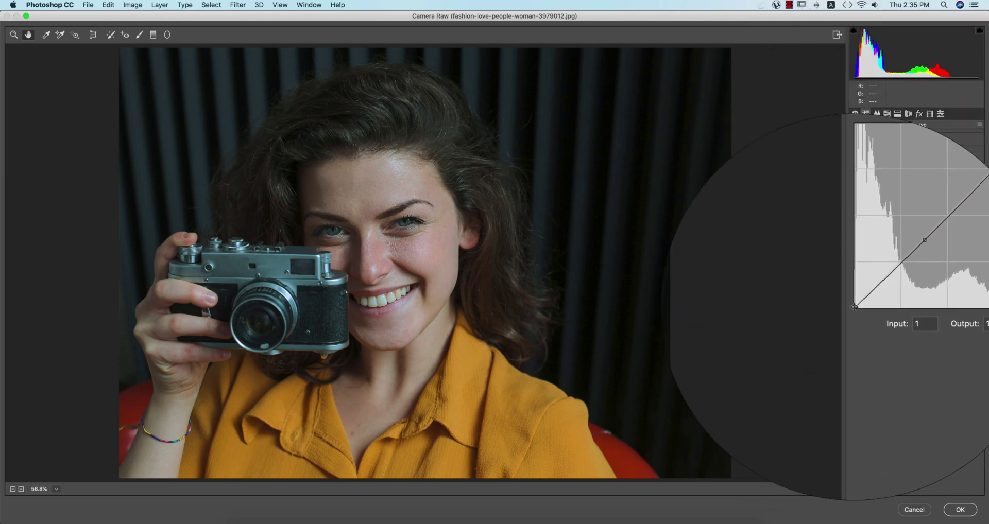
{"action": "left_click", "coordinate": [926, 243]}
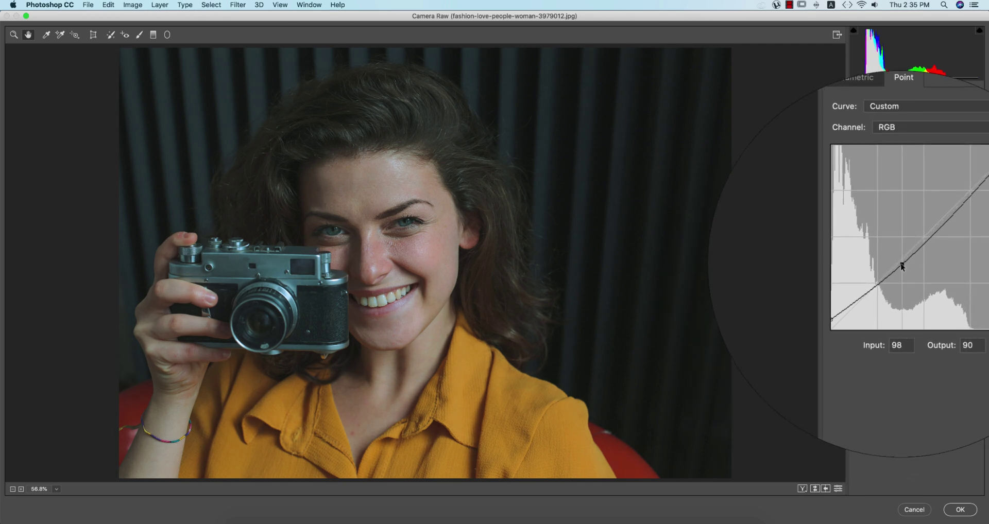
{"action": "left_click_drag", "start_coordinate": [942, 225], "coordinate": [940, 221]}
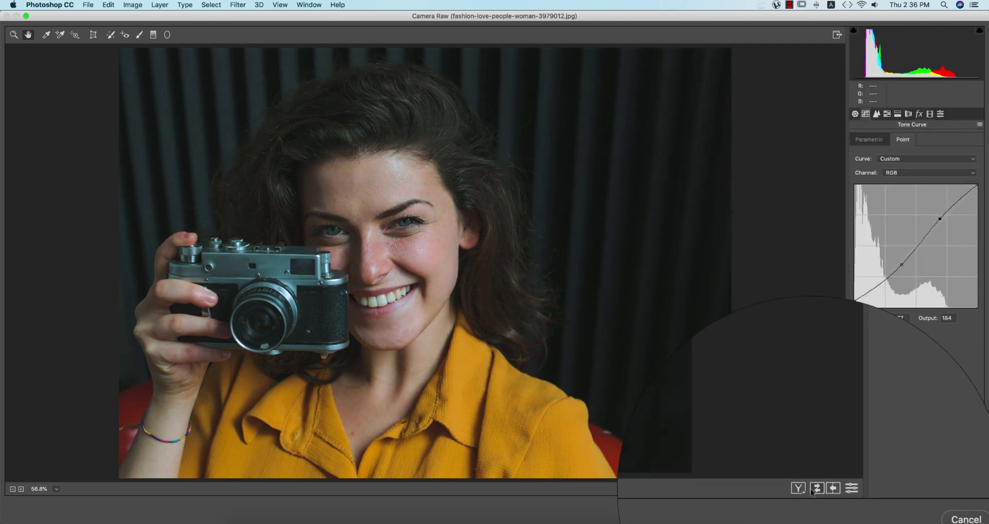
{"action": "left_click", "coordinate": [814, 488]}
{"action": "left_click", "coordinate": [814, 488]}
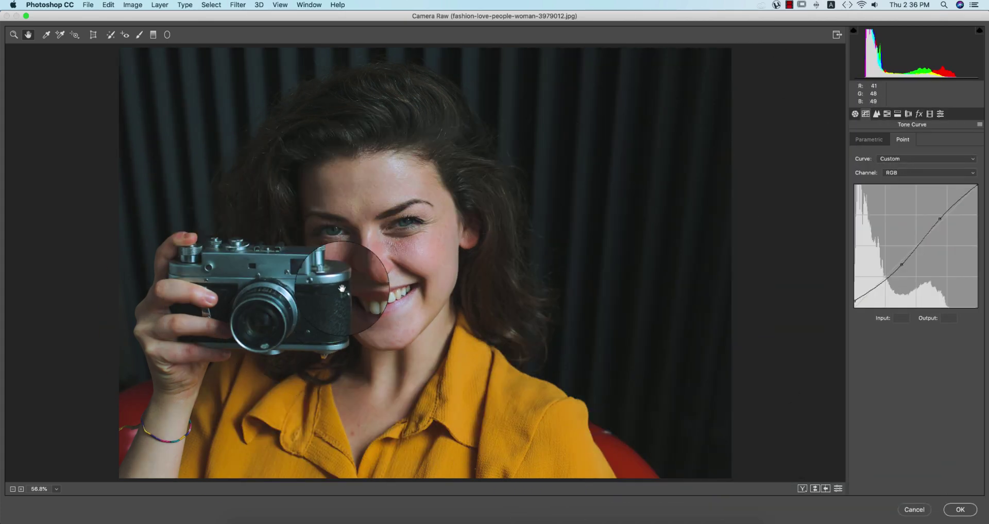
Step: Heal the red blemish on the neck with Spot Removal
{"action": "left_click", "coordinate": [110, 35]}
{"action": "left_click", "coordinate": [375, 435]}
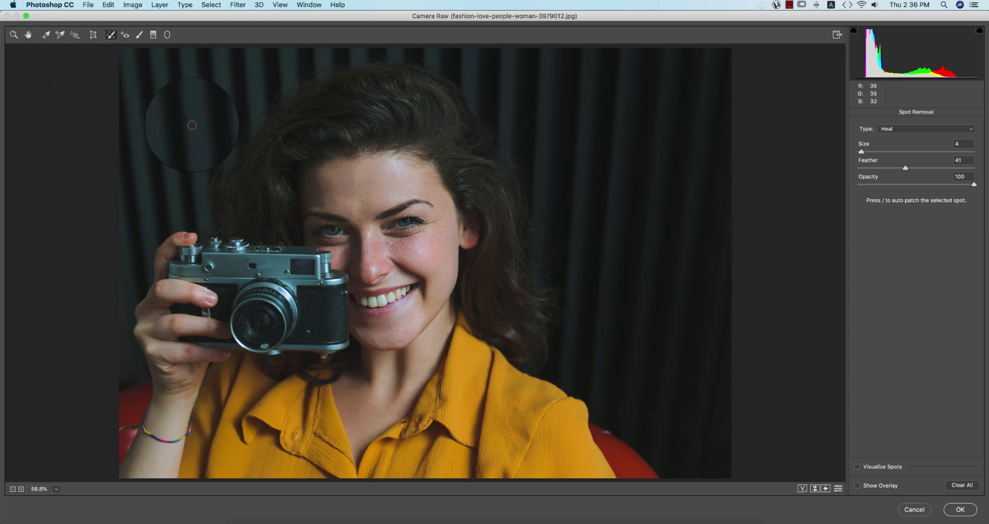
{"action": "left_click", "coordinate": [28, 34]}
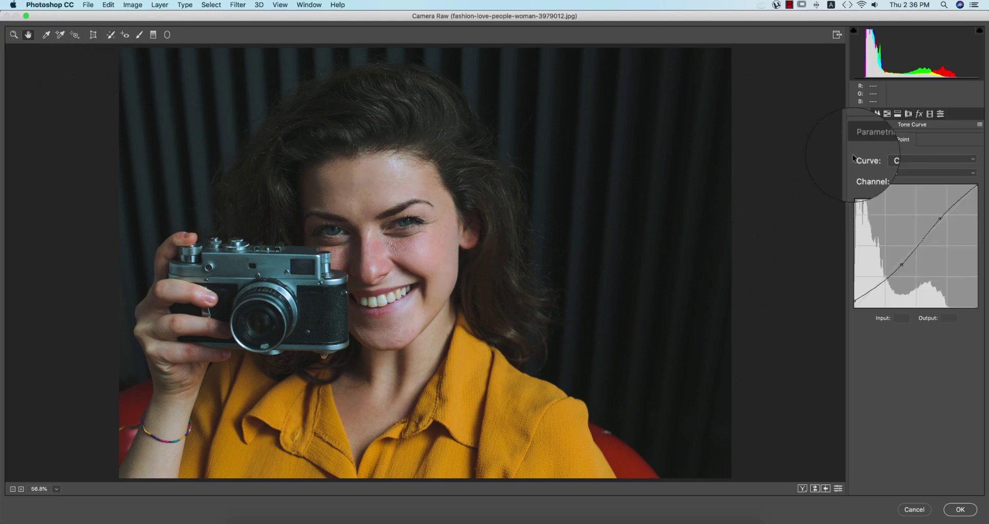
Step: In Detail, set Sharpening Amount to 18 and Luminance noise reduction to 18
{"action": "left_click", "coordinate": [875, 113]}
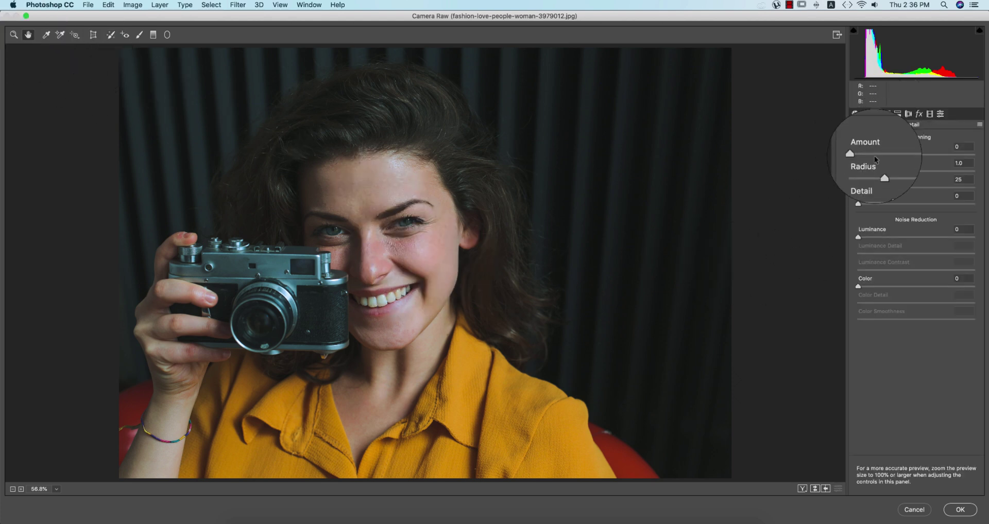
{"action": "left_click", "coordinate": [873, 155]}
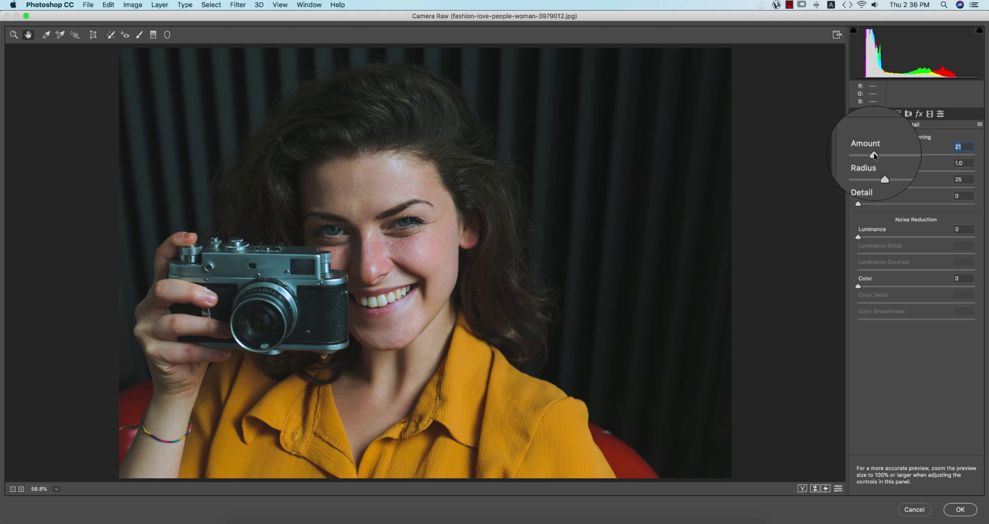
{"action": "left_click", "coordinate": [878, 237]}
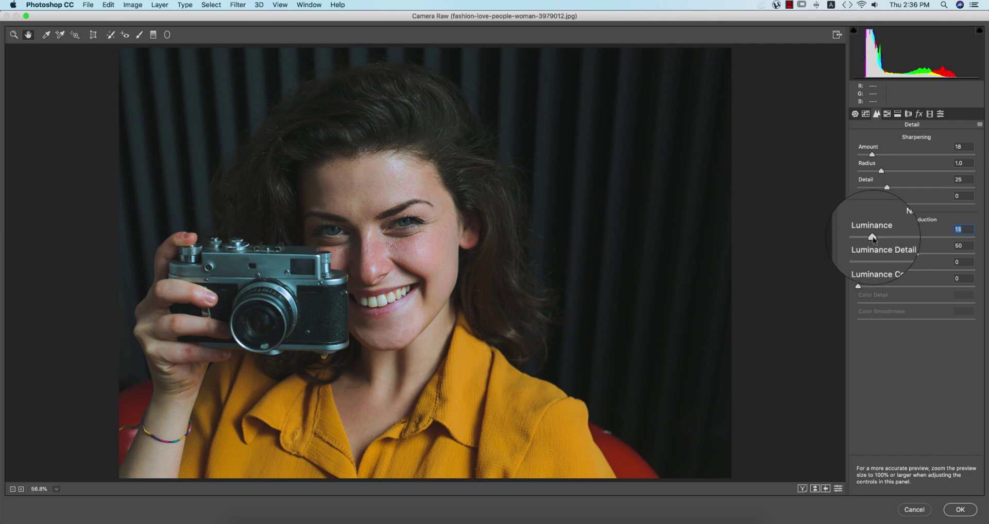
{"action": "left_click", "coordinate": [887, 114]}
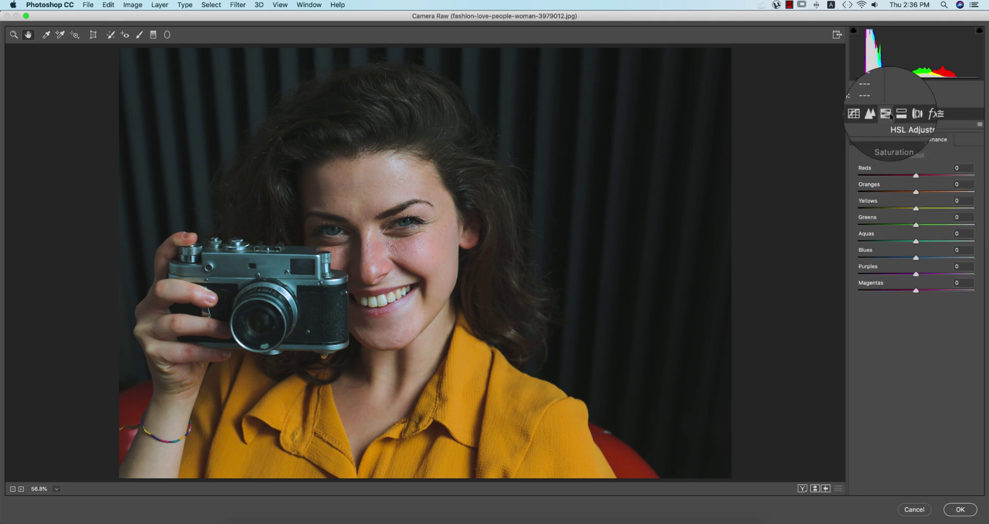
Step: Shift the Oranges hue to -11 and raise Oranges luminance to +13 and Reds luminance to +25
{"action": "left_click", "coordinate": [861, 140]}
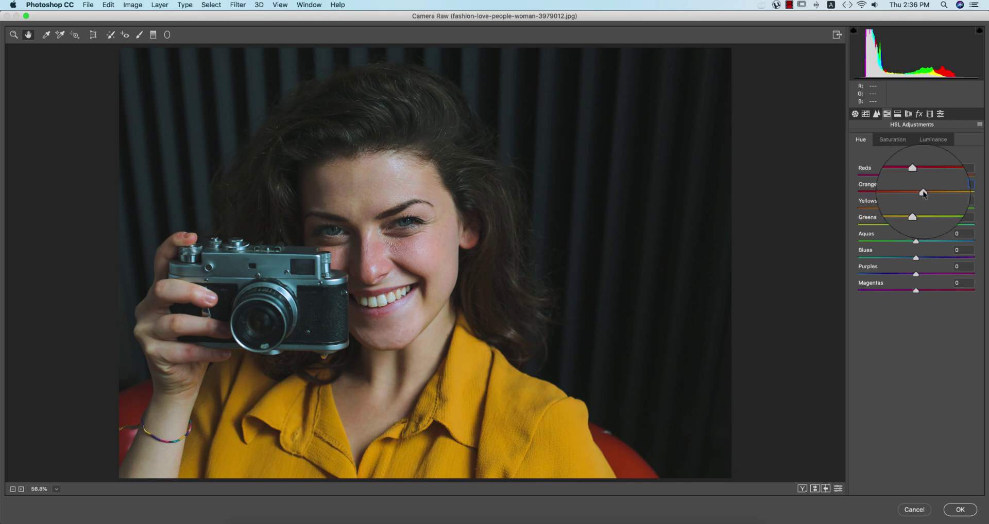
{"action": "mouse_move", "coordinate": [923, 192]}
{"action": "left_mouse_down"}
{"action": "mouse_move", "coordinate": [905, 193]}
{"action": "mouse_move", "coordinate": [926, 192]}
{"action": "left_mouse_up"}
{"action": "left_click", "coordinate": [932, 138]}
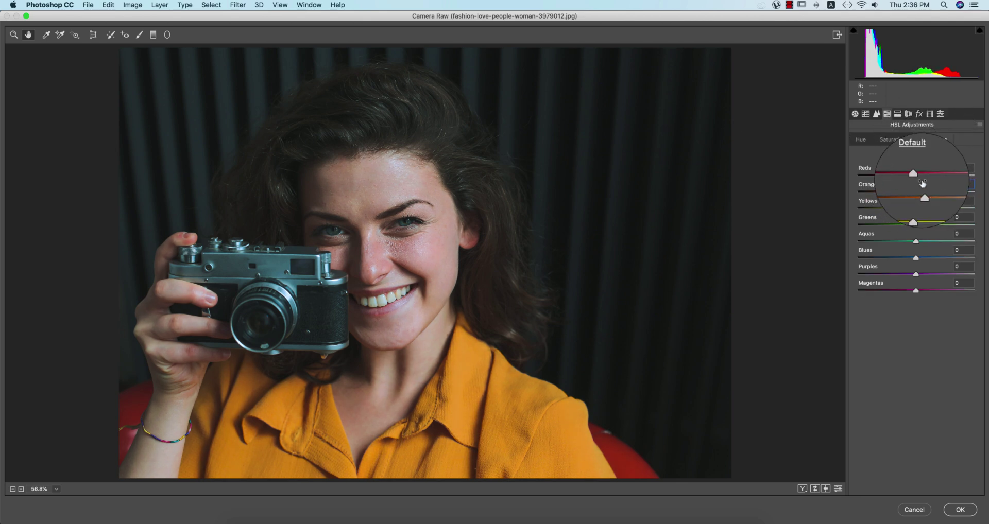
{"action": "left_click", "coordinate": [931, 175]}
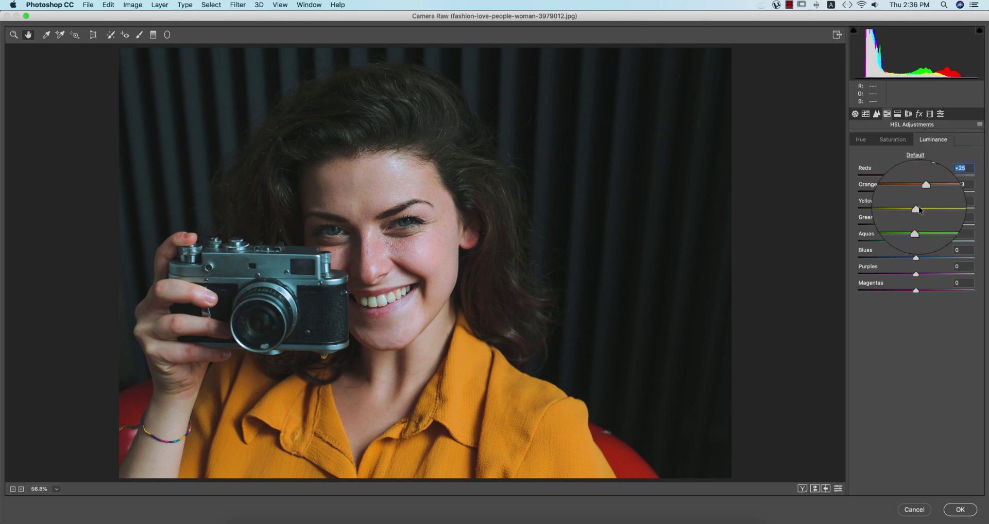
{"action": "left_click", "coordinate": [860, 138]}
{"action": "left_click", "coordinate": [855, 113]}
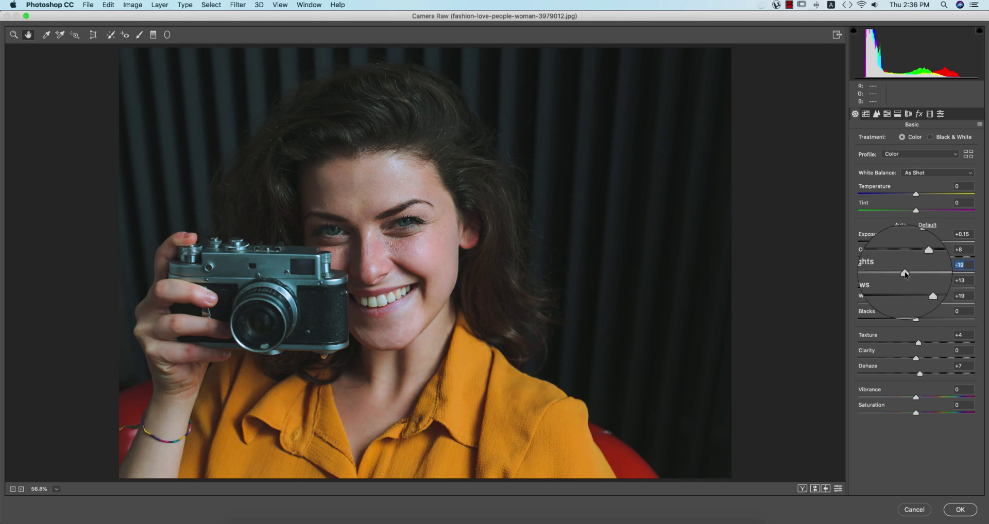
Step: Raise Shadows from +13 to +43 and compare with the original
{"action": "left_click_drag", "start_coordinate": [924, 289], "coordinate": [940, 290]}
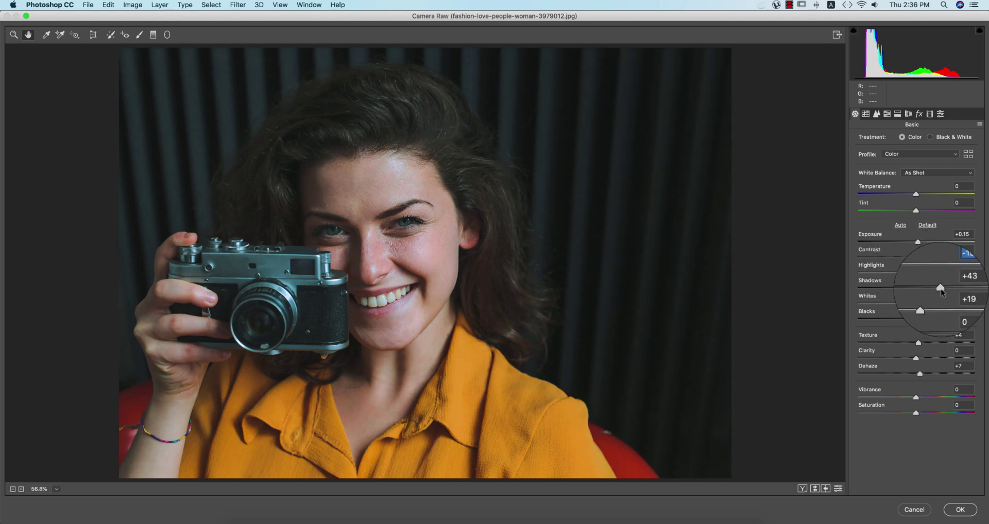
{"action": "left_click", "coordinate": [815, 490]}
{"action": "left_click", "coordinate": [816, 489]}
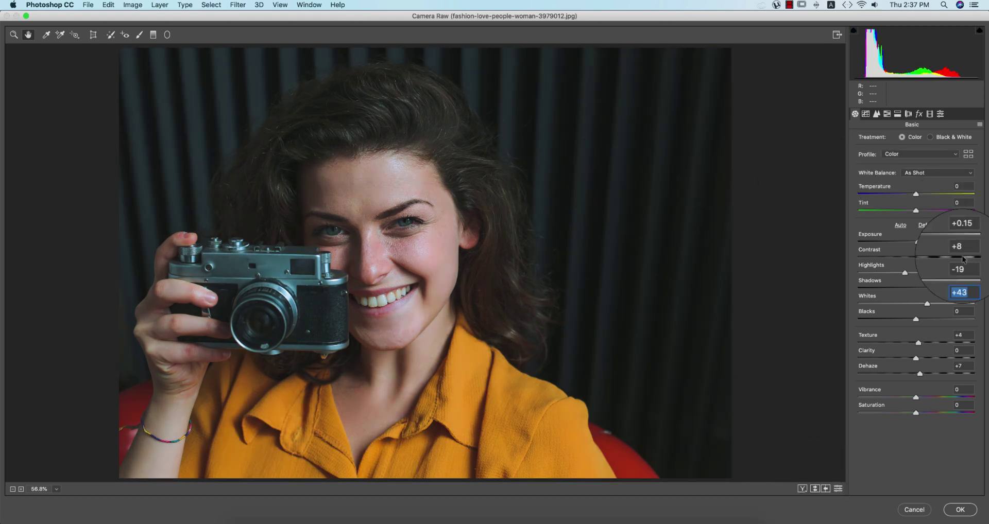
Step: Save the current Camera Raw settings as a preset and apply the filter
{"action": "left_click", "coordinate": [980, 125]}
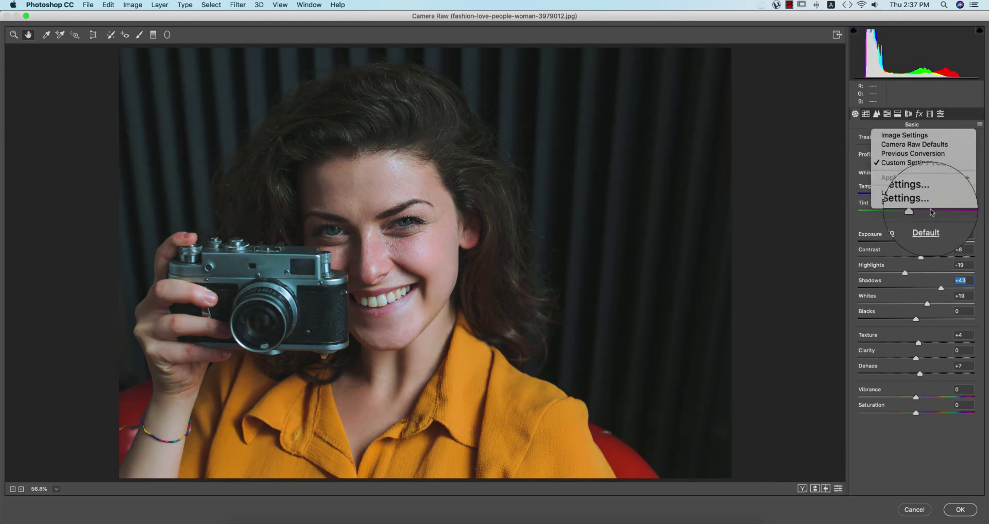
{"action": "left_click", "coordinate": [929, 206]}
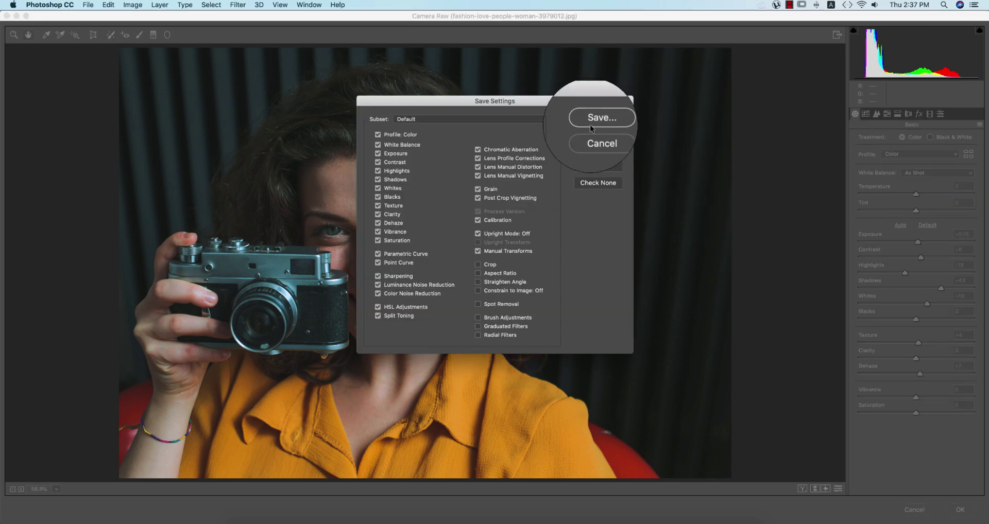
{"action": "left_click", "coordinate": [597, 123]}
{"action": "key", "text": "Return"}
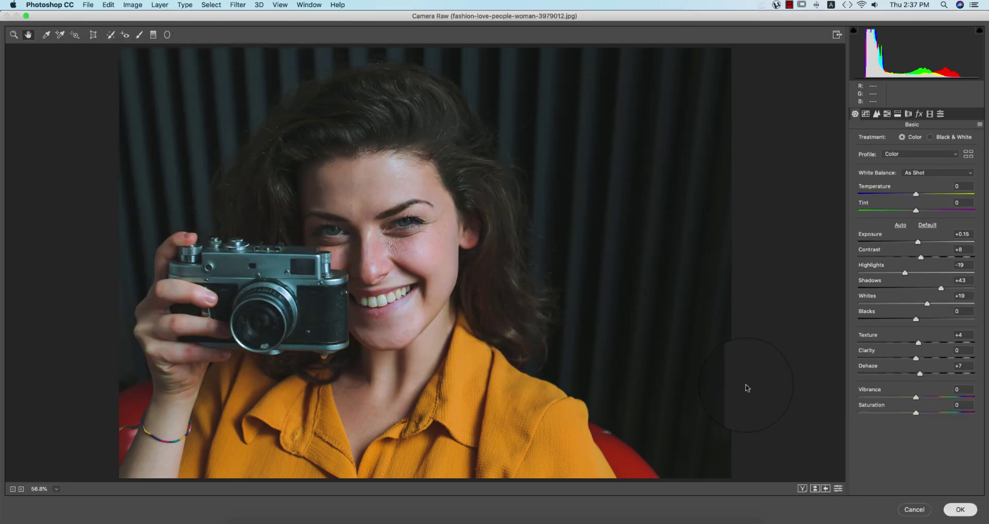
{"action": "key", "text": "Return"}
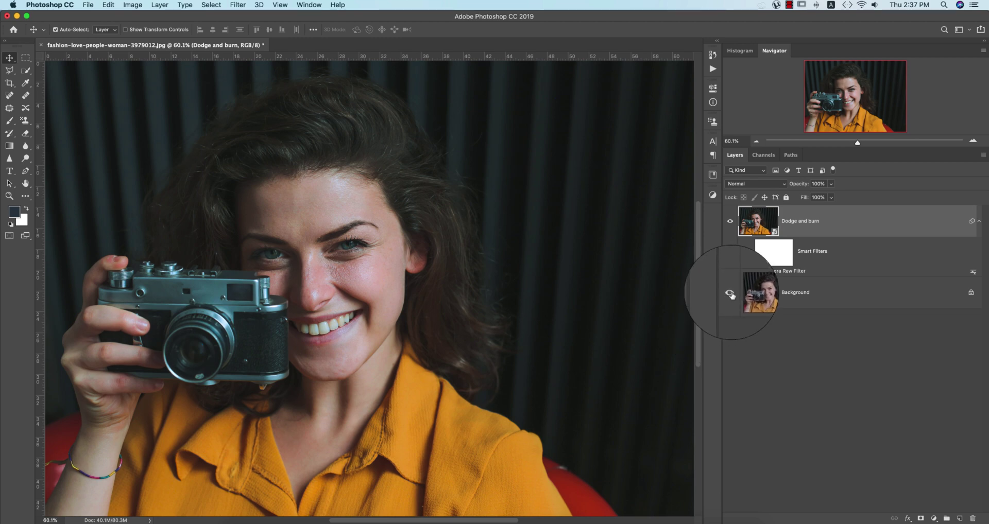
Step: Compare the edits with the original, then add a new empty Layer 1
{"action": "left_click", "coordinate": [729, 291], "text": "alt"}
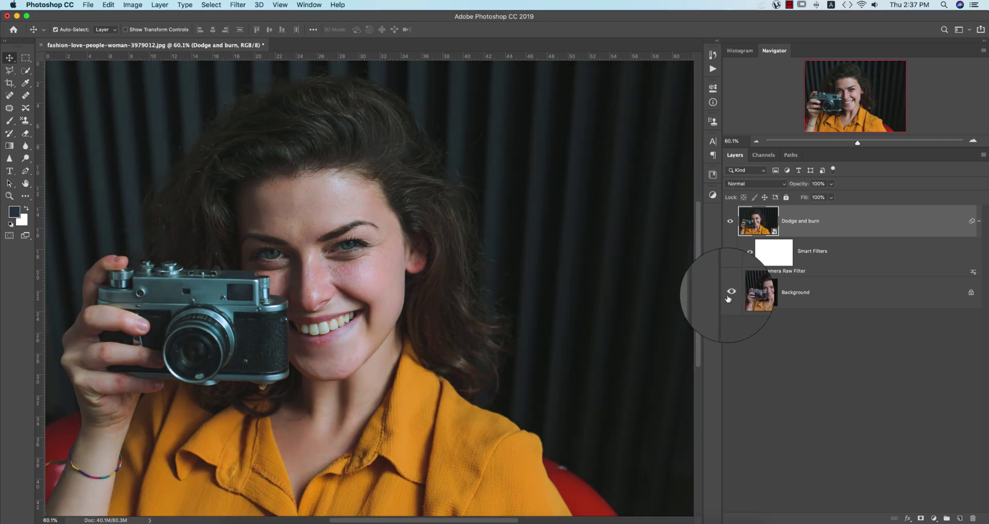
{"action": "scroll", "coordinate": [533, 361], "scroll_direction": "down", "scroll_amount": 1}
{"action": "scroll", "coordinate": [532, 362], "scroll_direction": "down", "scroll_amount": 2}
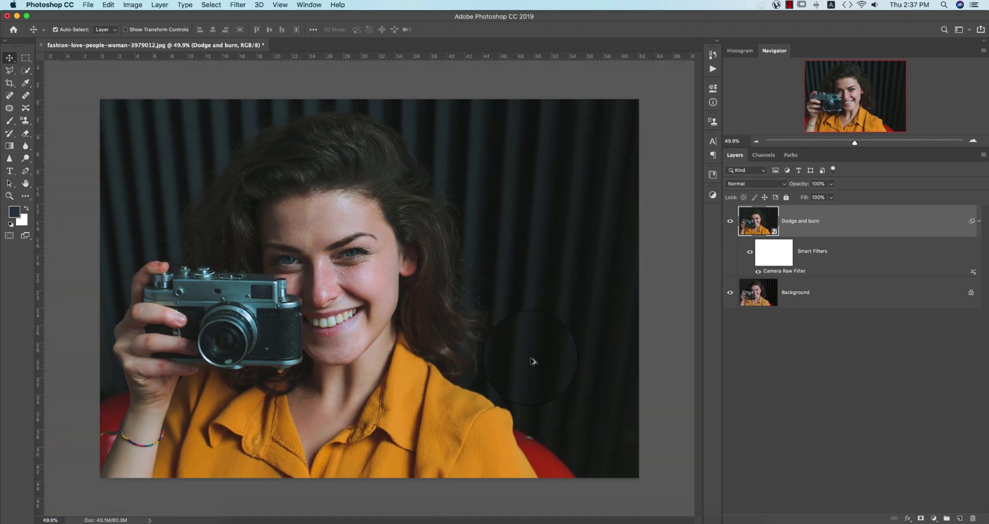
{"action": "left_click", "coordinate": [959, 517]}
Step: Set the foreground colour to pale cream f8e5c7 sampled from the shirt
{"action": "left_click", "coordinate": [15, 212]}
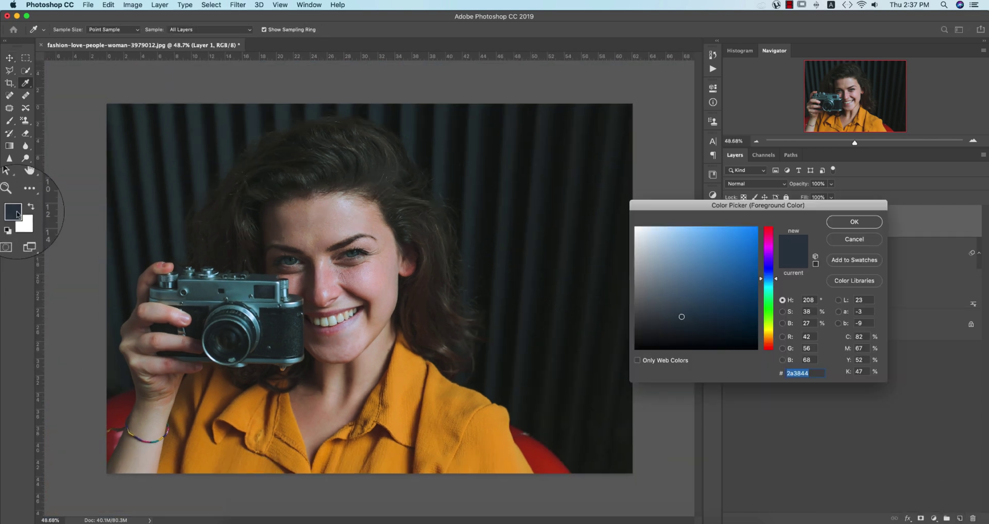
{"action": "left_click_drag", "start_coordinate": [640, 254], "coordinate": [655, 226]}
{"action": "left_click", "coordinate": [412, 378]}
{"action": "left_click", "coordinate": [853, 221]}
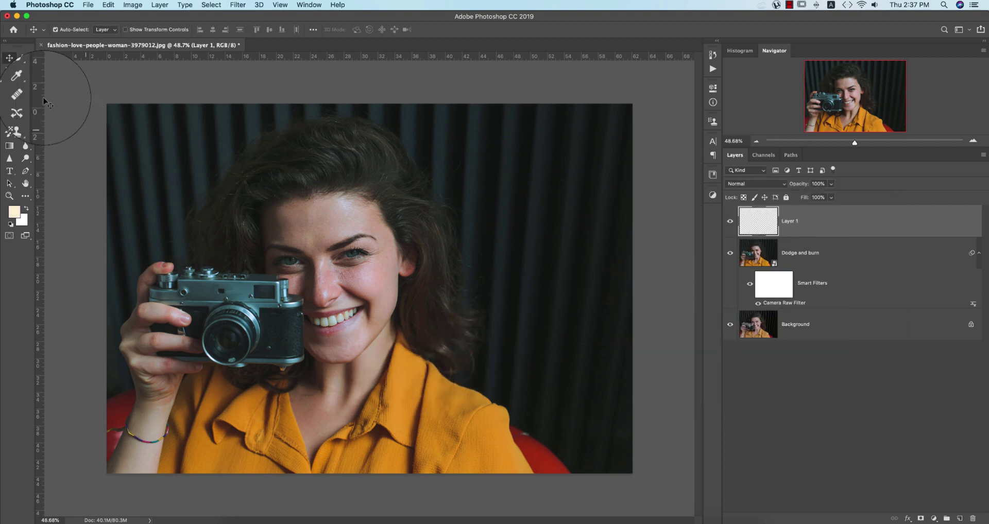
{"action": "left_click", "coordinate": [9, 121]}
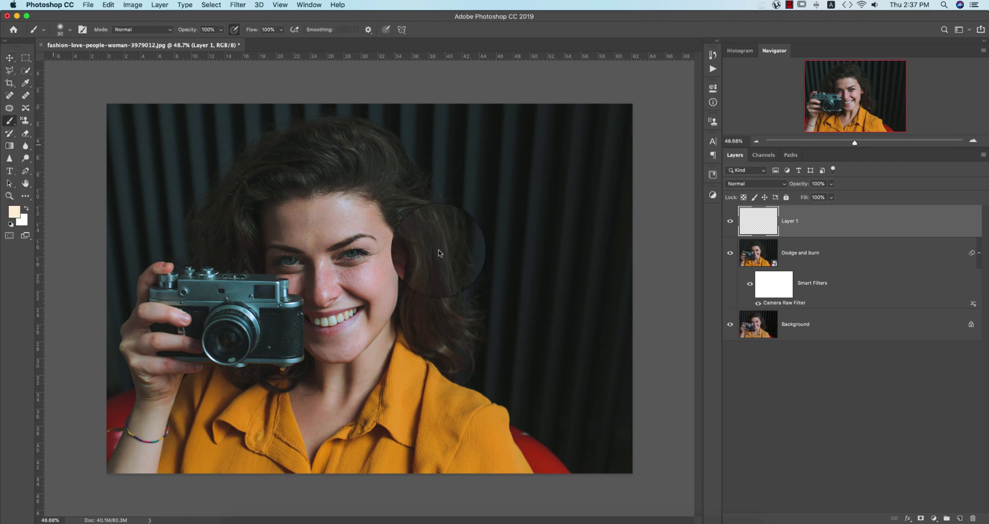
Step: Paint a single soft 1300 px cream dab on Layer 1
{"action": "right_click", "coordinate": [431, 208]}
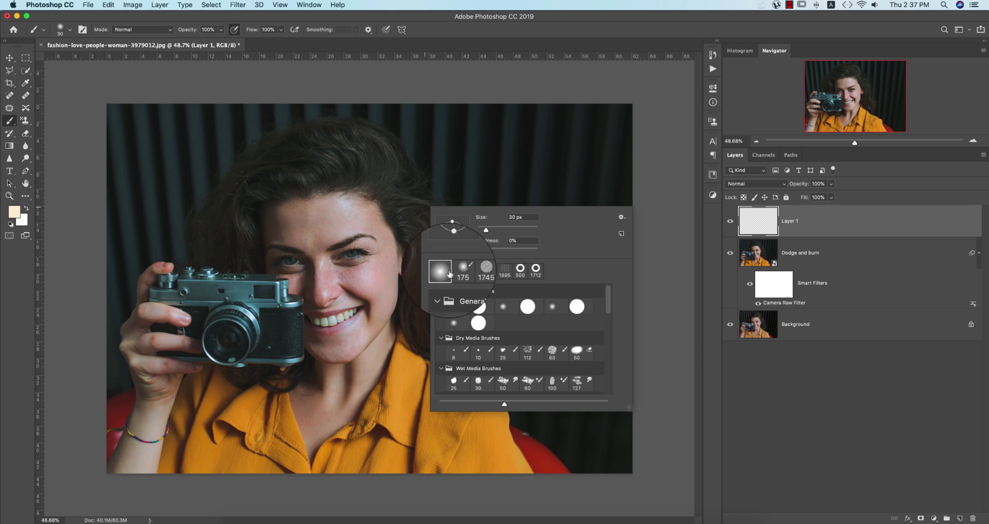
{"action": "left_click", "coordinate": [538, 100]}
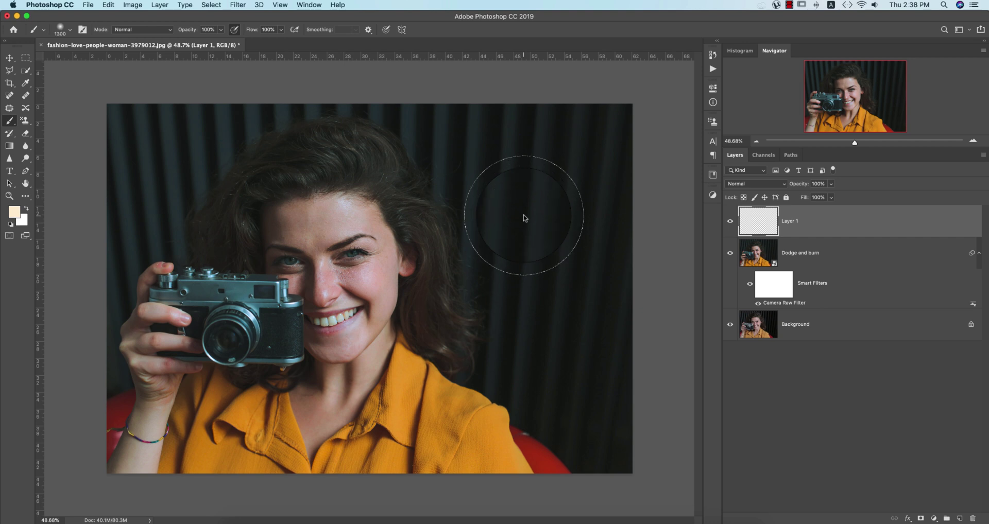
{"action": "left_click", "coordinate": [524, 218]}
Step: Scale the cream dab up about 963% and reposition it to wash over the portrait
{"action": "key", "text": "super+t"}
{"action": "scroll", "coordinate": [532, 288], "scroll_direction": "down", "scroll_amount": 10}
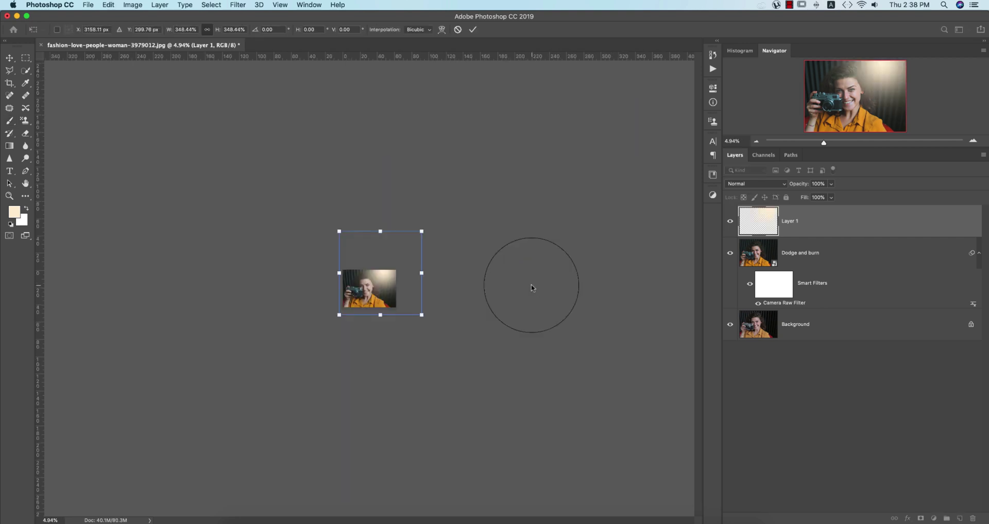
{"action": "left_click_drag", "start_coordinate": [421, 273], "coordinate": [567, 273]}
{"action": "left_click_drag", "start_coordinate": [476, 303], "coordinate": [415, 268]}
{"action": "left_click", "coordinate": [472, 30]}
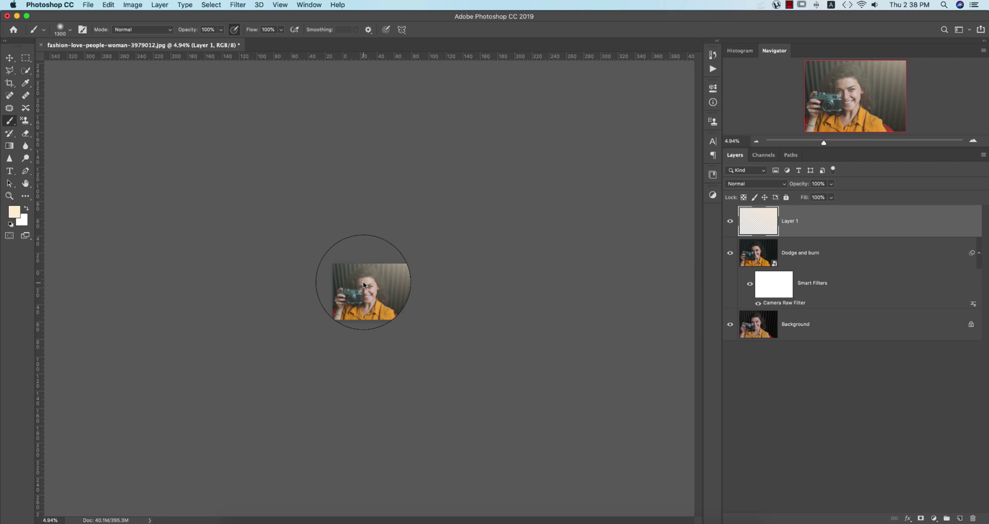
{"action": "key", "text": "super+0"}
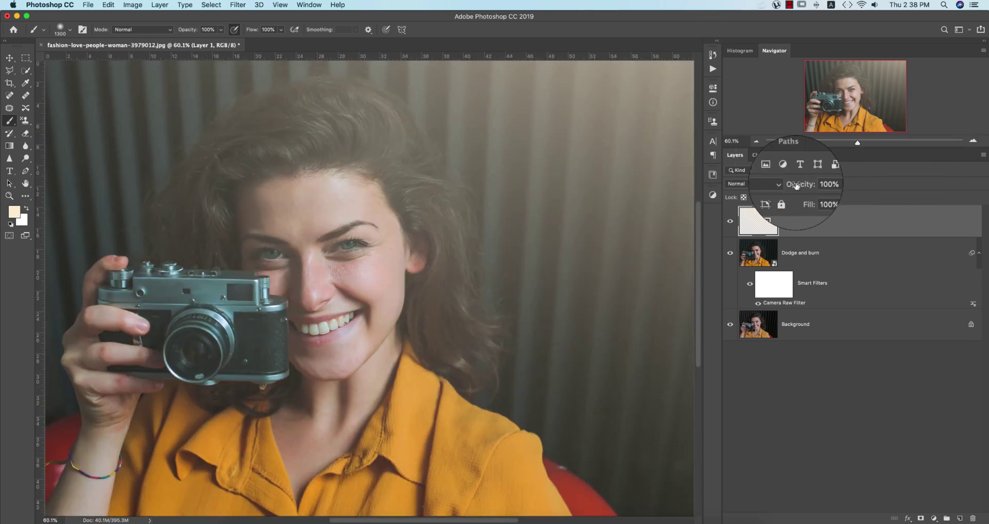
Step: Set Layer 1's blend mode to Lighten at 53% opacity
{"action": "left_click", "coordinate": [757, 184]}
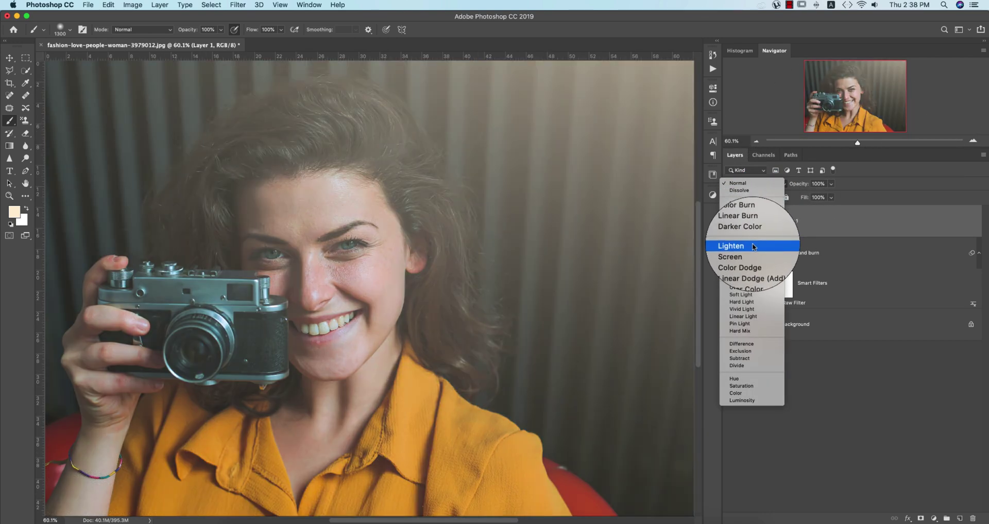
{"action": "left_click", "coordinate": [752, 247]}
{"action": "left_click", "coordinate": [830, 184]}
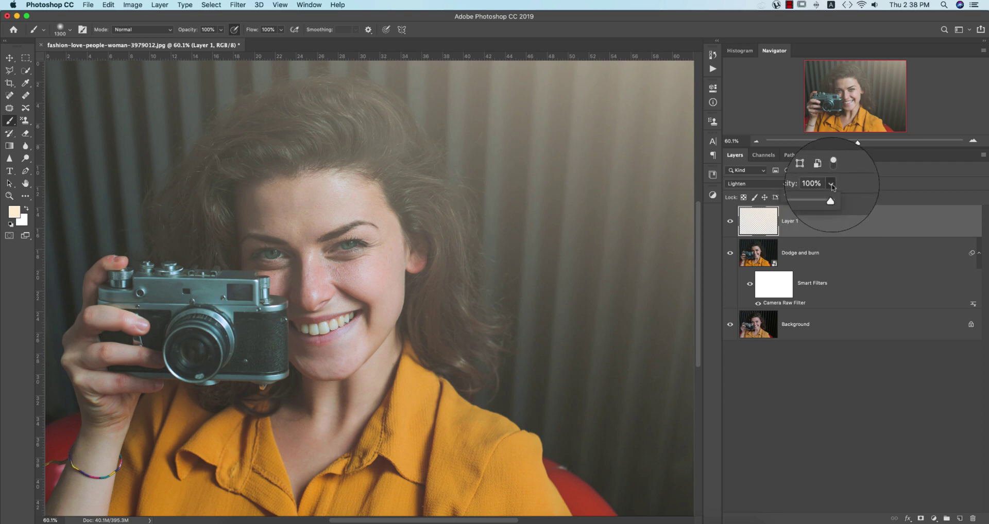
{"action": "left_click_drag", "start_coordinate": [830, 196], "coordinate": [807, 197]}
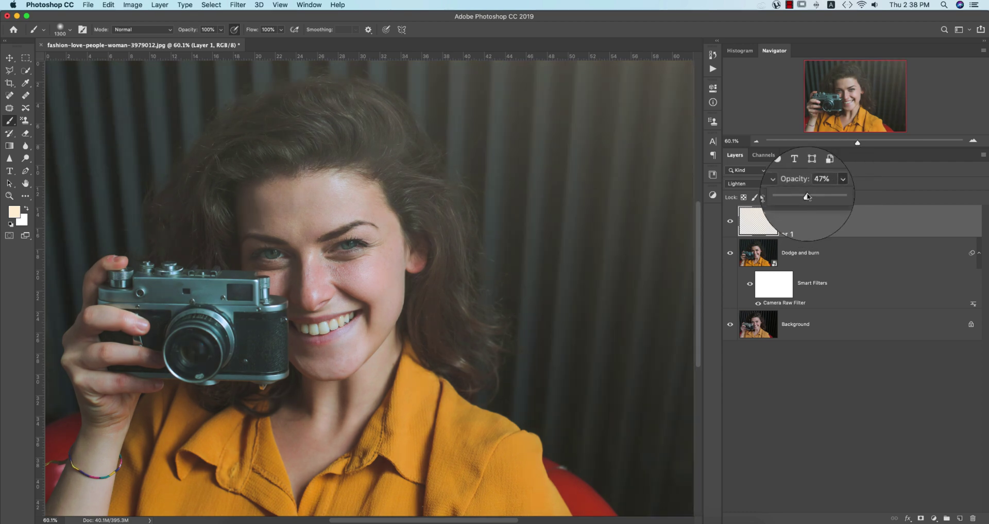
{"action": "scroll", "coordinate": [650, 251], "scroll_direction": "down", "scroll_amount": 1}
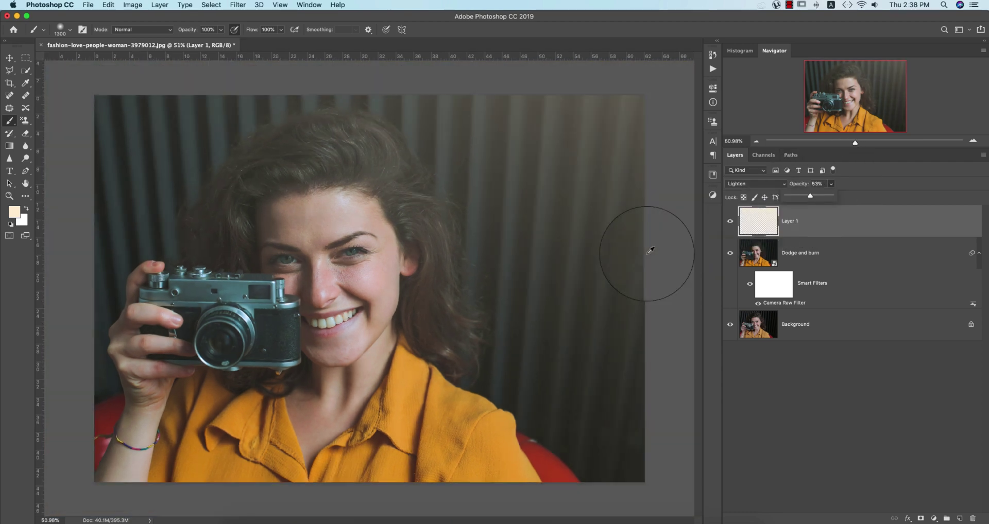
{"action": "left_click", "coordinate": [933, 519]}
{"action": "left_click", "coordinate": [934, 518]}
{"action": "left_click", "coordinate": [933, 519]}
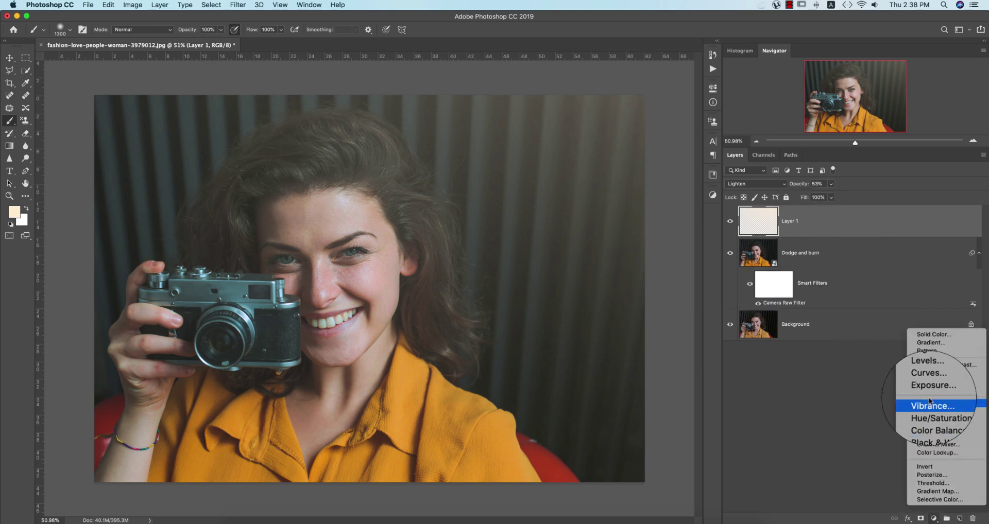
Step: Add a Levels adjustment with input levels 0, 0.86 and 245
{"action": "left_click", "coordinate": [927, 372]}
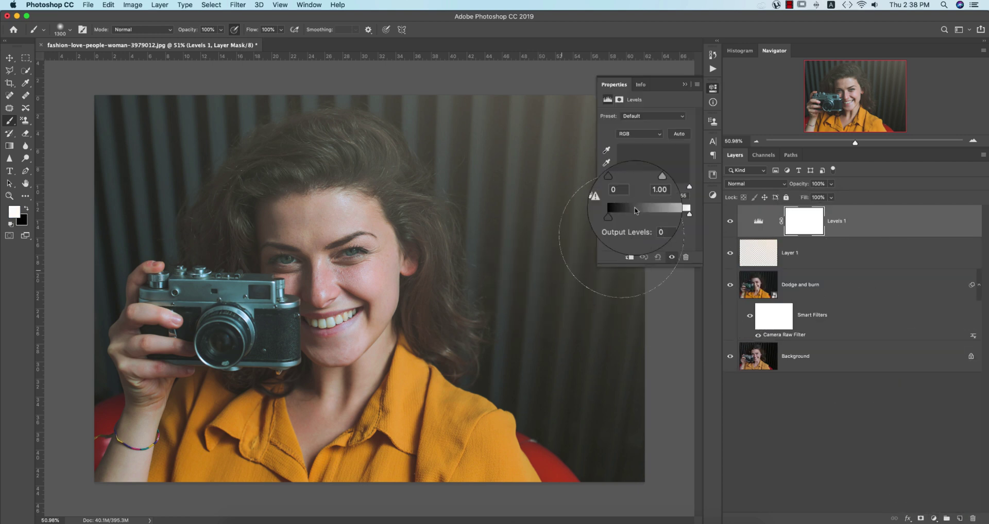
{"action": "left_click_drag", "start_coordinate": [617, 187], "coordinate": [658, 189]}
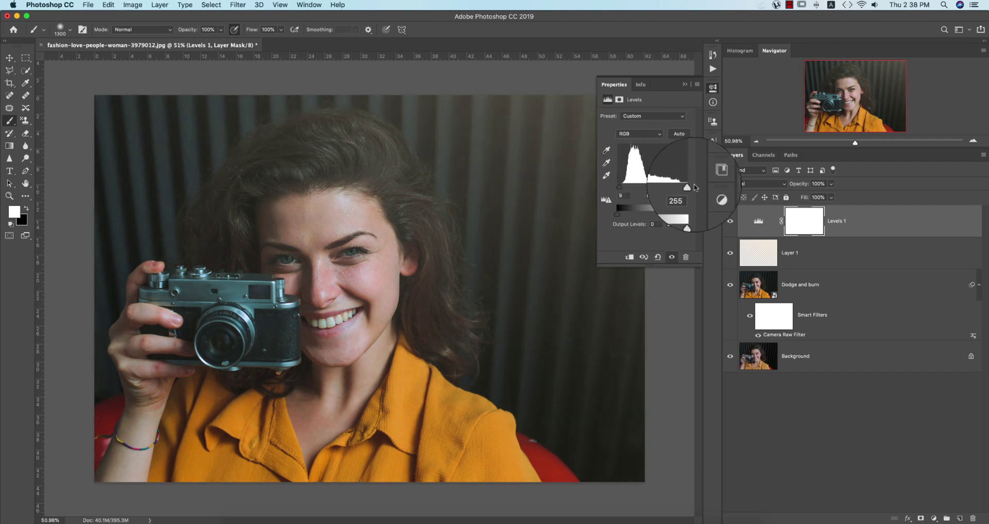
{"action": "left_click", "coordinate": [684, 84]}
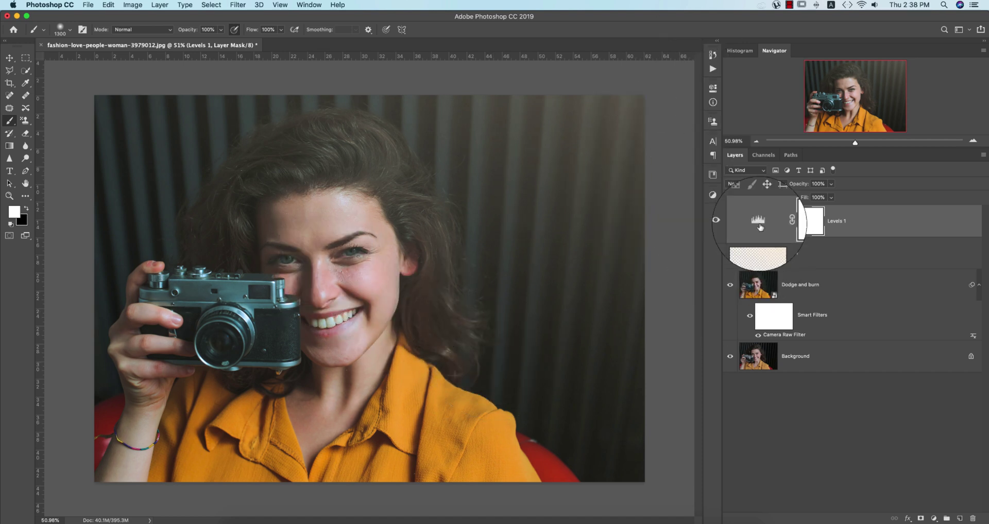
Step: Hide the Levels 1 and Layer 1 layers and select Layer 1
{"action": "left_click_drag", "start_coordinate": [729, 221], "coordinate": [730, 253]}
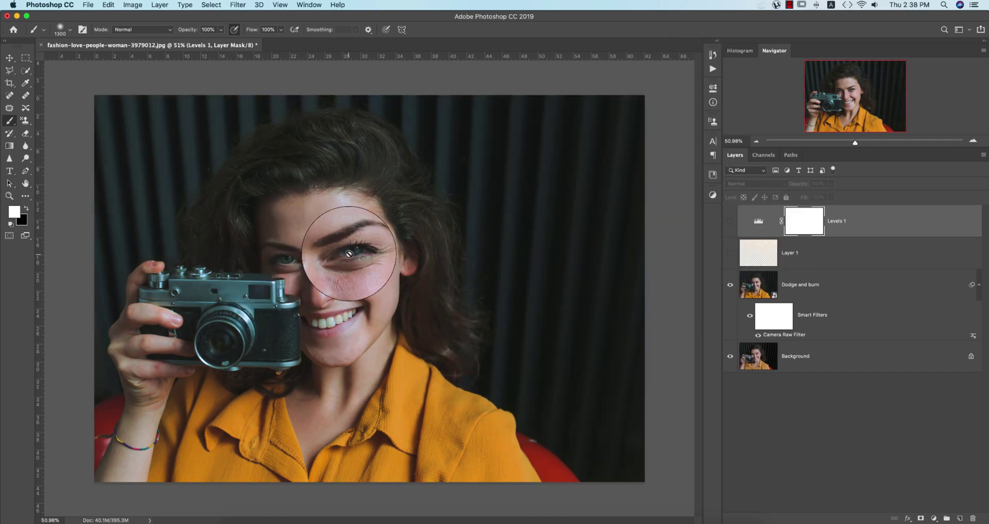
{"action": "scroll", "coordinate": [329, 260], "scroll_direction": "up", "scroll_amount": 5}
{"action": "scroll", "coordinate": [327, 259], "scroll_direction": "up", "scroll_amount": 5}
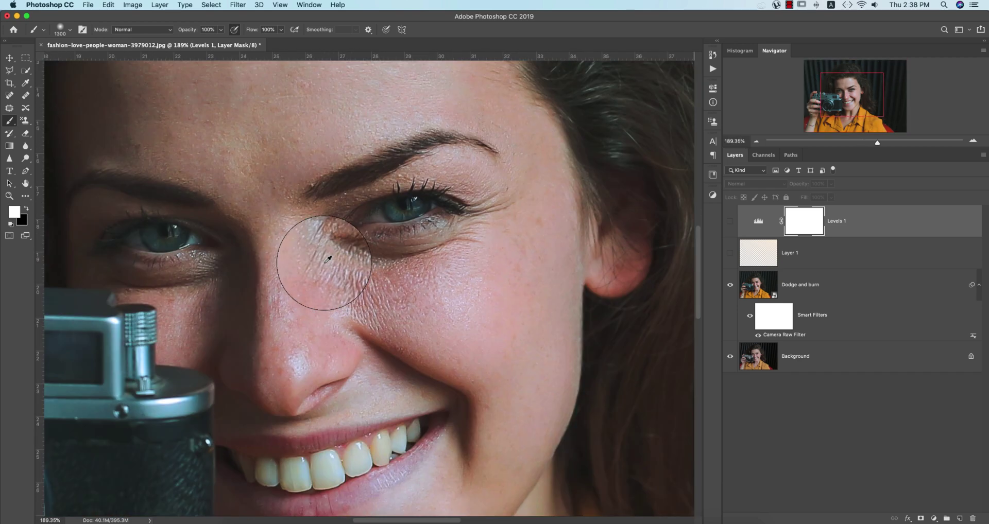
{"action": "left_click", "coordinate": [788, 252]}
Step: Add a new layer above Dodge and burn and set the brush to 59 px
{"action": "left_click", "coordinate": [818, 287]}
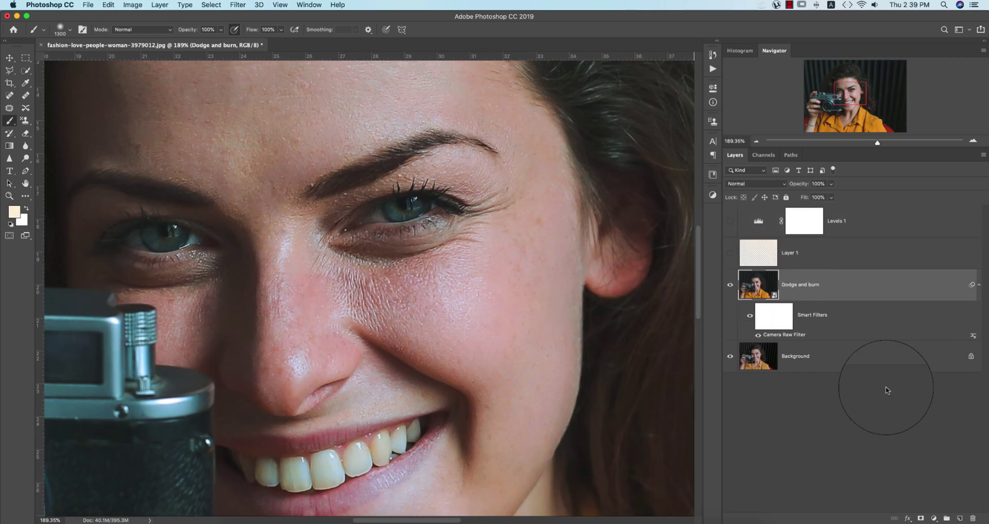
{"action": "left_click", "coordinate": [960, 518]}
{"action": "right_click", "coordinate": [275, 253]}
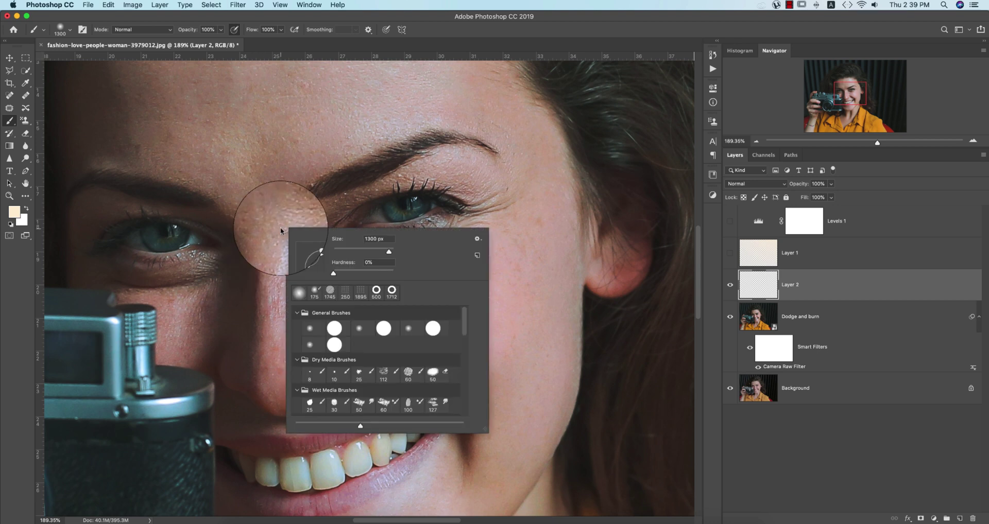
{"action": "left_click", "coordinate": [339, 251]}
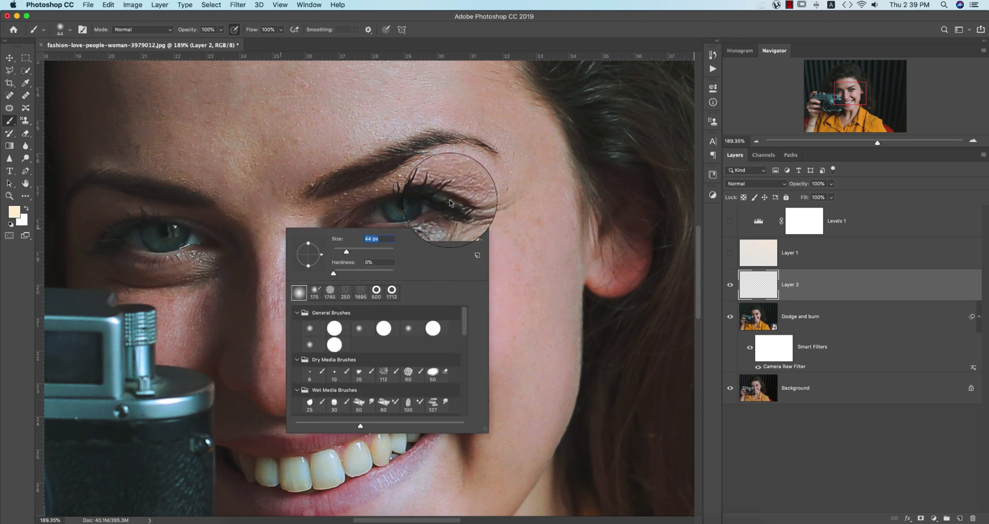
{"action": "left_click_drag", "start_coordinate": [346, 251], "coordinate": [351, 251]}
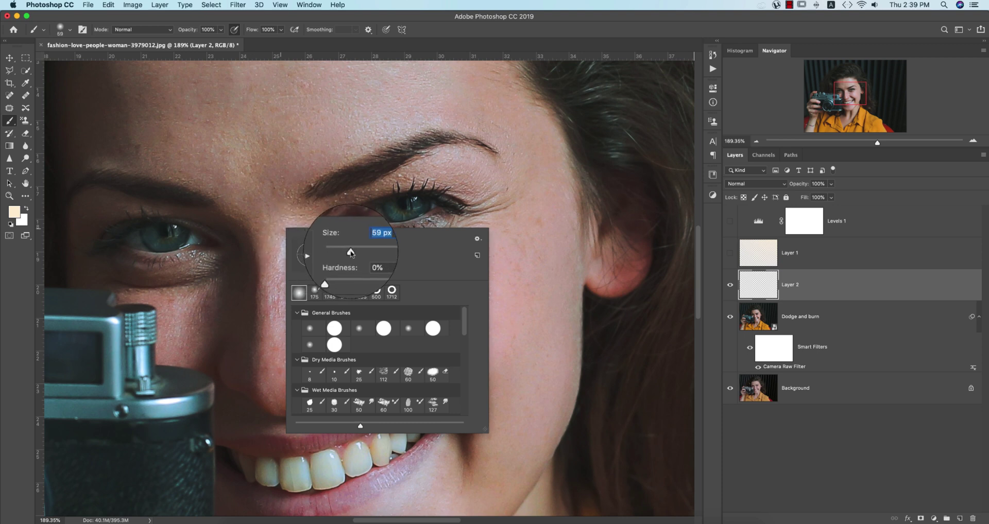
Step: Paint soft white 80 px dabs over the left and right irises
{"action": "left_click", "coordinate": [14, 212]}
{"action": "left_click_drag", "start_coordinate": [647, 239], "coordinate": [621, 216]}
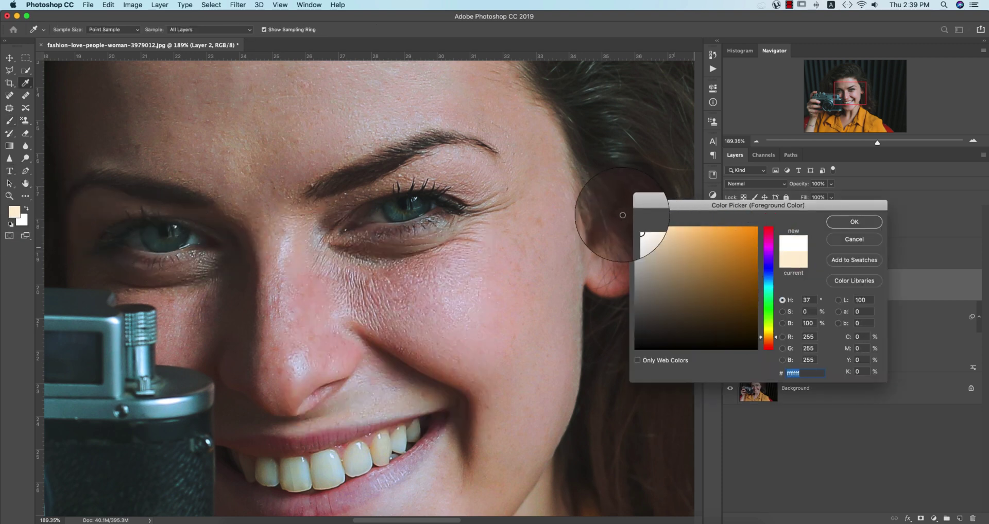
{"action": "left_click", "coordinate": [854, 222]}
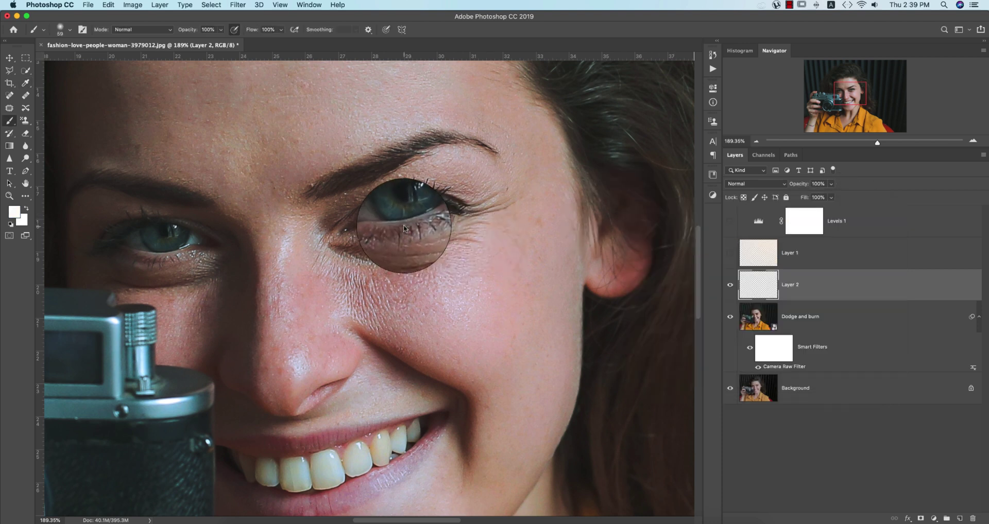
{"action": "key", "text": "bracketright"}
{"action": "key", "text": "bracketright"}
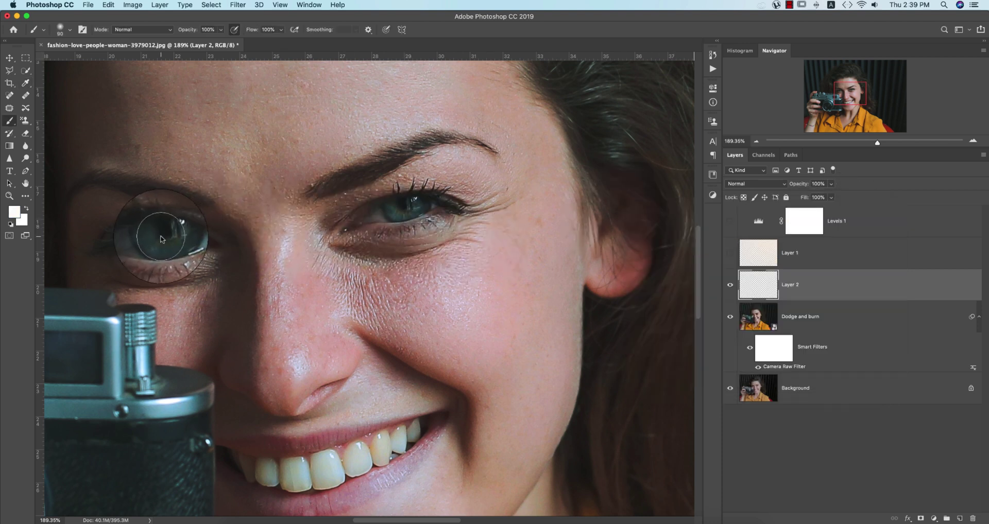
{"action": "left_click", "coordinate": [162, 238]}
{"action": "left_click", "coordinate": [407, 211]}
Step: Set Layer 2 to Overlay at 77% fill and show Layer 1 and Levels 1 again
{"action": "left_click", "coordinate": [746, 183]}
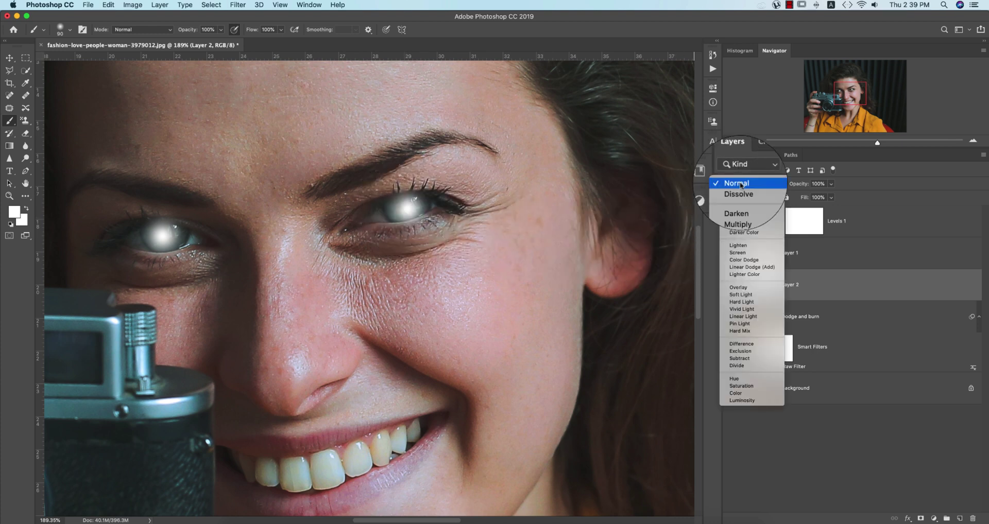
{"action": "left_click", "coordinate": [737, 285]}
{"action": "left_click", "coordinate": [729, 285]}
{"action": "left_click", "coordinate": [730, 286]}
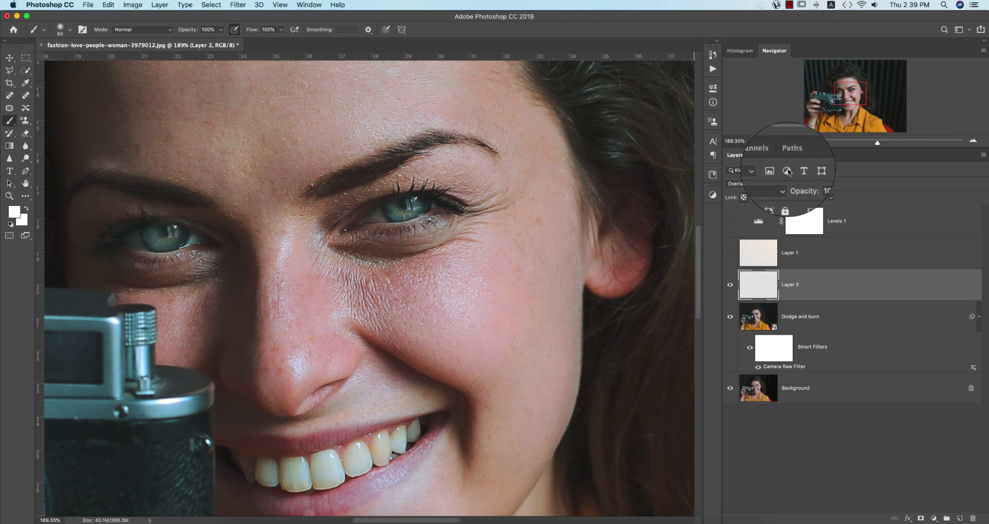
{"action": "left_click", "coordinate": [832, 200]}
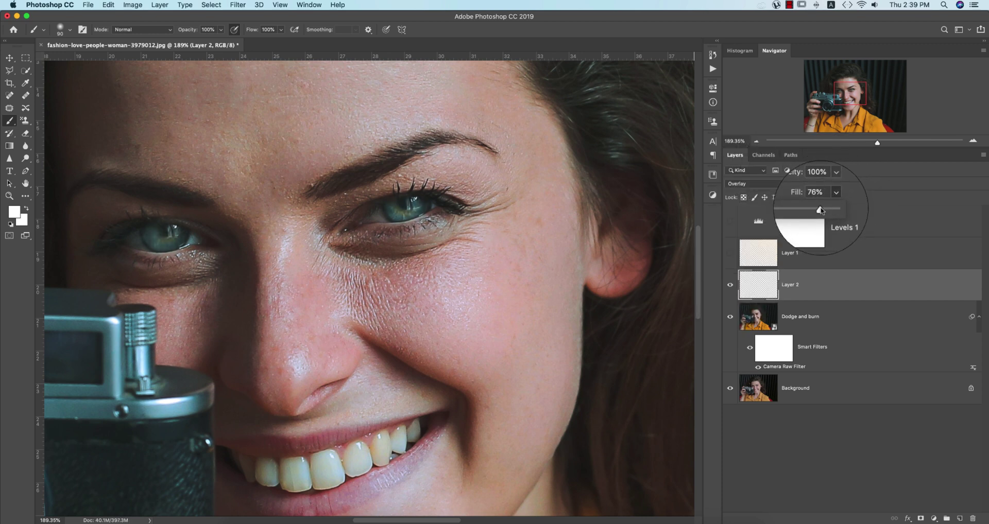
{"action": "left_click", "coordinate": [821, 210]}
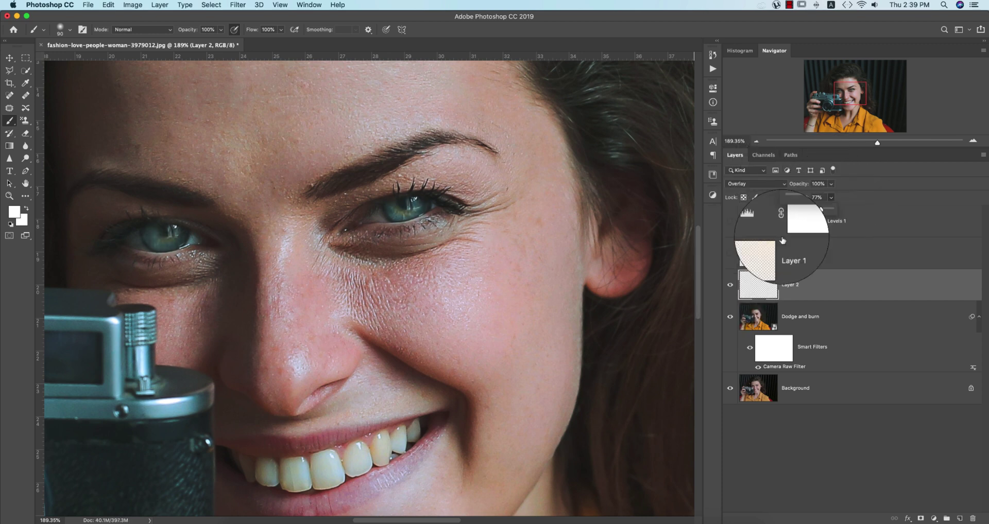
{"action": "left_click", "coordinate": [730, 253]}
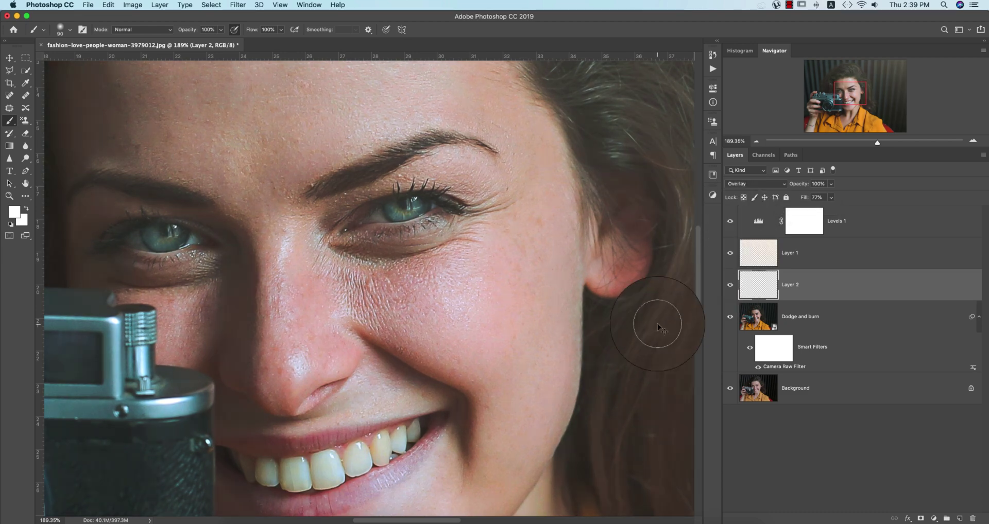
{"action": "key", "text": "super+0"}
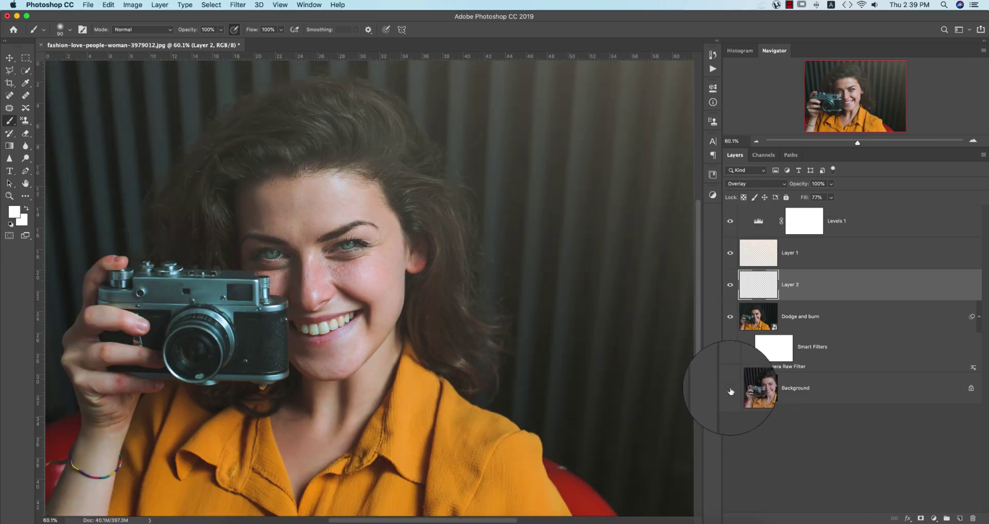
Step: Compare with the Background layer, group the layers into Group 1, and stamp visible layers to a new layer
{"action": "left_click", "coordinate": [730, 390], "text": "alt"}
{"action": "left_click", "coordinate": [730, 390], "text": "alt"}
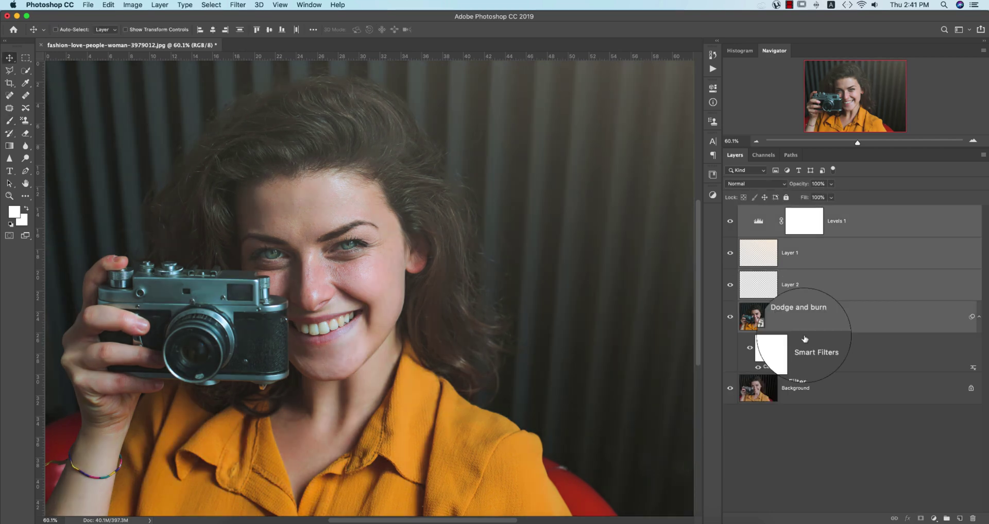
{"action": "key", "text": "super+g"}
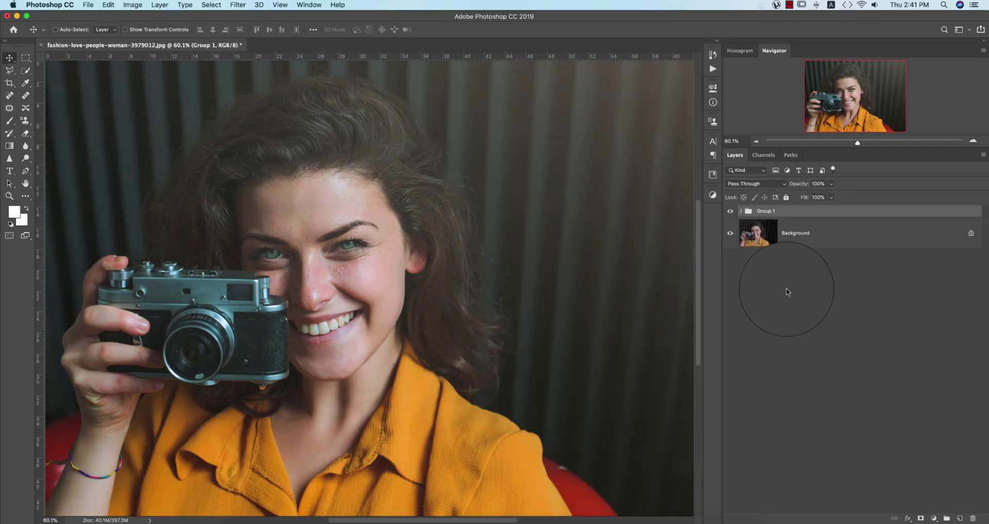
{"action": "key", "text": "alt+shift+super+e"}
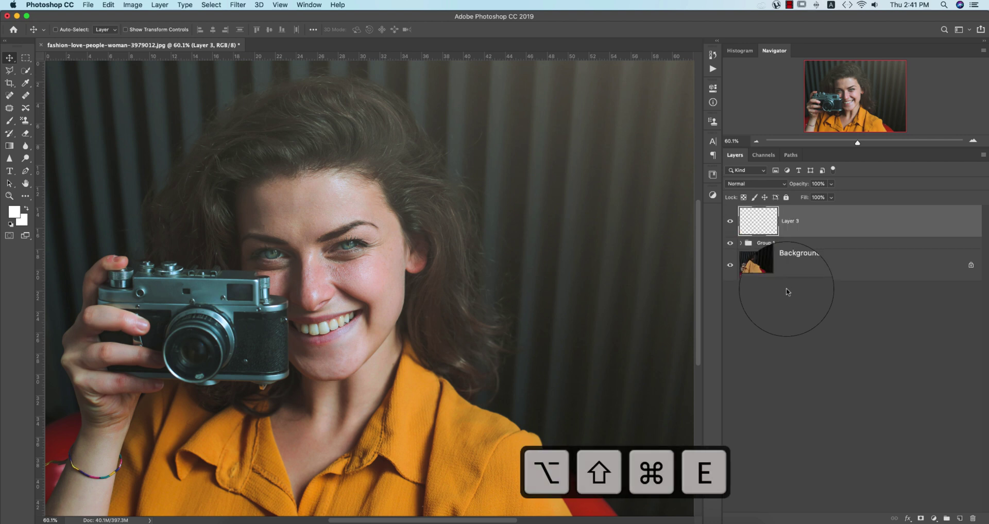
Step: Apply Color Efex Pro 4 Cross Processing with method C04 at reduced strength
{"action": "left_click", "coordinate": [237, 6]}
{"action": "mouse_move", "coordinate": [356, 267]}
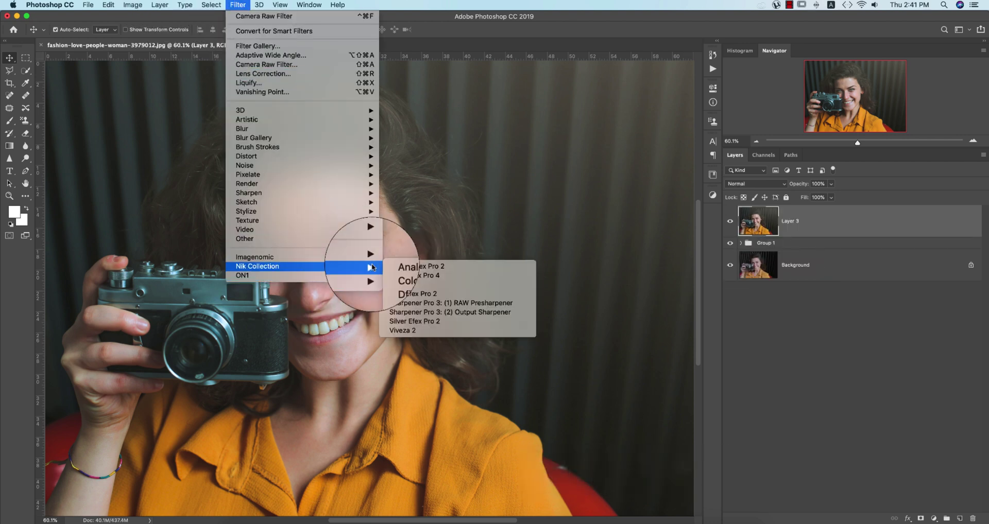
{"action": "left_click", "coordinate": [391, 277]}
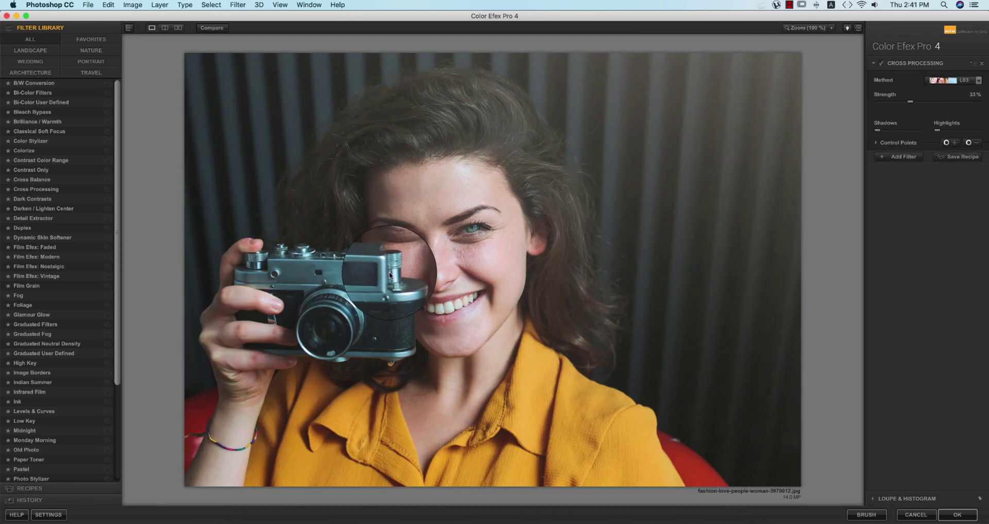
{"action": "left_click", "coordinate": [36, 189]}
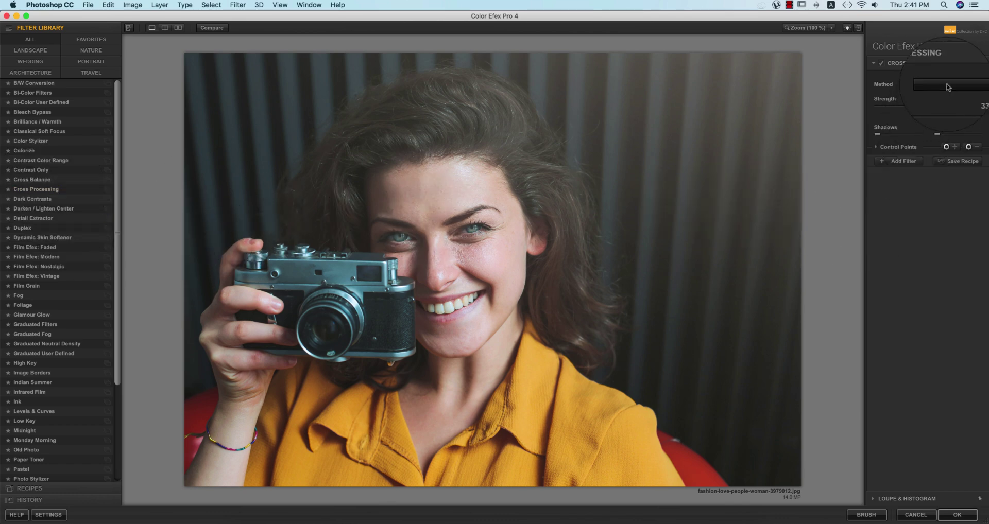
{"action": "left_click", "coordinate": [952, 85]}
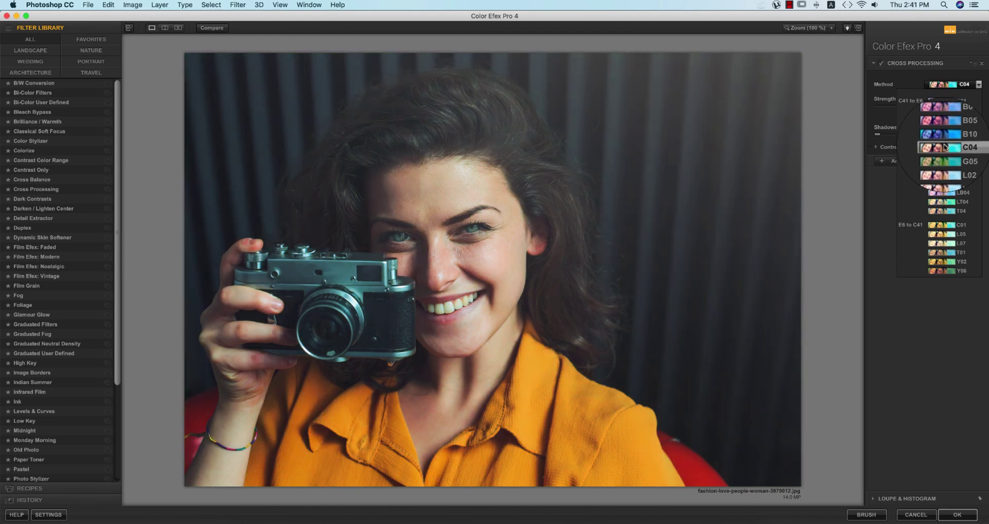
{"action": "left_click", "coordinate": [944, 148]}
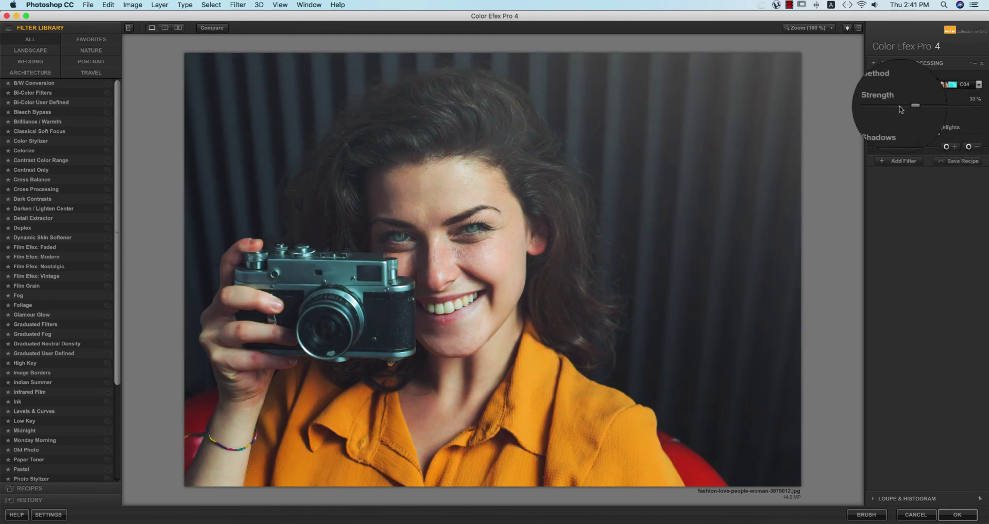
{"action": "mouse_move", "coordinate": [899, 109]}
{"action": "left_mouse_down"}
{"action": "mouse_move", "coordinate": [916, 108]}
{"action": "mouse_move", "coordinate": [898, 109]}
{"action": "left_mouse_up"}
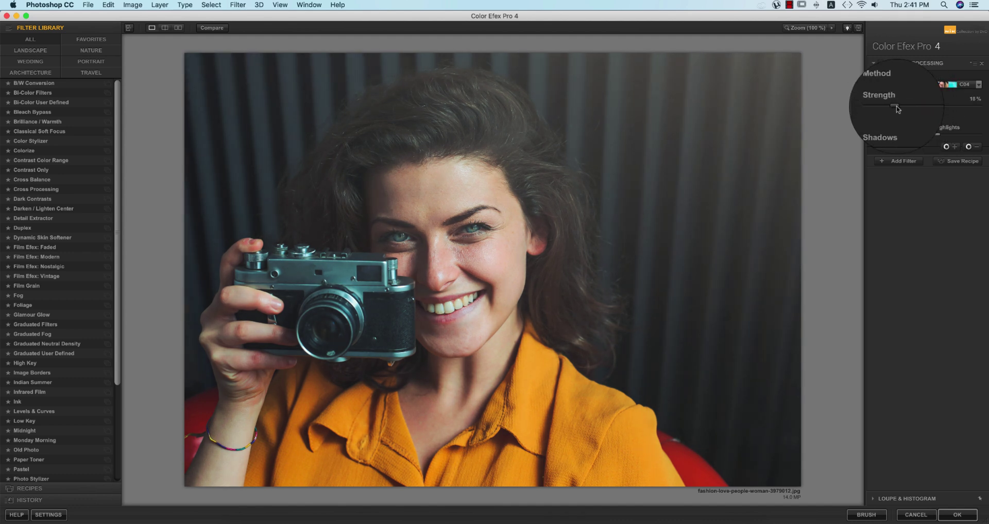
{"action": "left_click", "coordinate": [956, 515]}
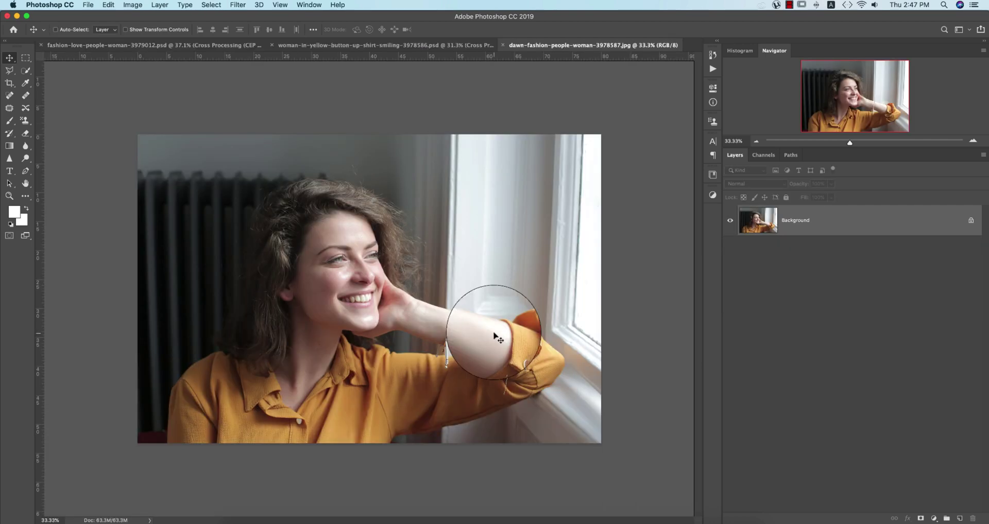
Step: Duplicate the background layer and load the camera.xmp settings in the Camera Raw Filter
{"action": "key", "text": "super+0"}
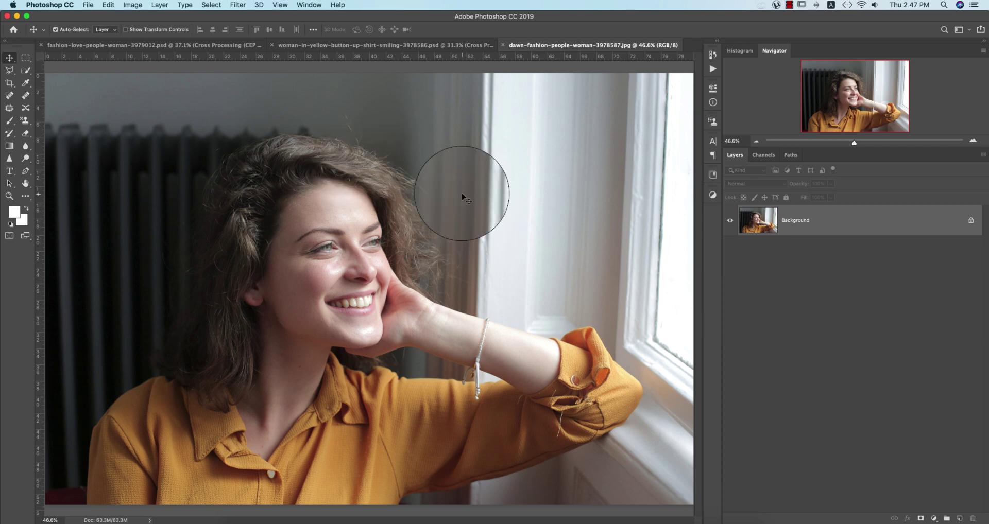
{"action": "key", "text": "super+j"}
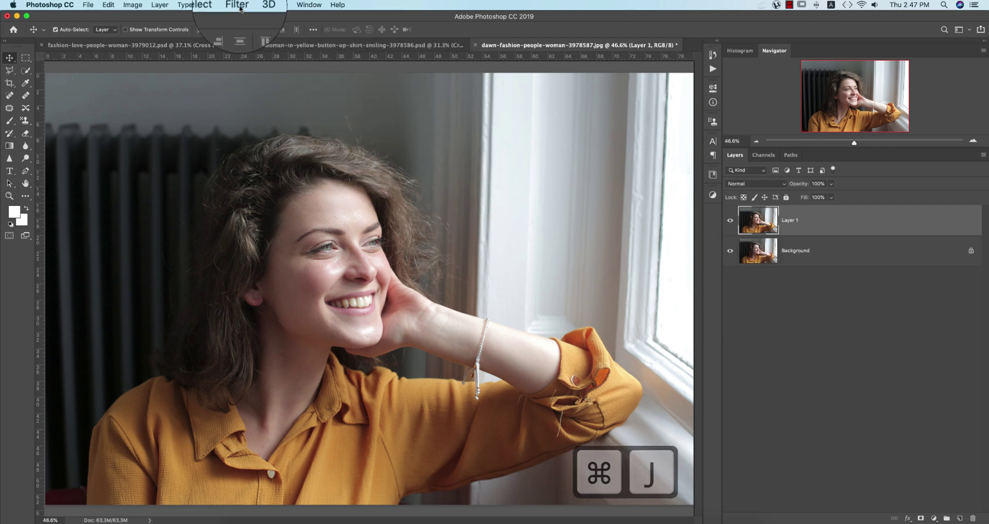
{"action": "left_click", "coordinate": [238, 5]}
{"action": "left_click", "coordinate": [253, 65]}
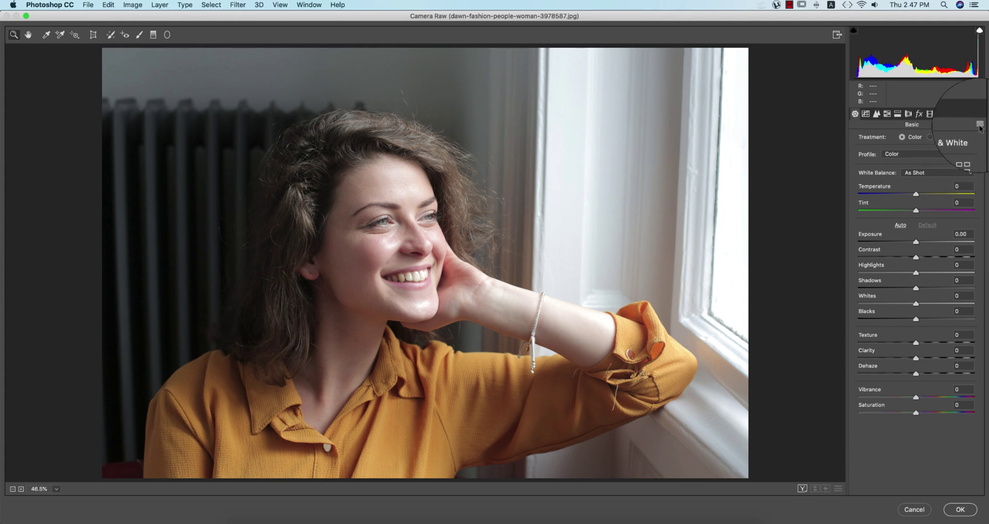
{"action": "left_click", "coordinate": [980, 125]}
{"action": "left_click", "coordinate": [899, 191]}
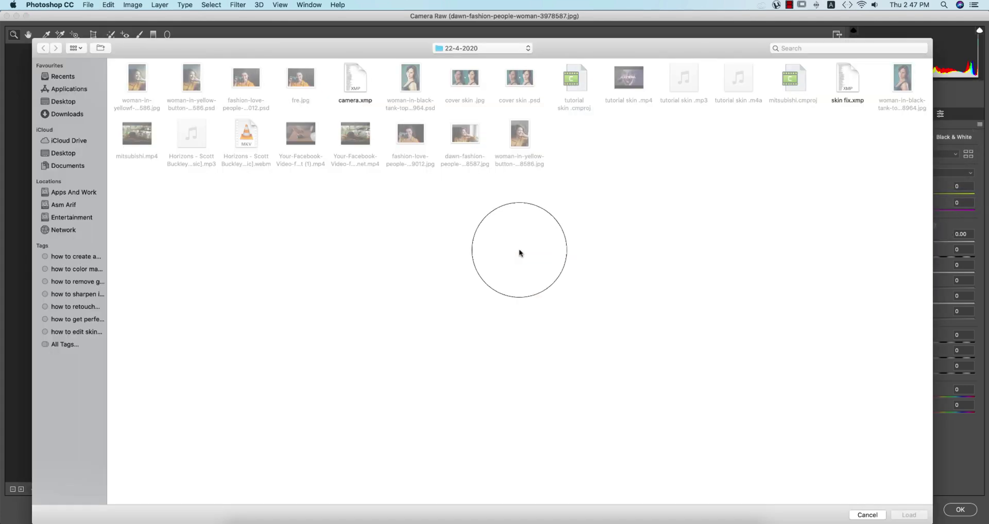
{"action": "left_click", "coordinate": [356, 83]}
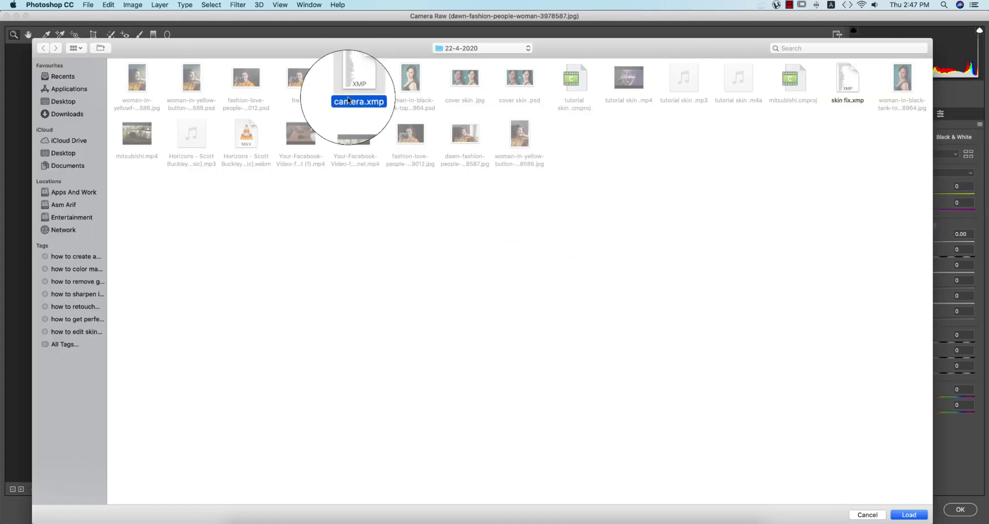
{"action": "left_click", "coordinate": [908, 516]}
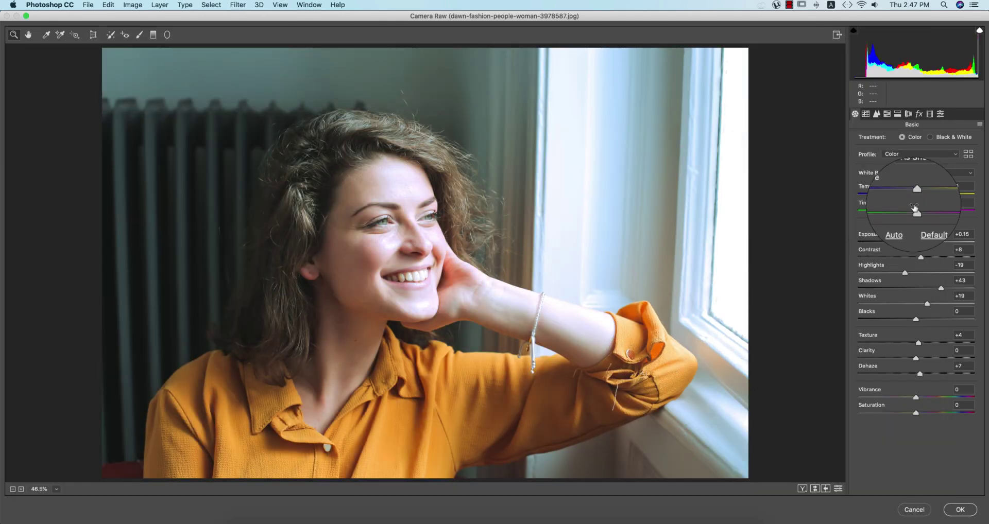
Step: Lower the Camera Raw exposure to about -0.65
{"action": "left_click", "coordinate": [893, 243]}
{"action": "left_click_drag", "start_coordinate": [893, 242], "coordinate": [871, 273]}
{"action": "left_click_drag", "start_coordinate": [902, 243], "coordinate": [909, 243]}
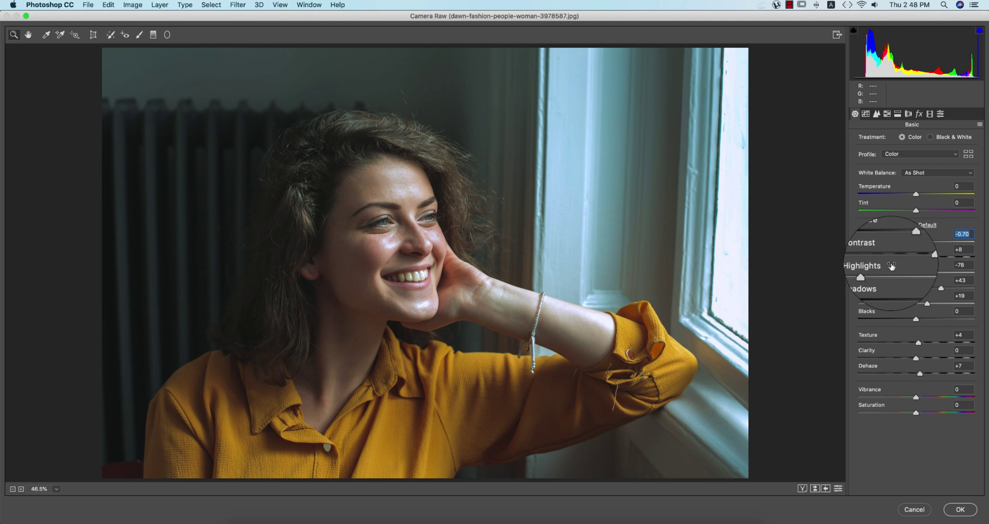
Step: Raise HSL Luminance Yellows to +40 and apply the Camera Raw edits
{"action": "left_click", "coordinate": [887, 113]}
{"action": "left_click", "coordinate": [897, 115]}
{"action": "left_click", "coordinate": [876, 115]}
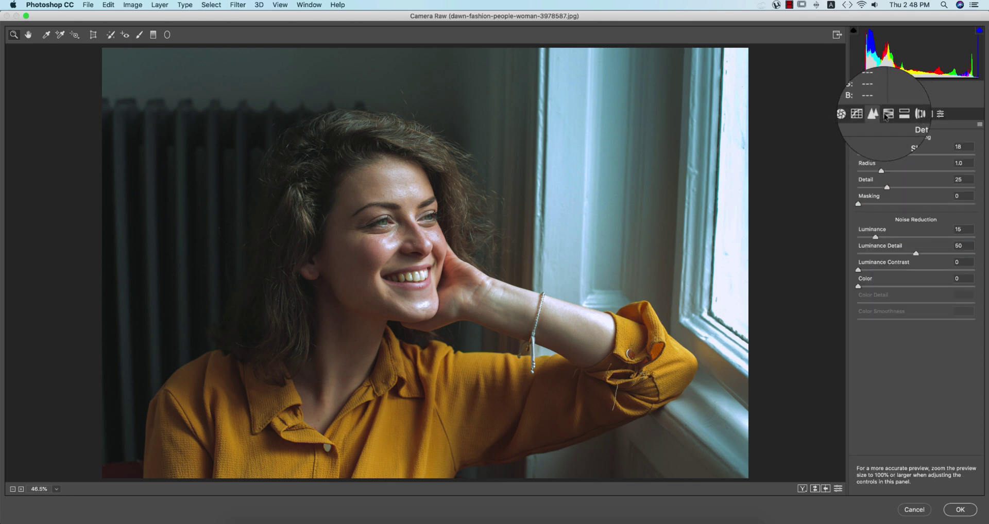
{"action": "left_click", "coordinate": [886, 115]}
{"action": "left_click", "coordinate": [929, 141]}
{"action": "left_click_drag", "start_coordinate": [916, 208], "coordinate": [939, 209]}
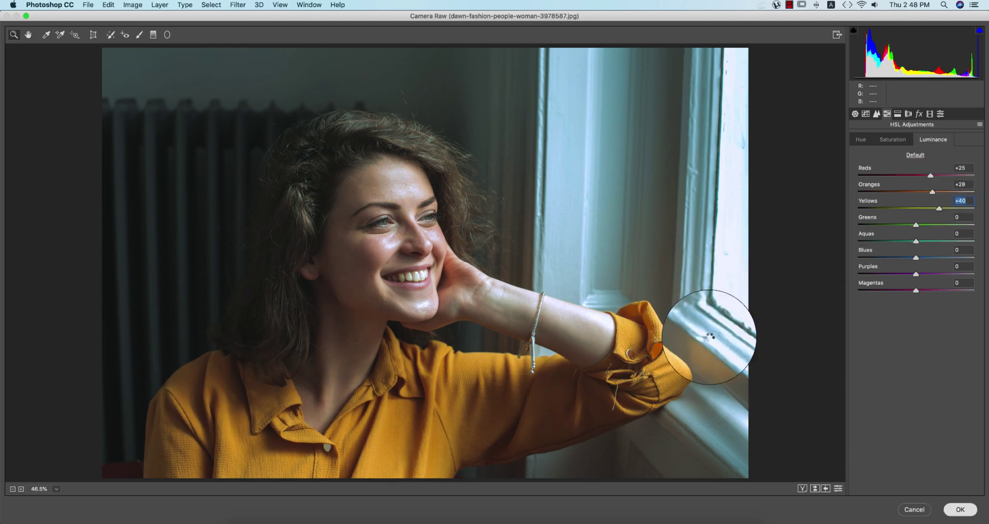
{"action": "key", "text": "Return"}
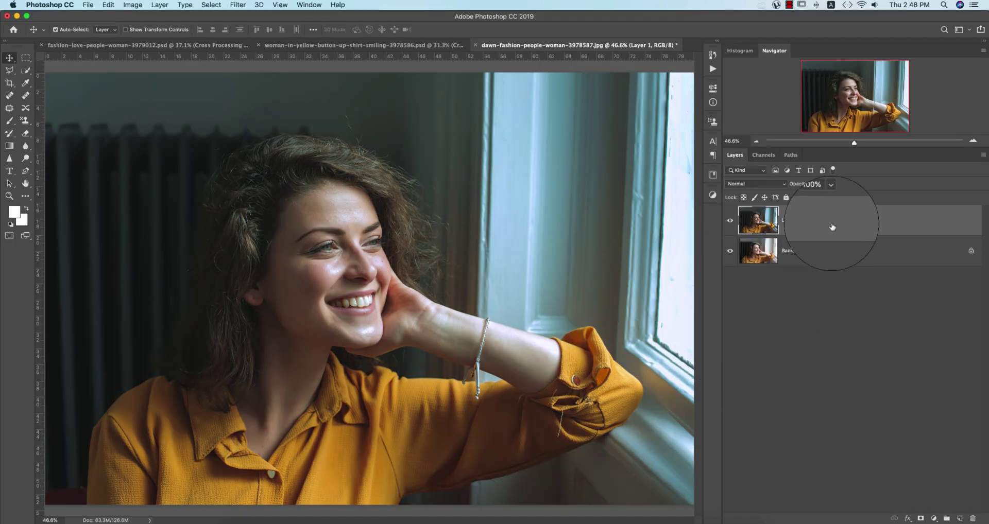
Step: Apply Color Efex Pro 4 Cross Processing with method L02 to the dawn portrait
{"action": "left_click", "coordinate": [237, 4]}
{"action": "mouse_move", "coordinate": [289, 267]}
{"action": "left_click", "coordinate": [388, 274]}
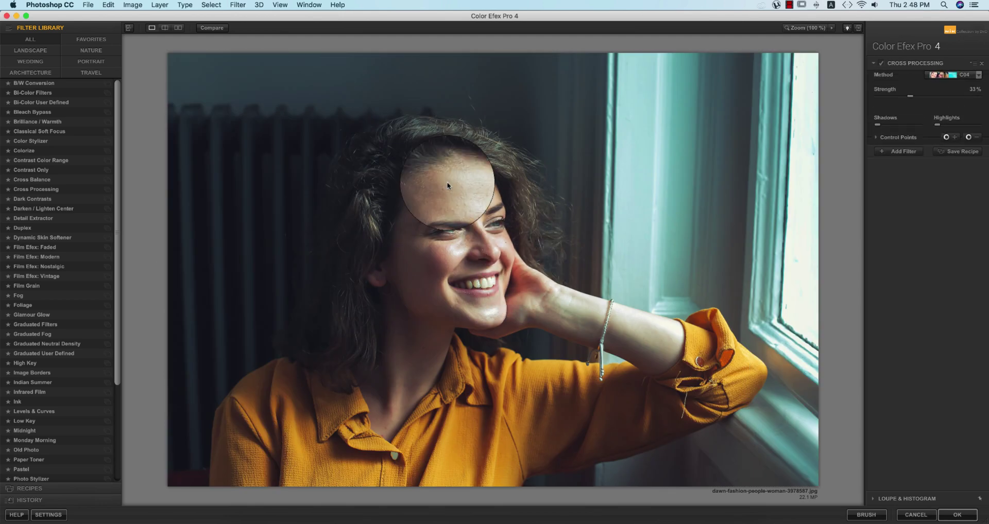
{"action": "left_click", "coordinate": [953, 85]}
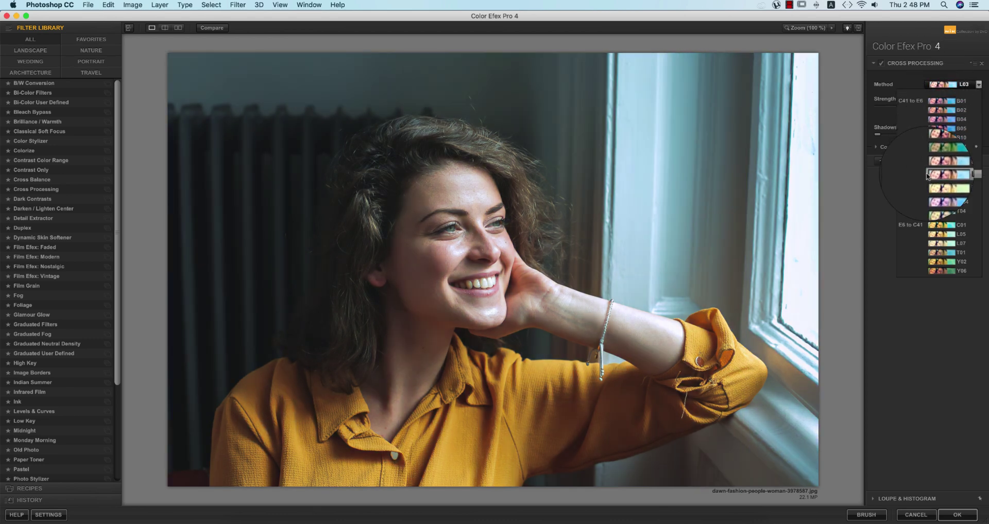
{"action": "left_click", "coordinate": [933, 170]}
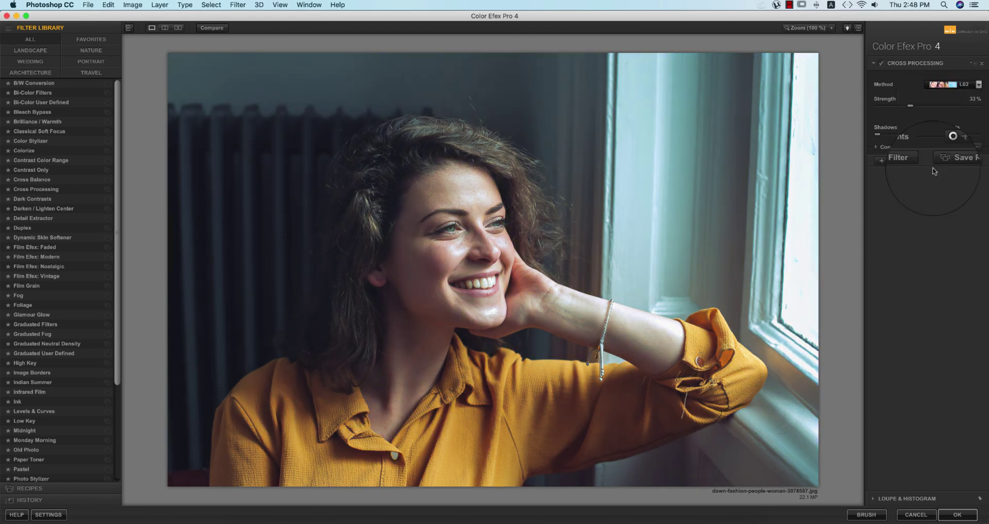
{"action": "left_click", "coordinate": [955, 514]}
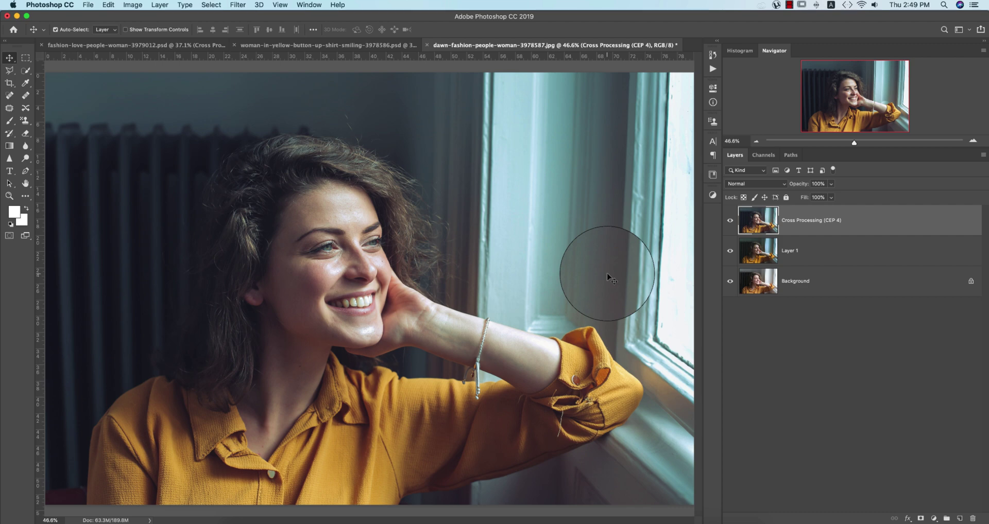
Step: Save the dawn portrait as a PSD with Maximize Compatibility
{"action": "key", "text": "super+s"}
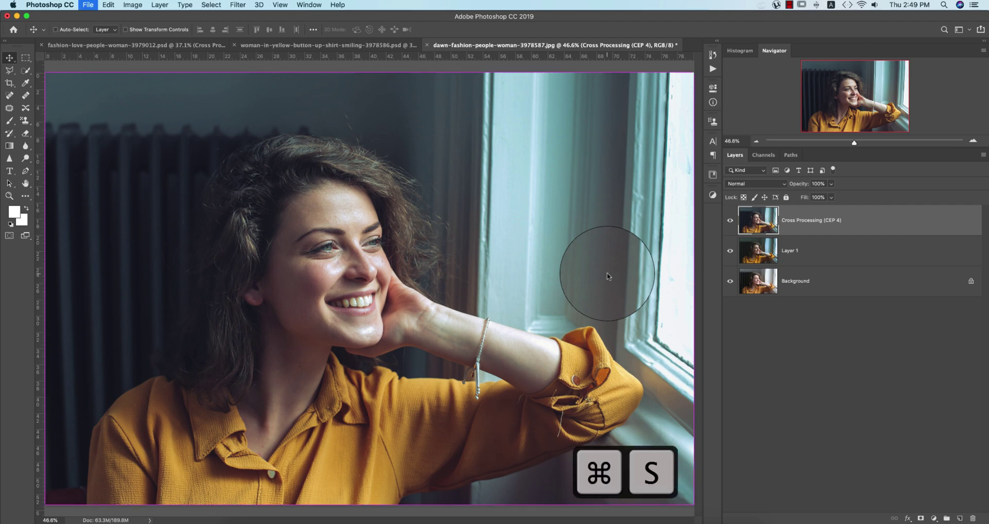
{"action": "left_click", "coordinate": [676, 384]}
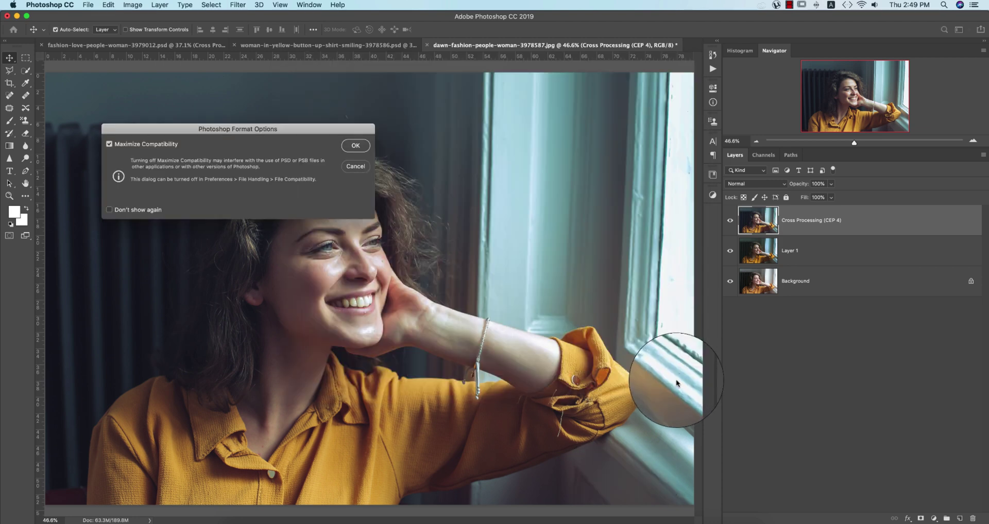
{"action": "left_click", "coordinate": [346, 140]}
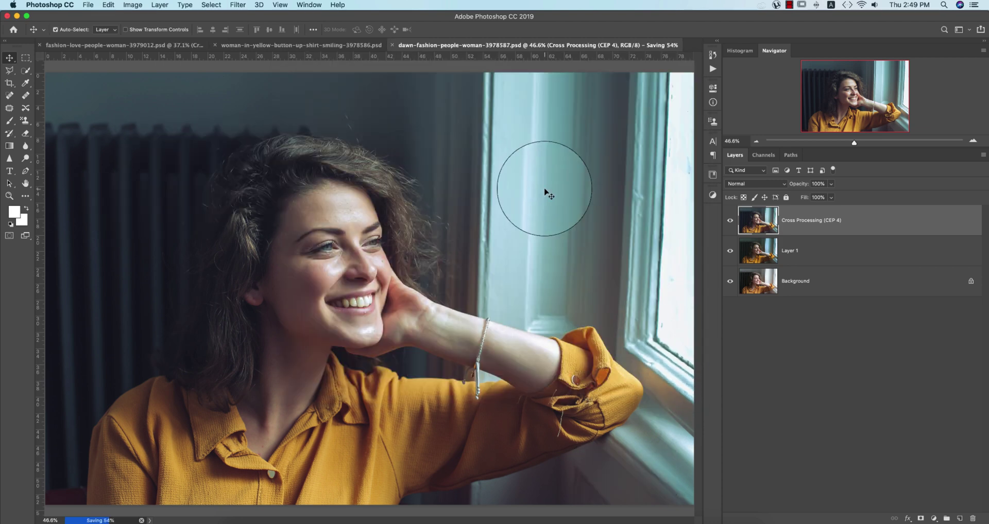
Step: Save a copy in JPEG format, editing the file name
{"action": "key", "text": "shift+super+s"}
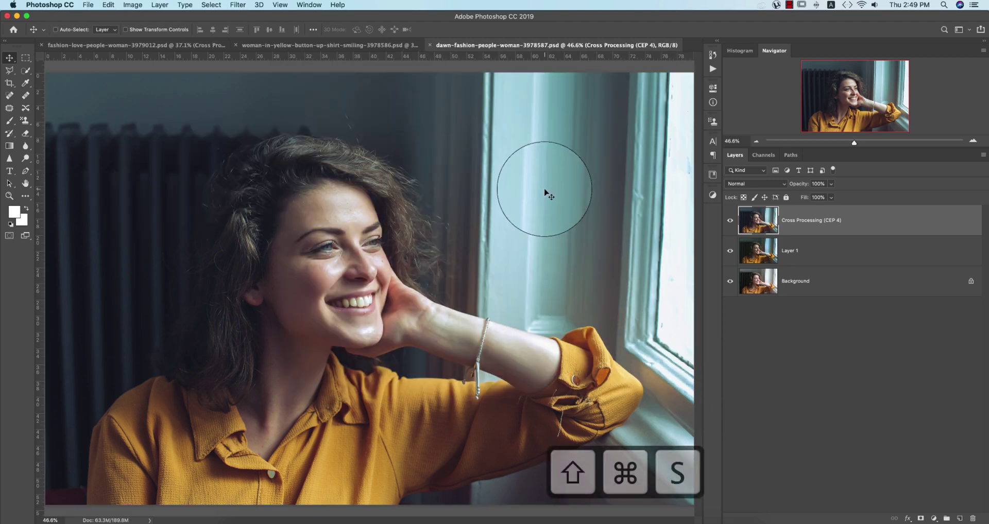
{"action": "left_click", "coordinate": [541, 290]}
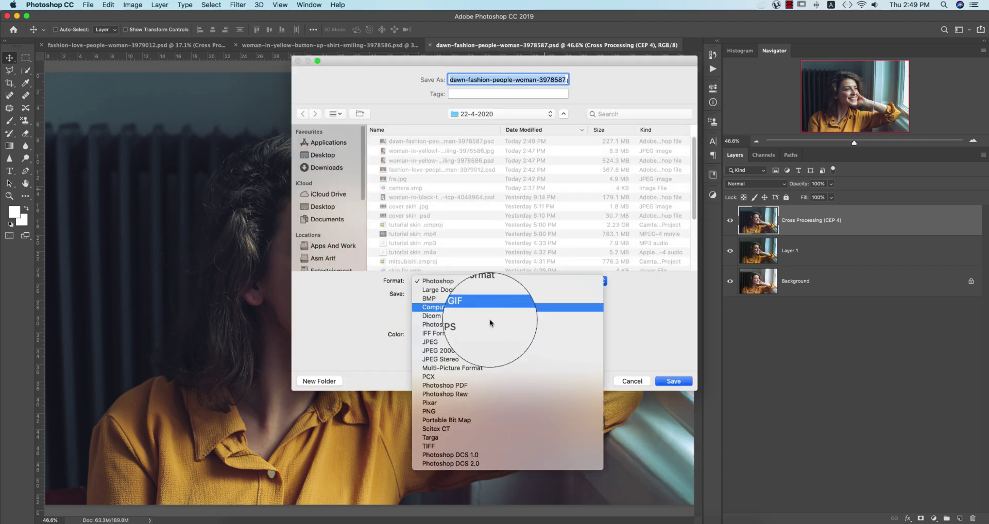
{"action": "left_click", "coordinate": [457, 346]}
{"action": "left_click", "coordinate": [493, 80]}
{"action": "type", "text": "d"}
{"action": "left_click", "coordinate": [673, 381]}
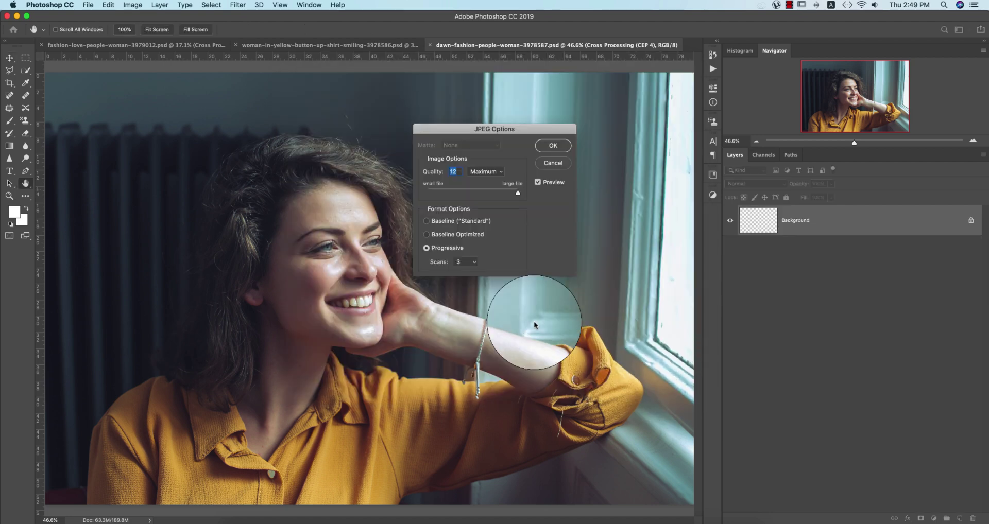